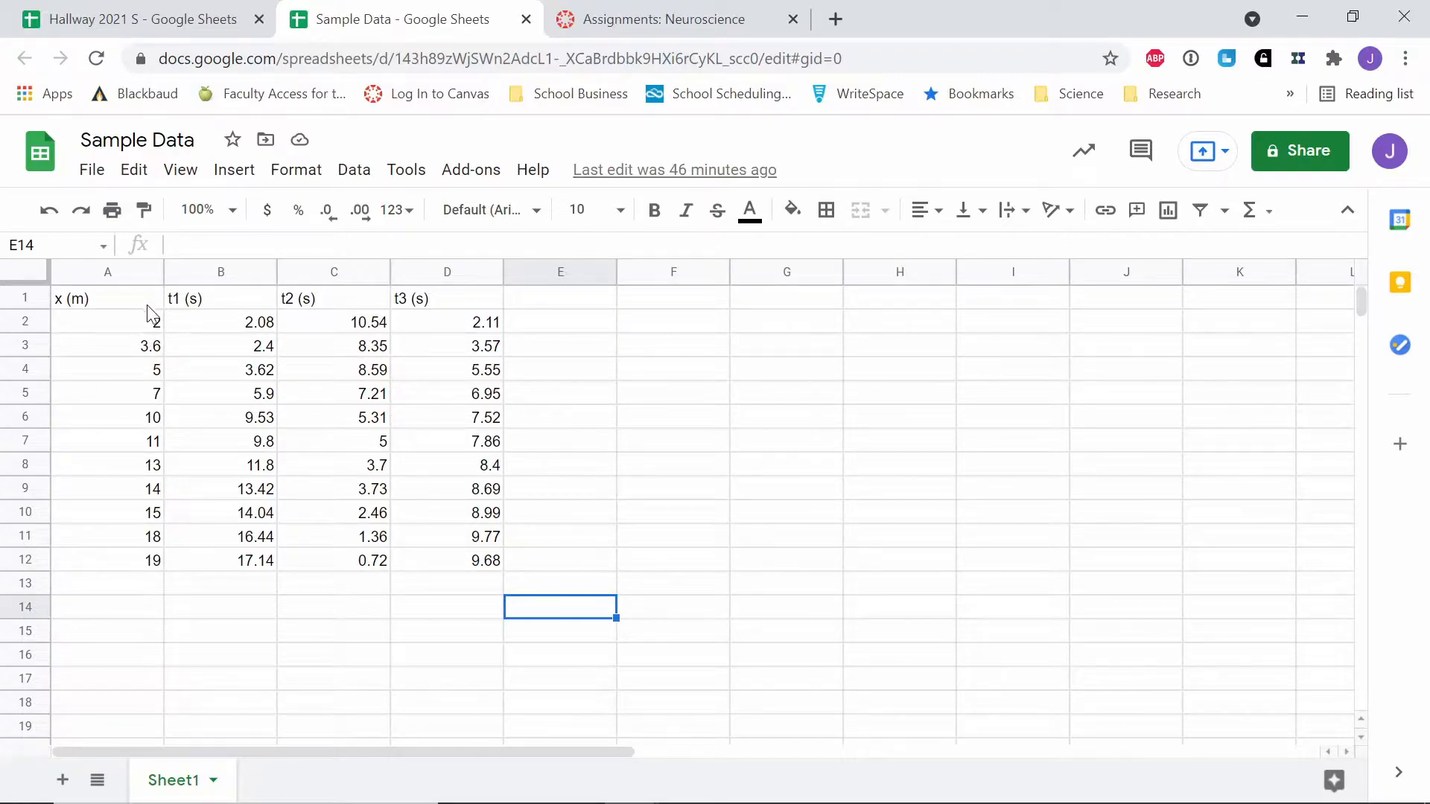
Step: Examine the position data in x (m) and each of the time columns t1 (s), t2 (s) and t3 (s), rows 1 to 12
left_click(147, 306)
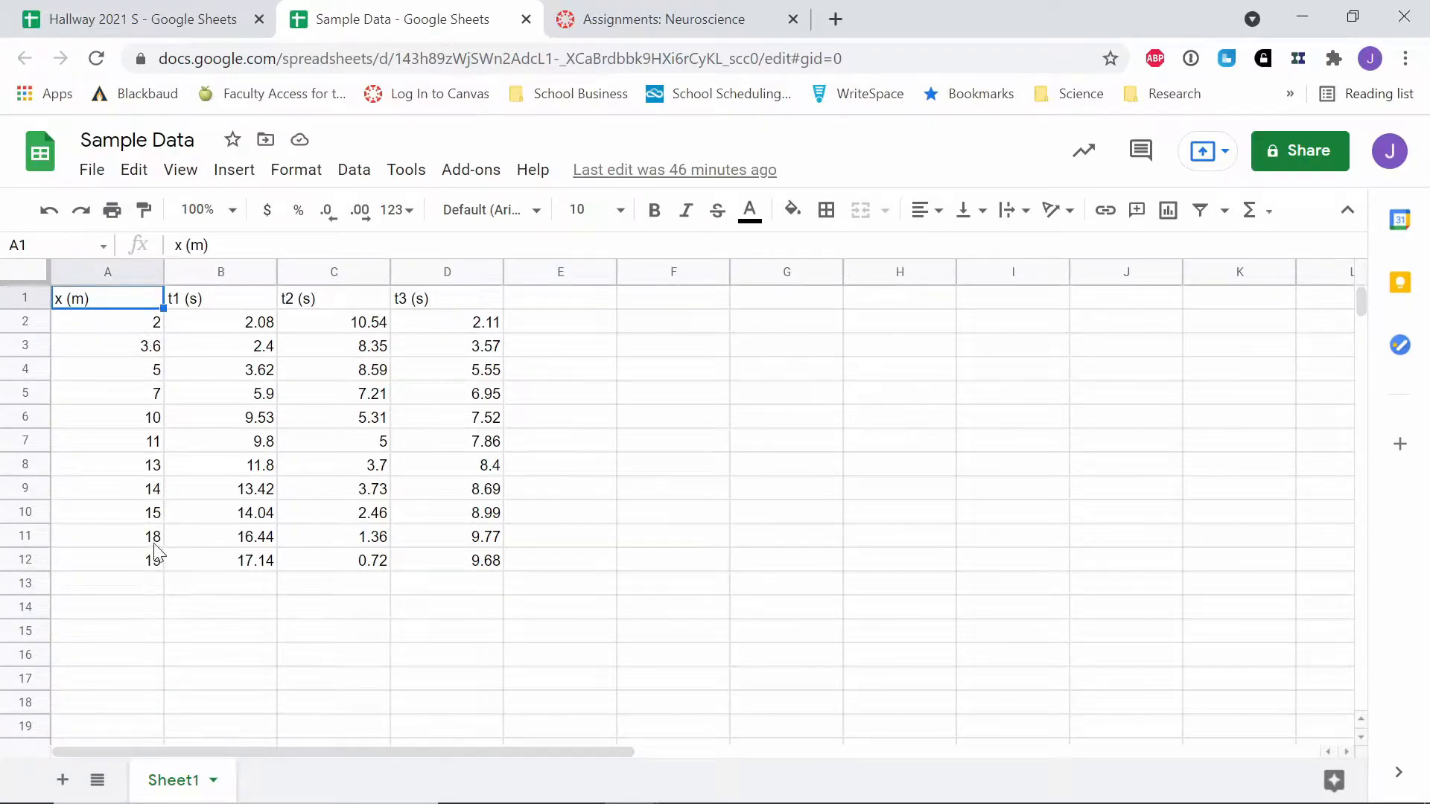
left_click(154, 570, "shift")
left_click(253, 488)
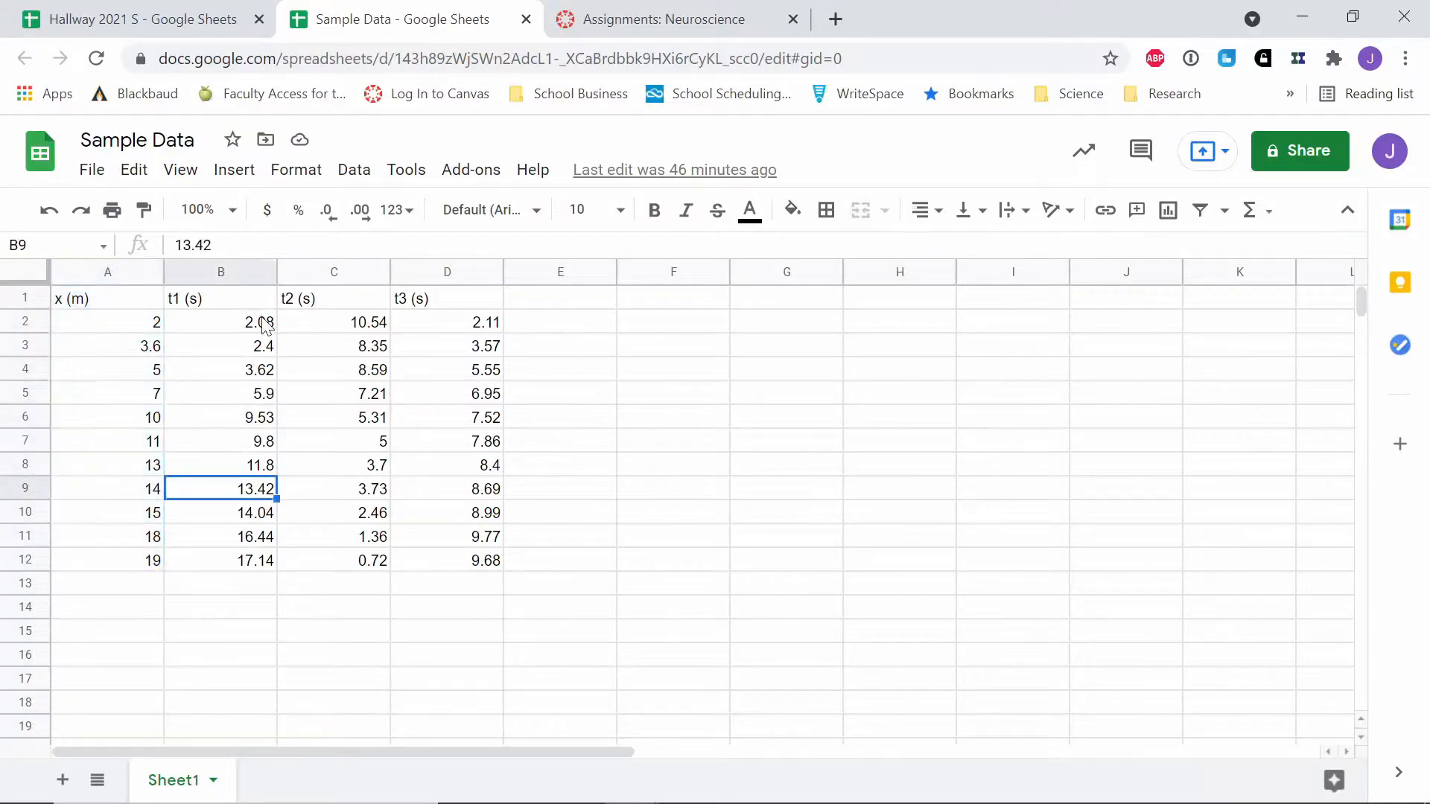
left_click(262, 300)
left_click(257, 562, "shift")
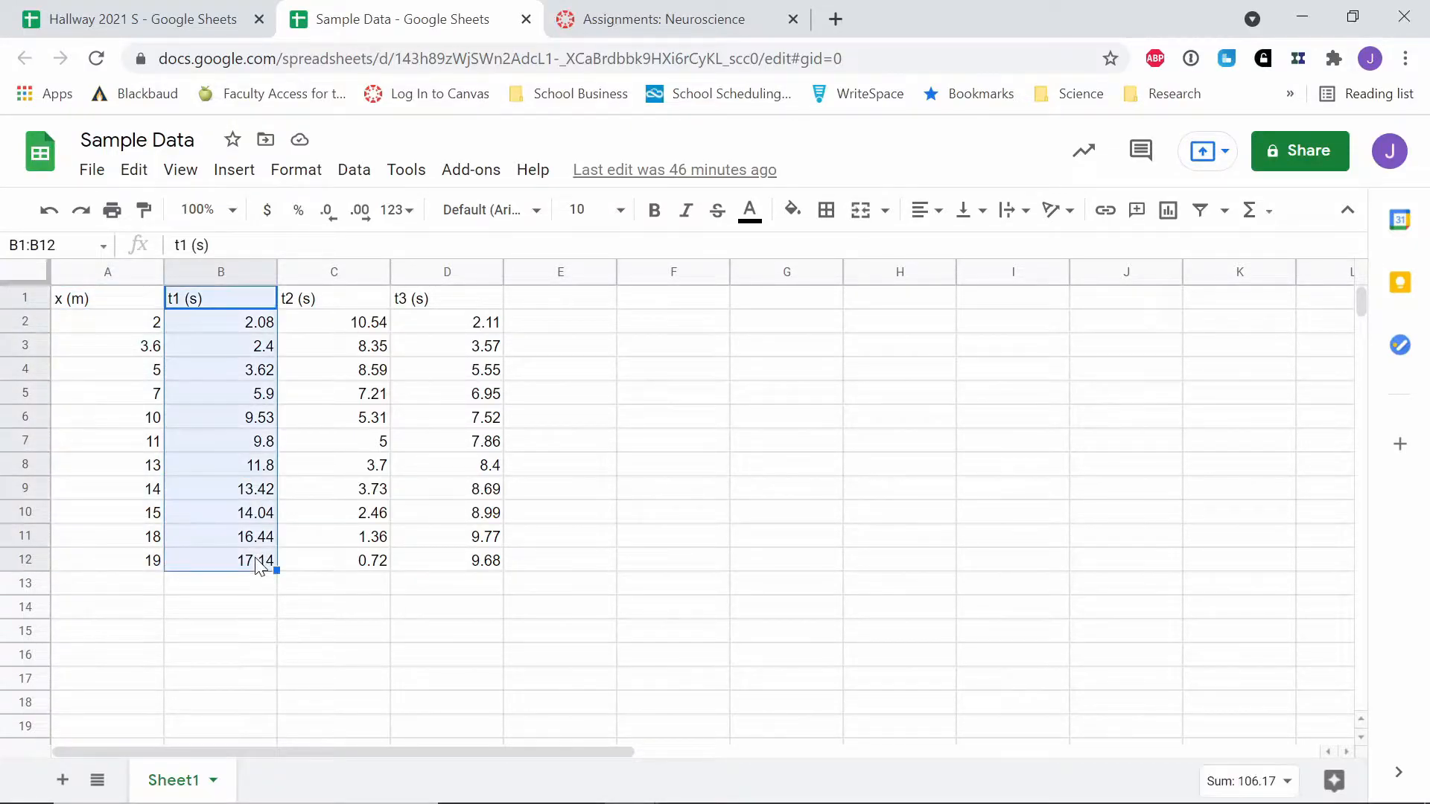
left_click(317, 300)
left_click(367, 568, "shift")
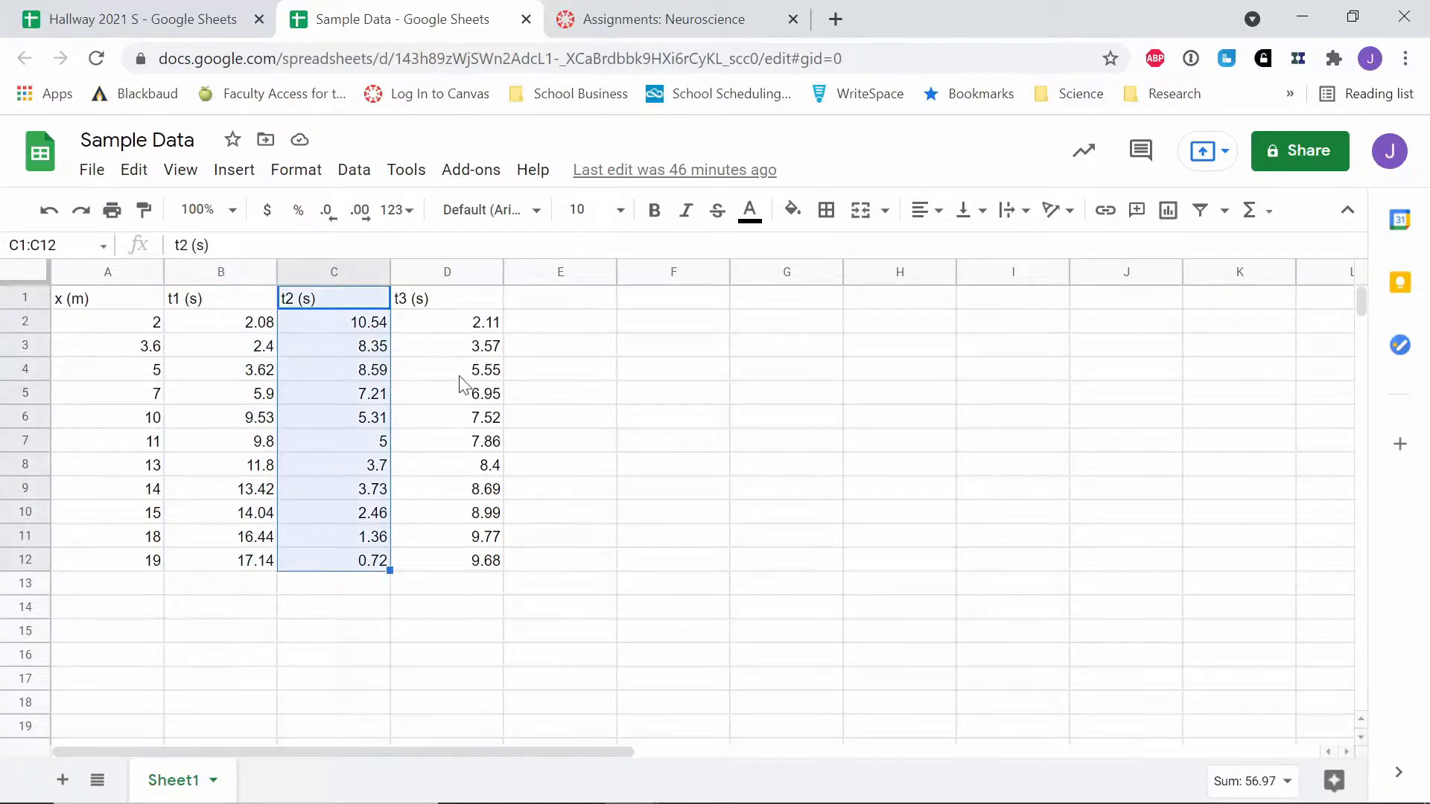
left_click(475, 302)
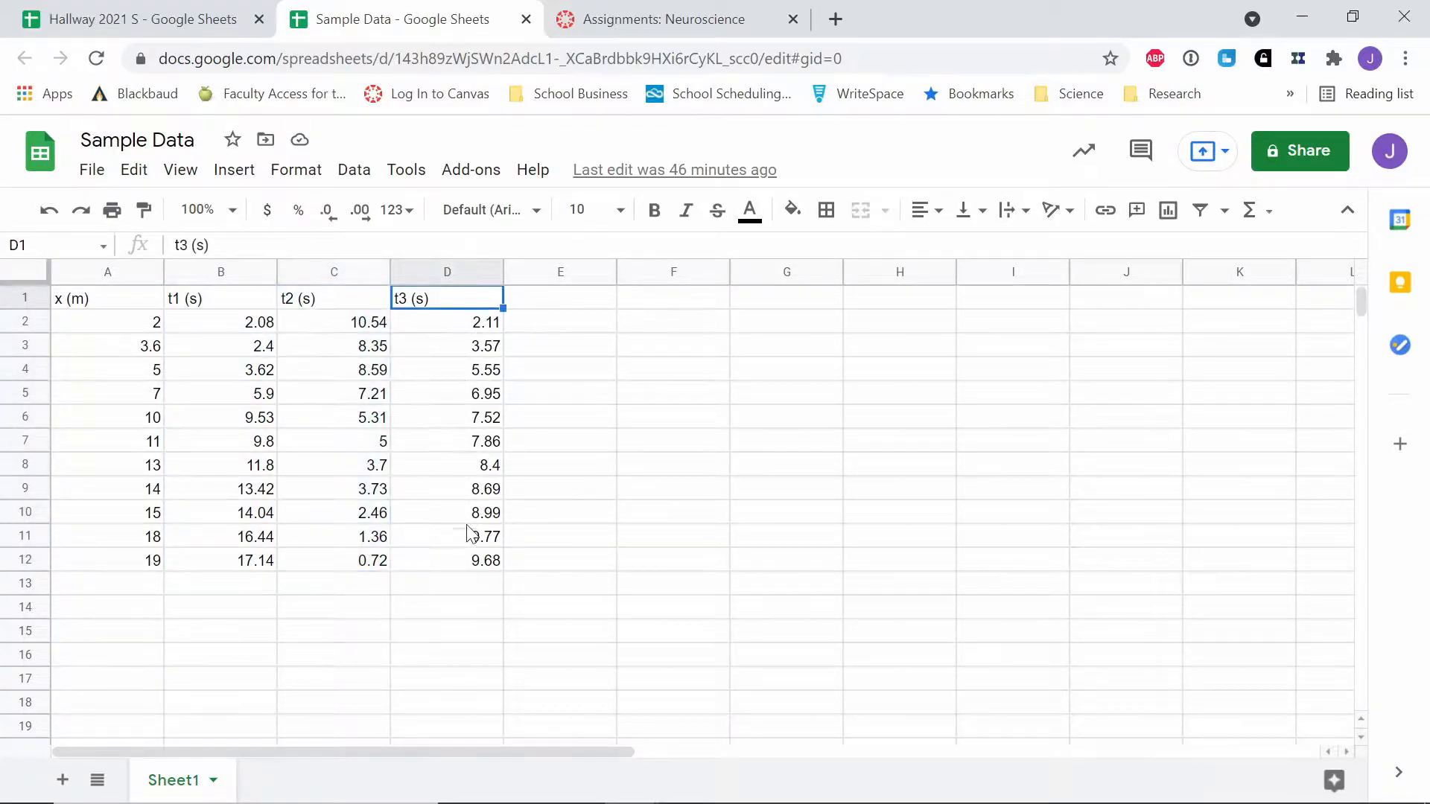
left_click(471, 565, "shift")
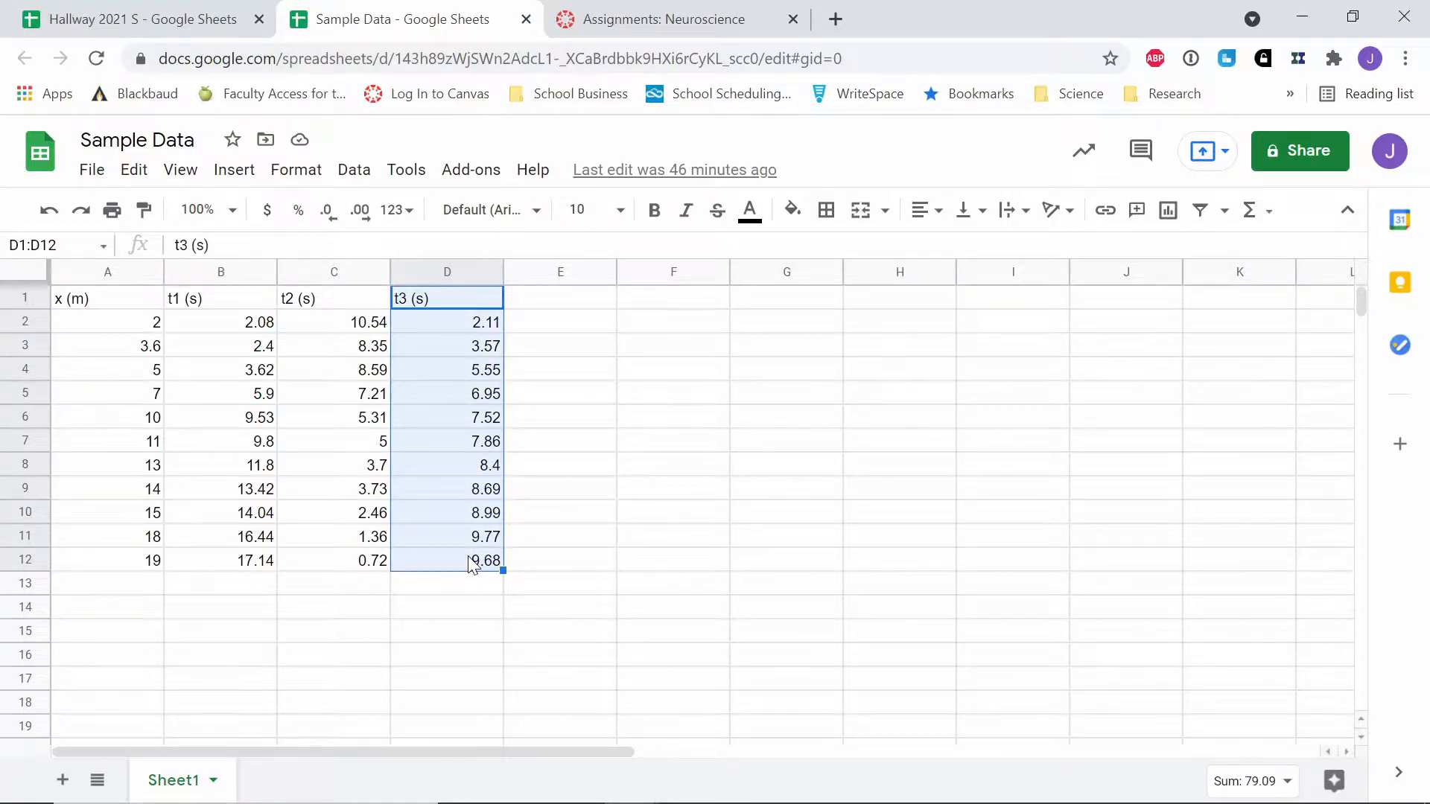
left_click(561, 475)
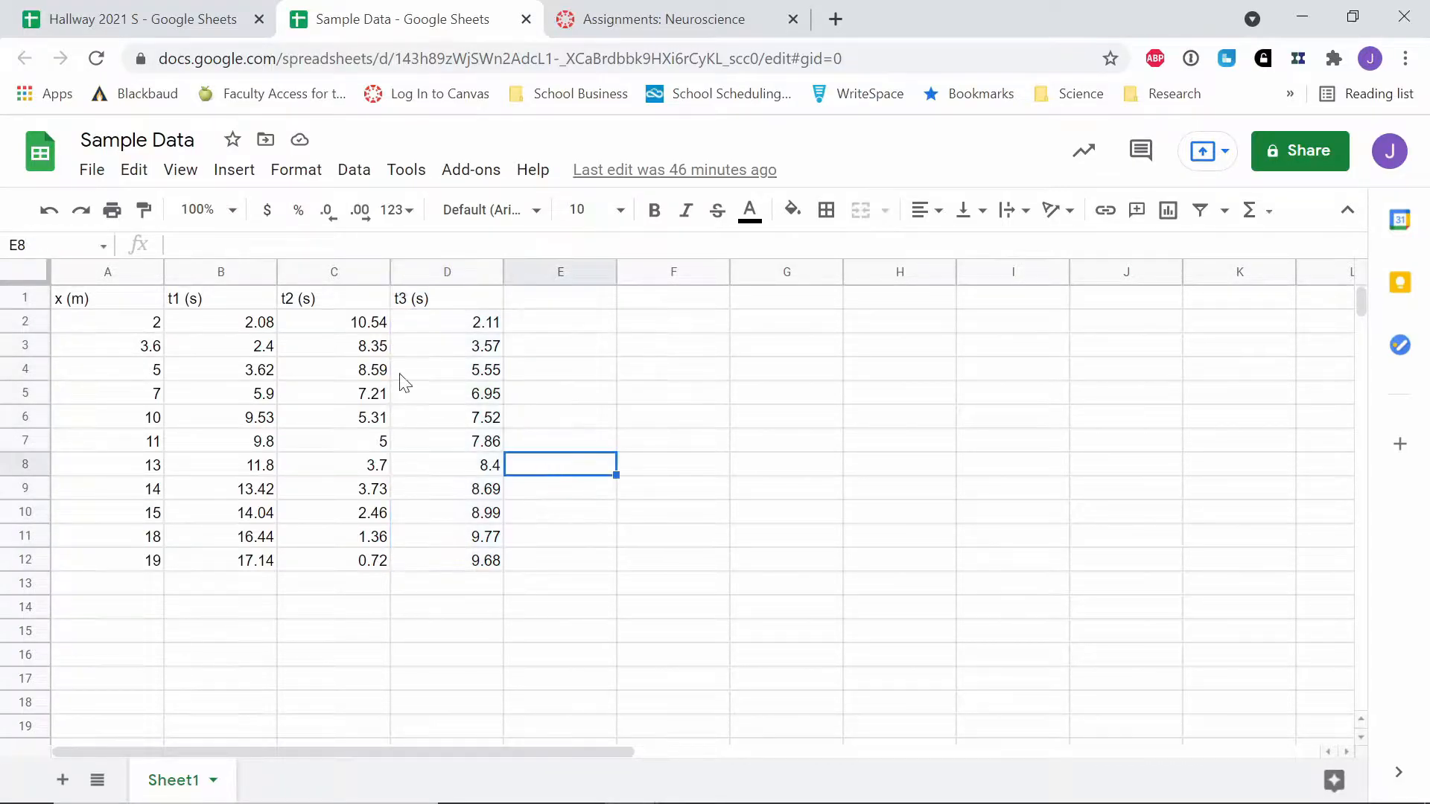
Step: Review the x (m) column against the t1 (s) column, from the headers down to row 12
left_click(113, 273)
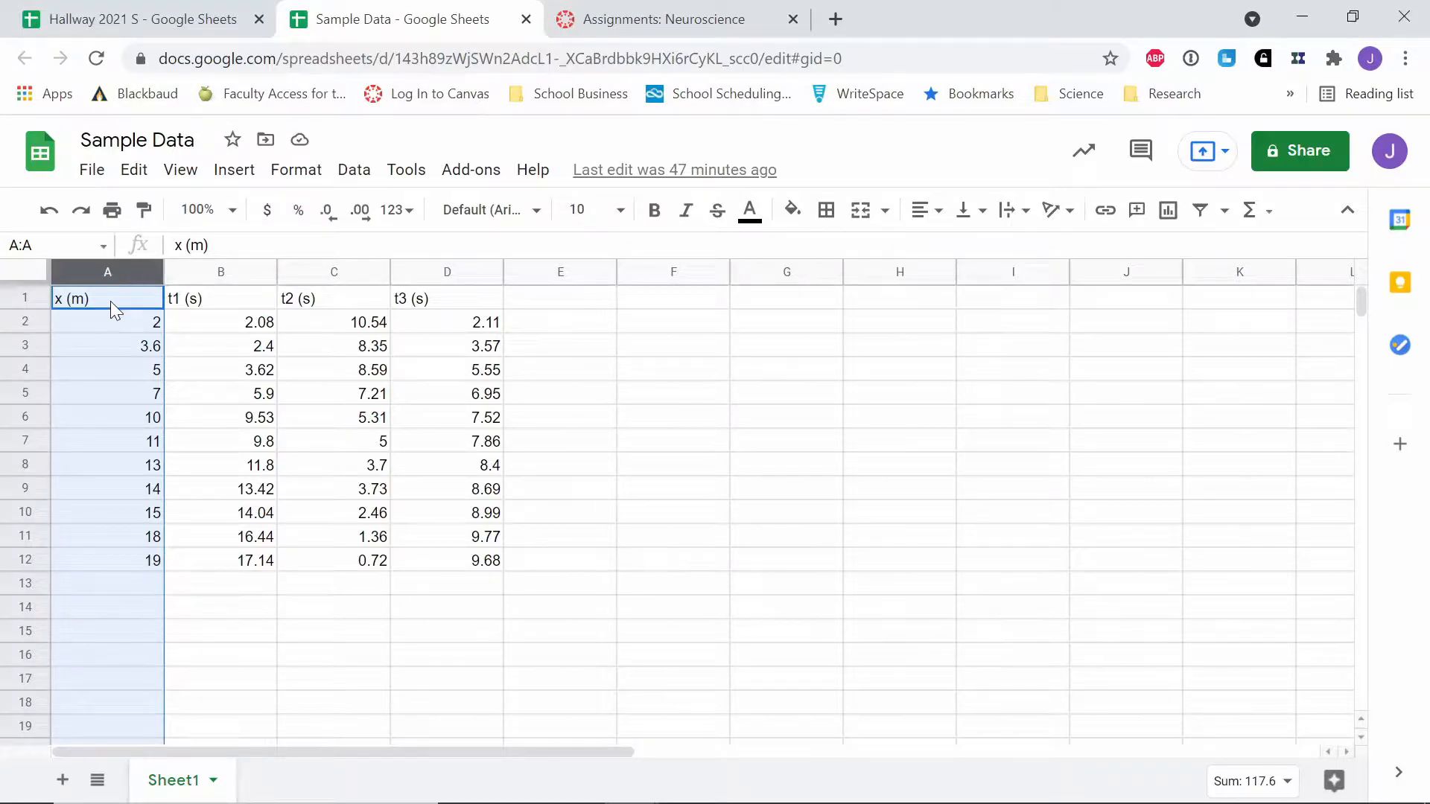
left_click(238, 319)
left_click(239, 302)
left_click(261, 564, "shift")
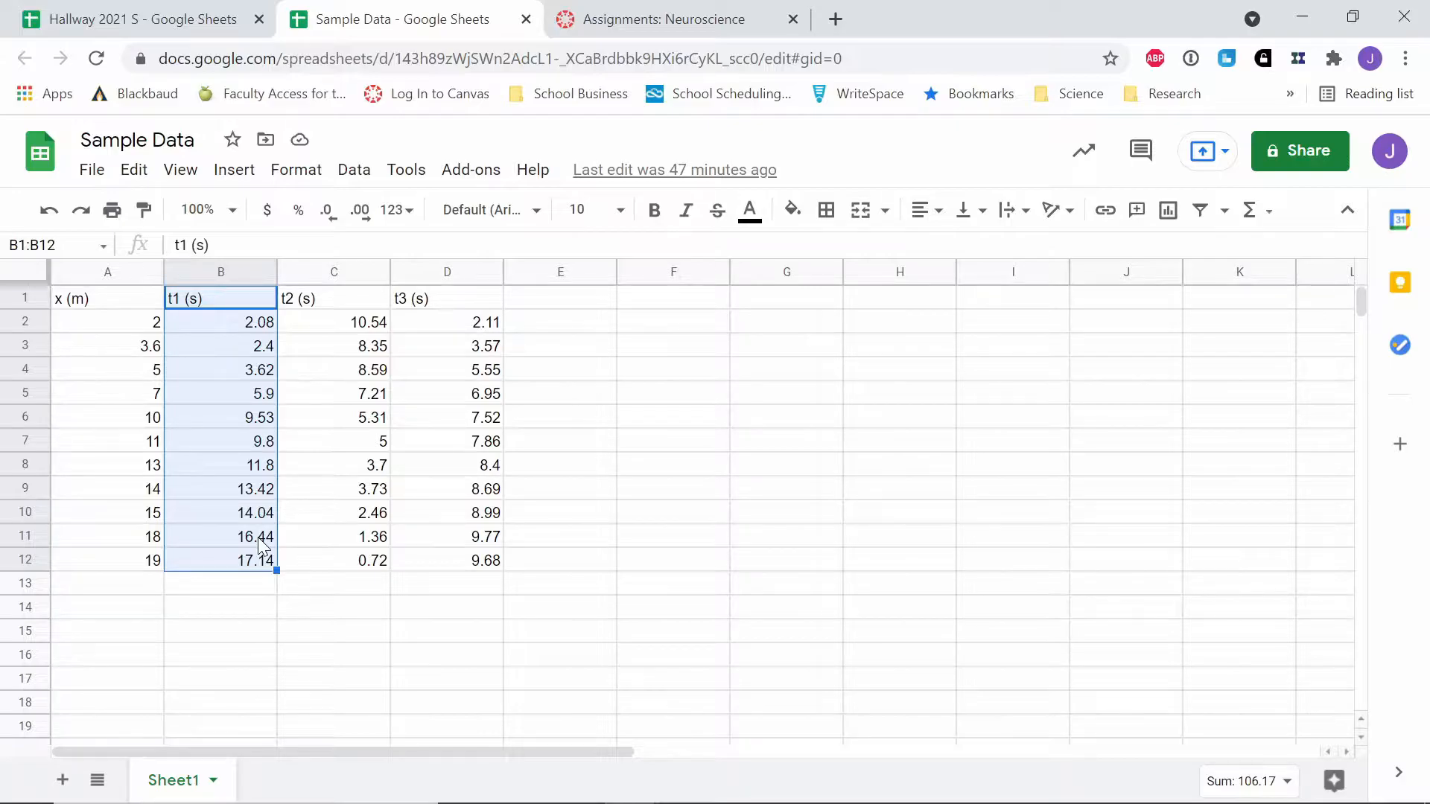
left_click(235, 296)
left_click(257, 567)
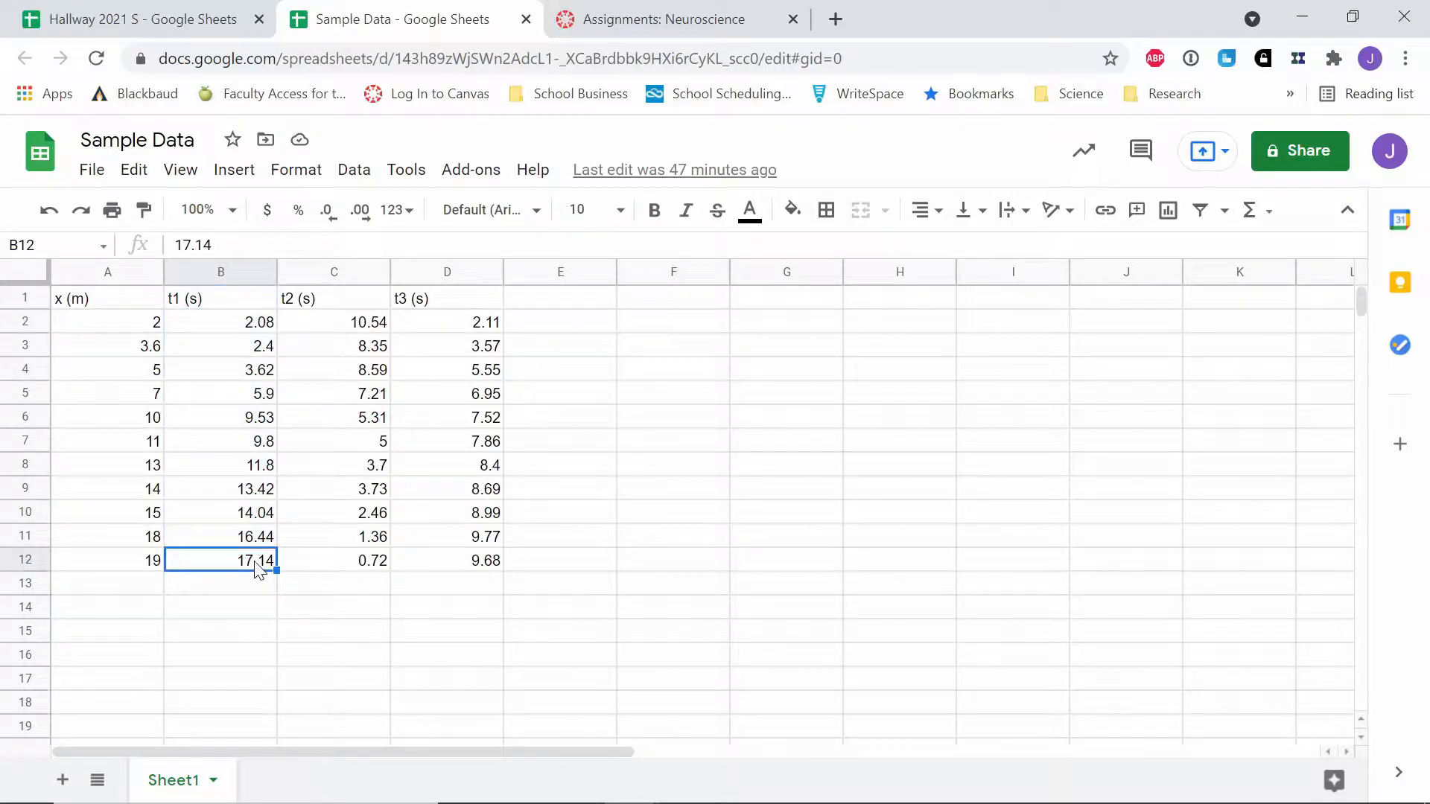
left_click(130, 302)
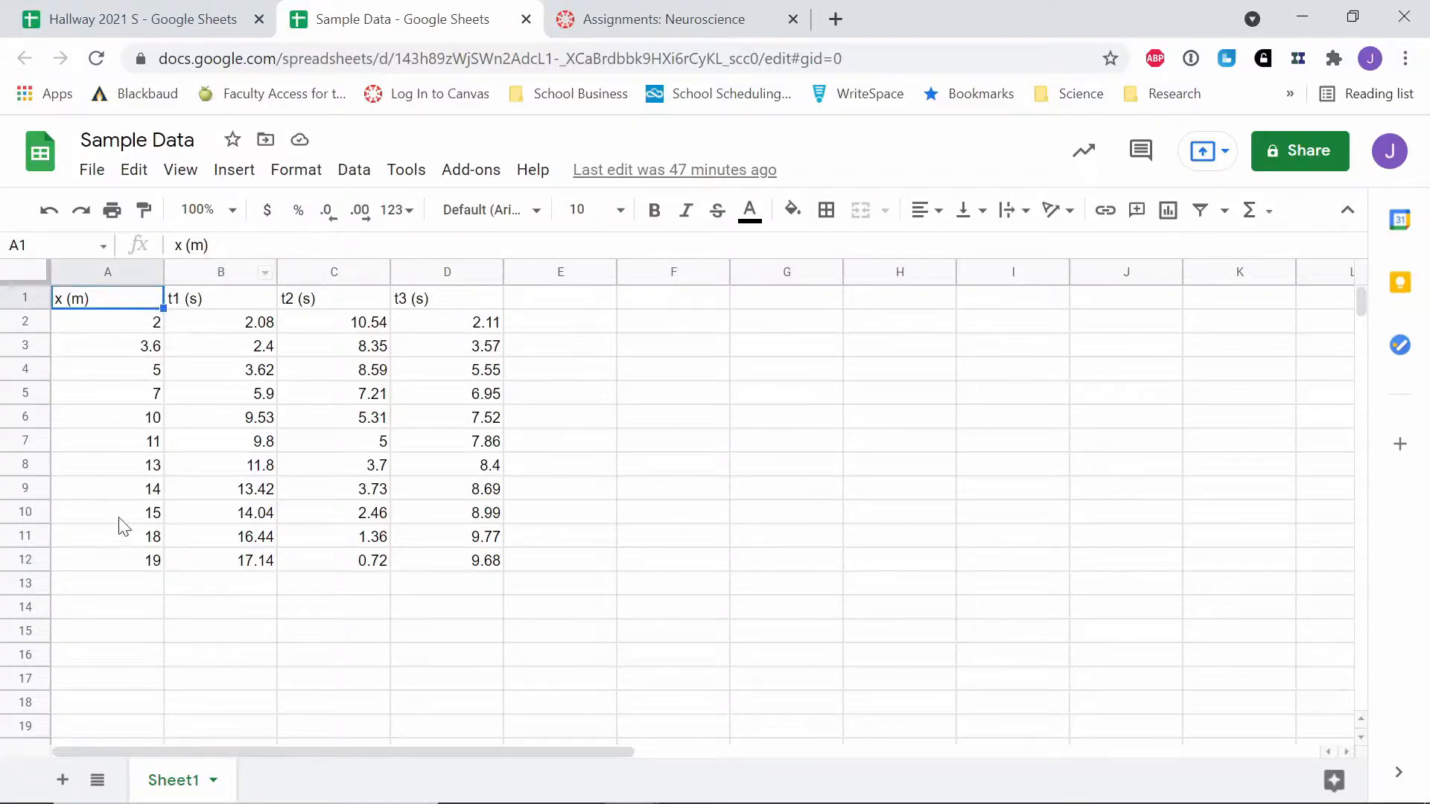
left_click(142, 565, "shift")
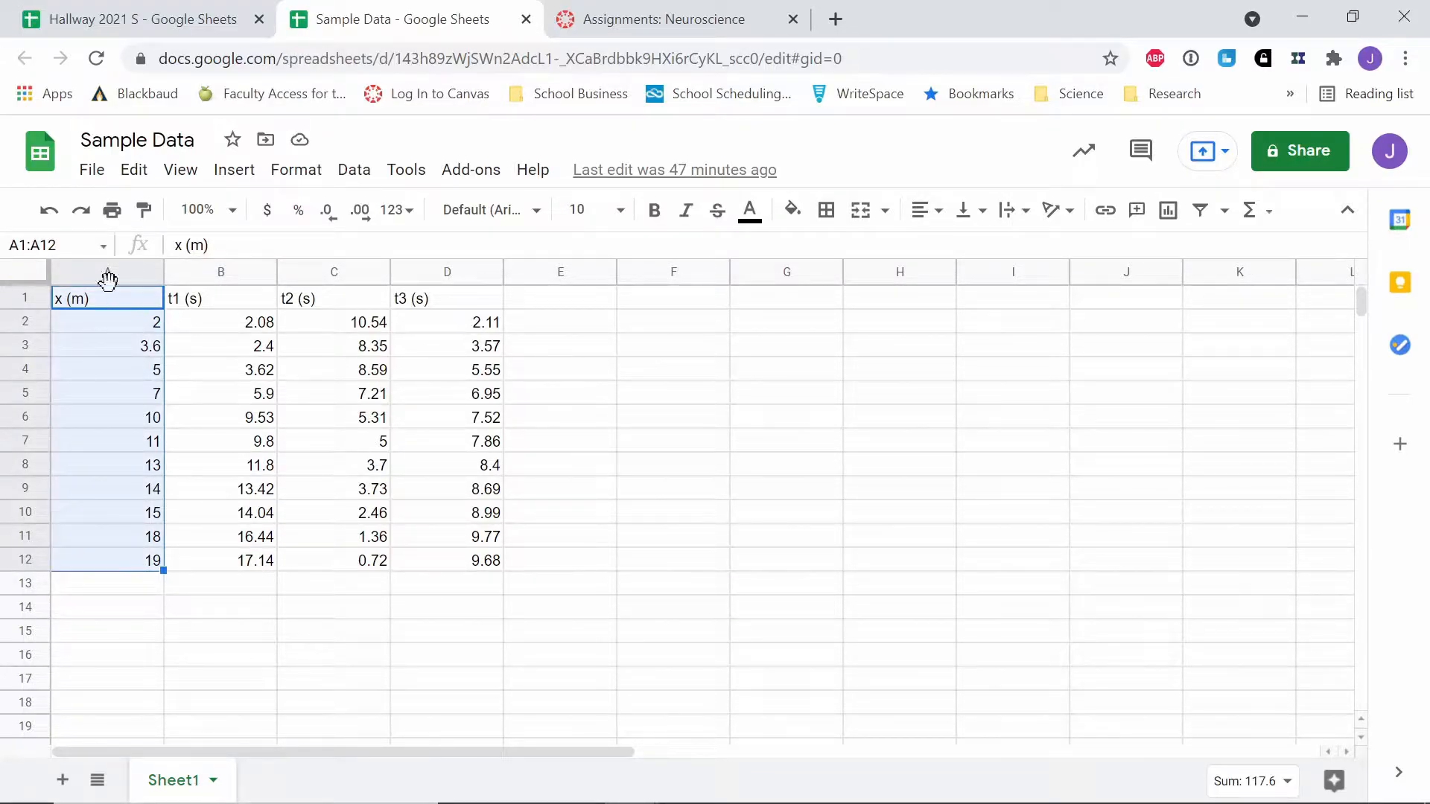
Step: Insert a chart from the x (m) and t1 (s) data in A1:B12 and make it a scatter chart
left_click(121, 301)
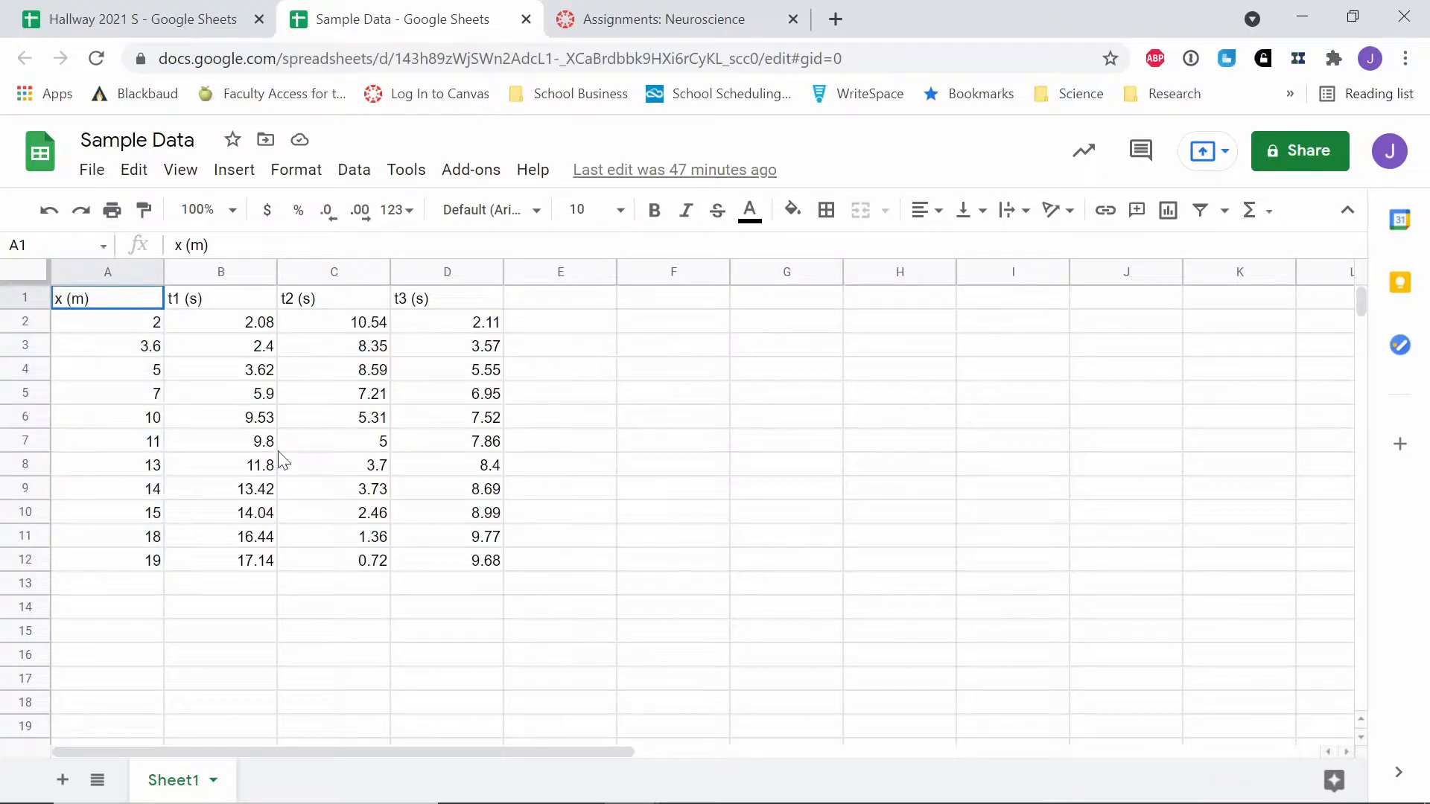
left_click(242, 575, "shift")
left_click(245, 568, "shift")
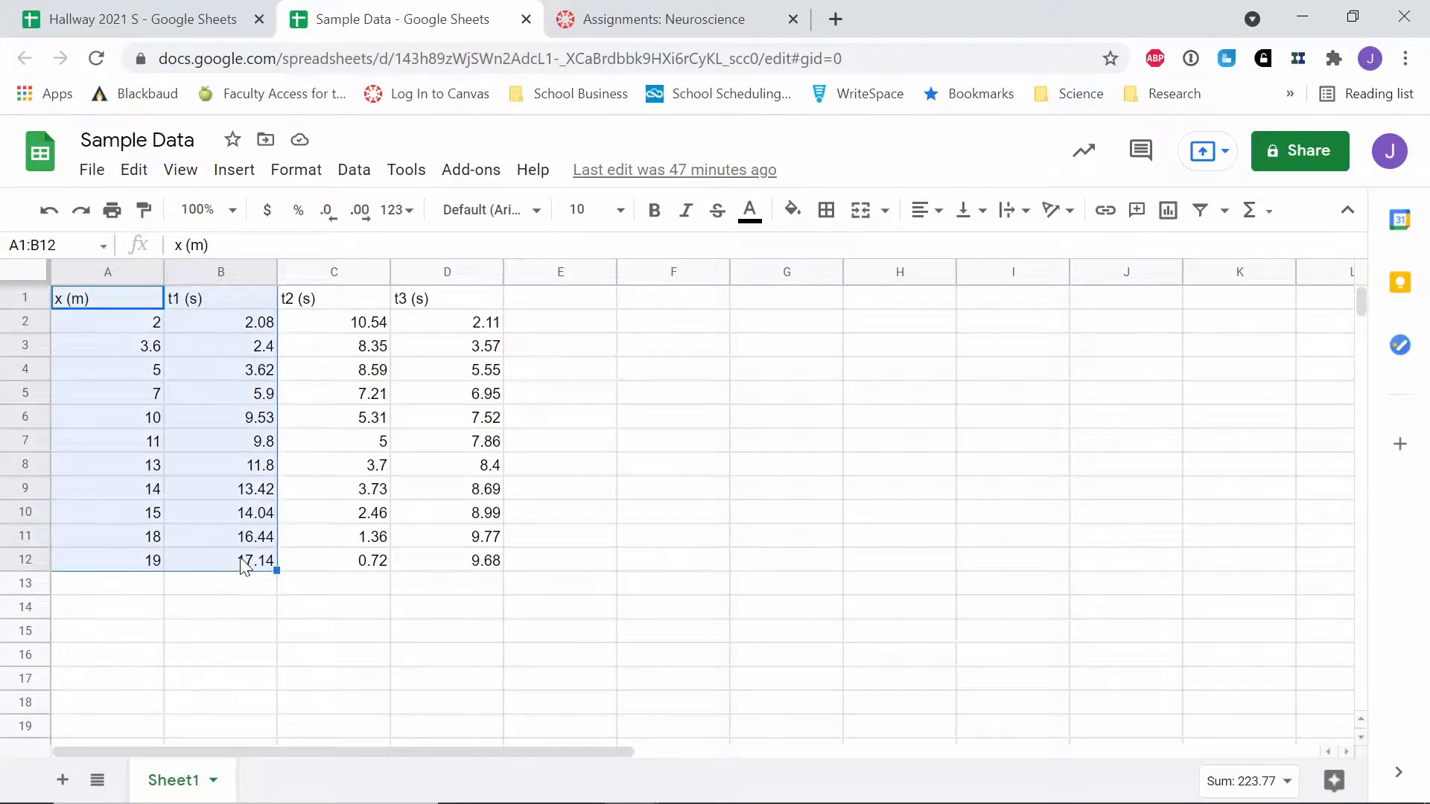
left_click(244, 169)
left_click(253, 481)
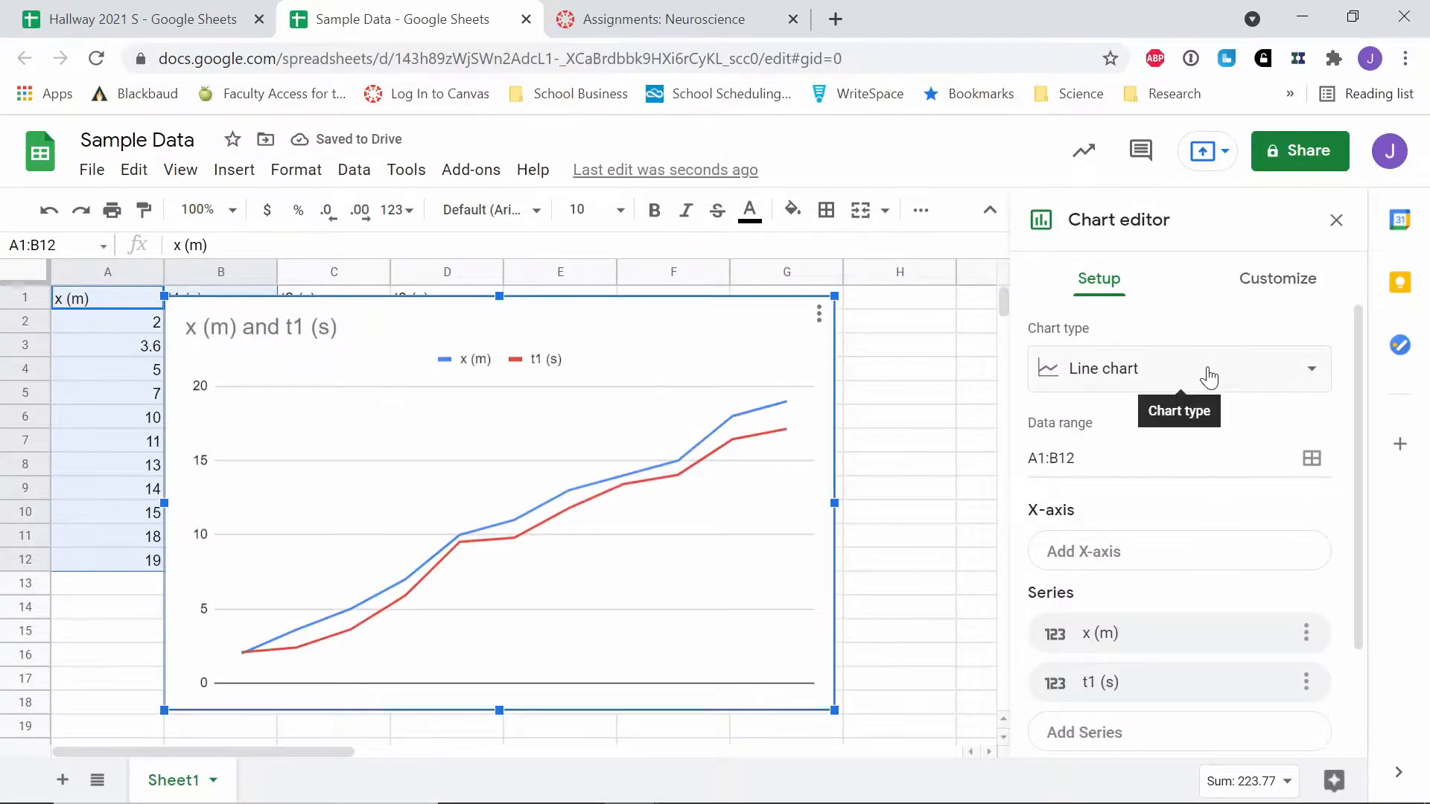
left_click(1200, 382)
scroll(1106, 499, "down", 5)
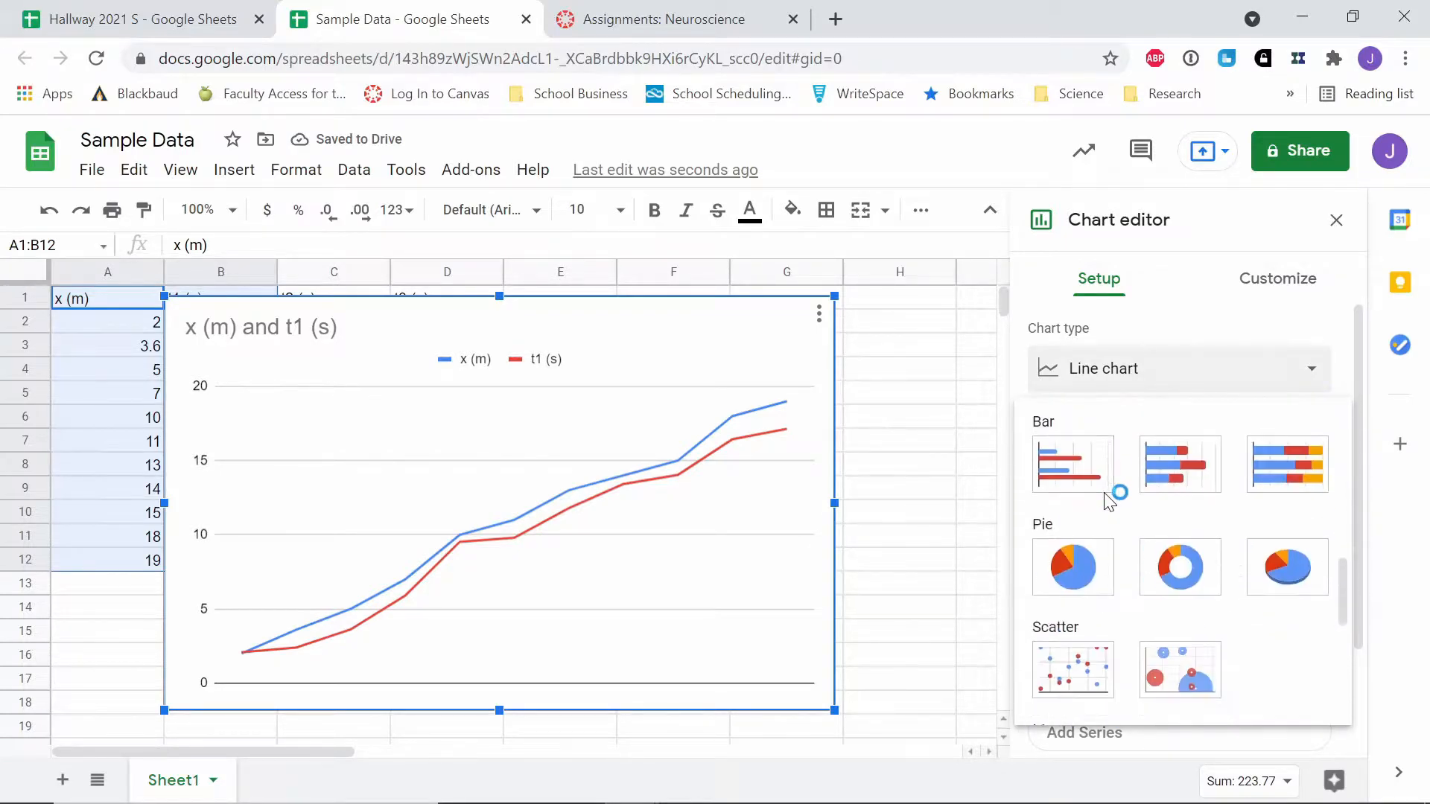
left_click(1093, 660)
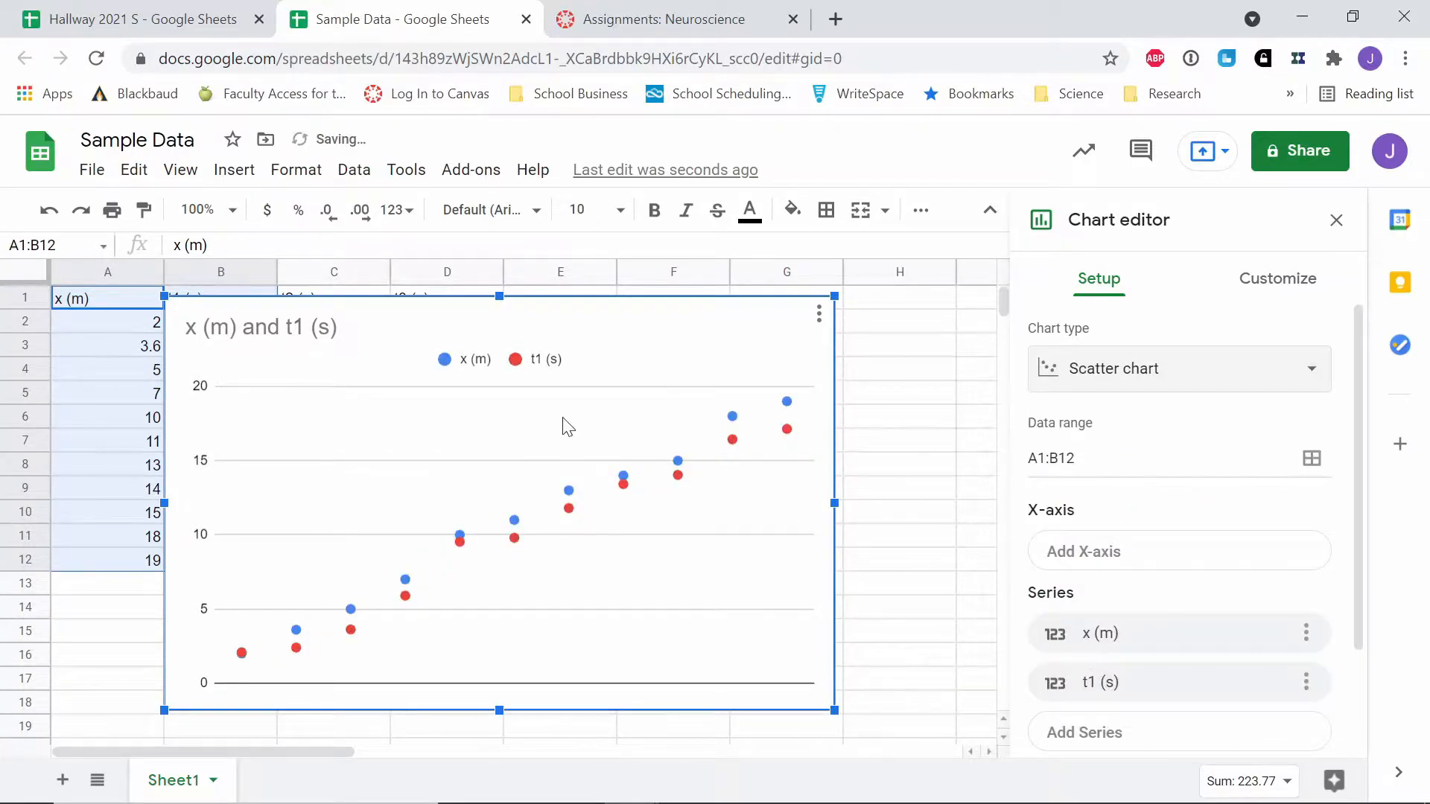
Step: Use t1 (s) as the scatter chart's X-axis and remove t1 (s) from the series, leaving only x (m)
scroll(1189, 436, "down", 3)
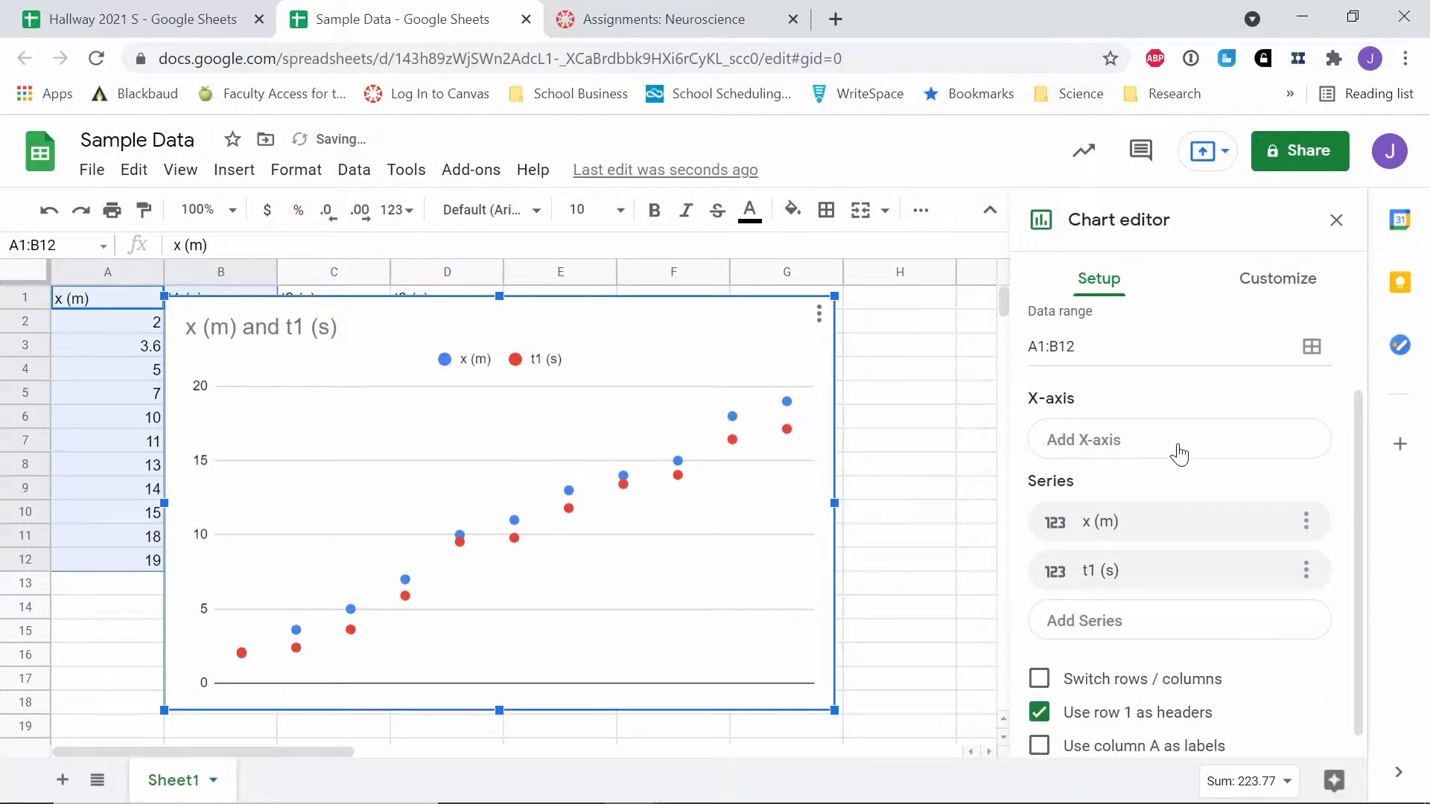
left_click(1137, 444)
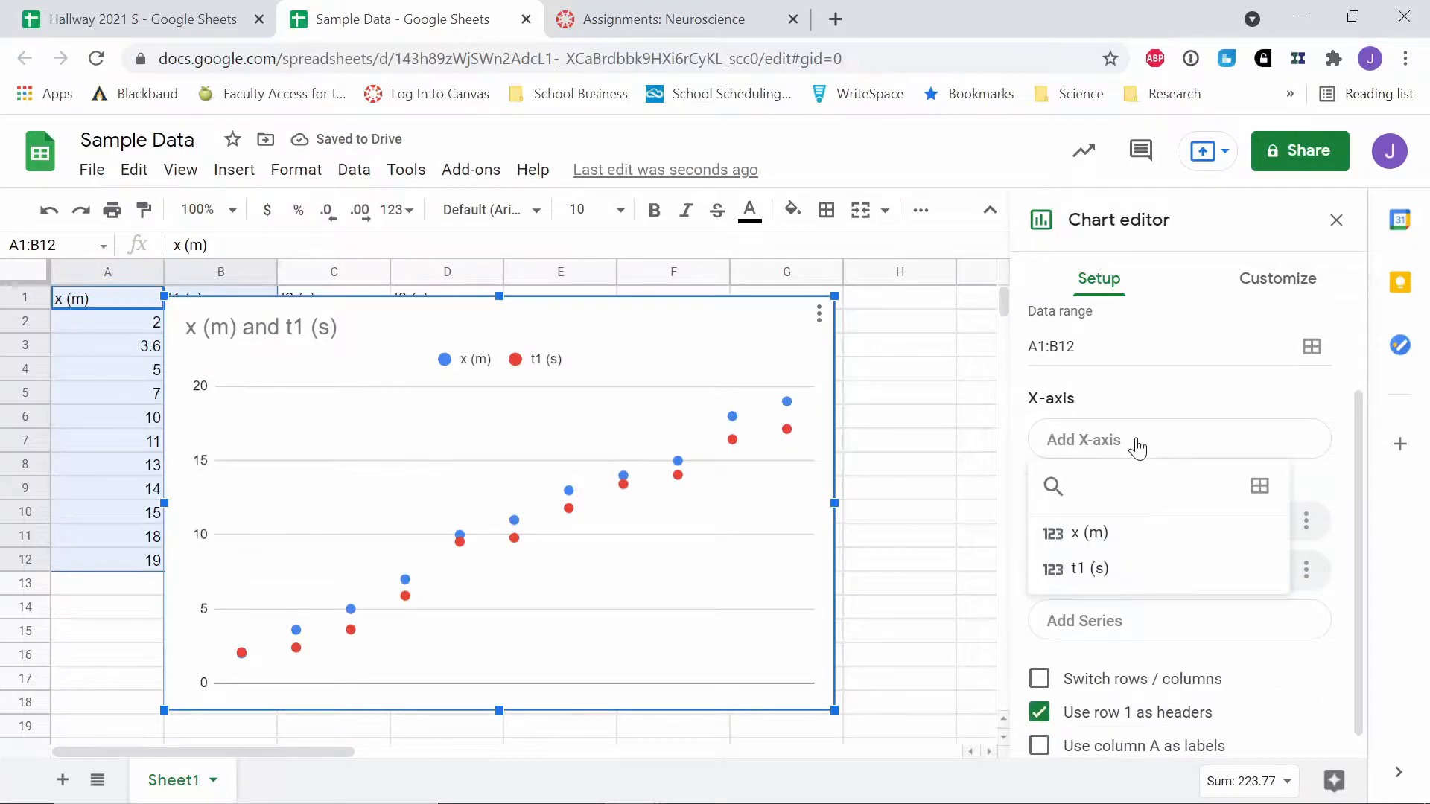
left_click(1099, 569)
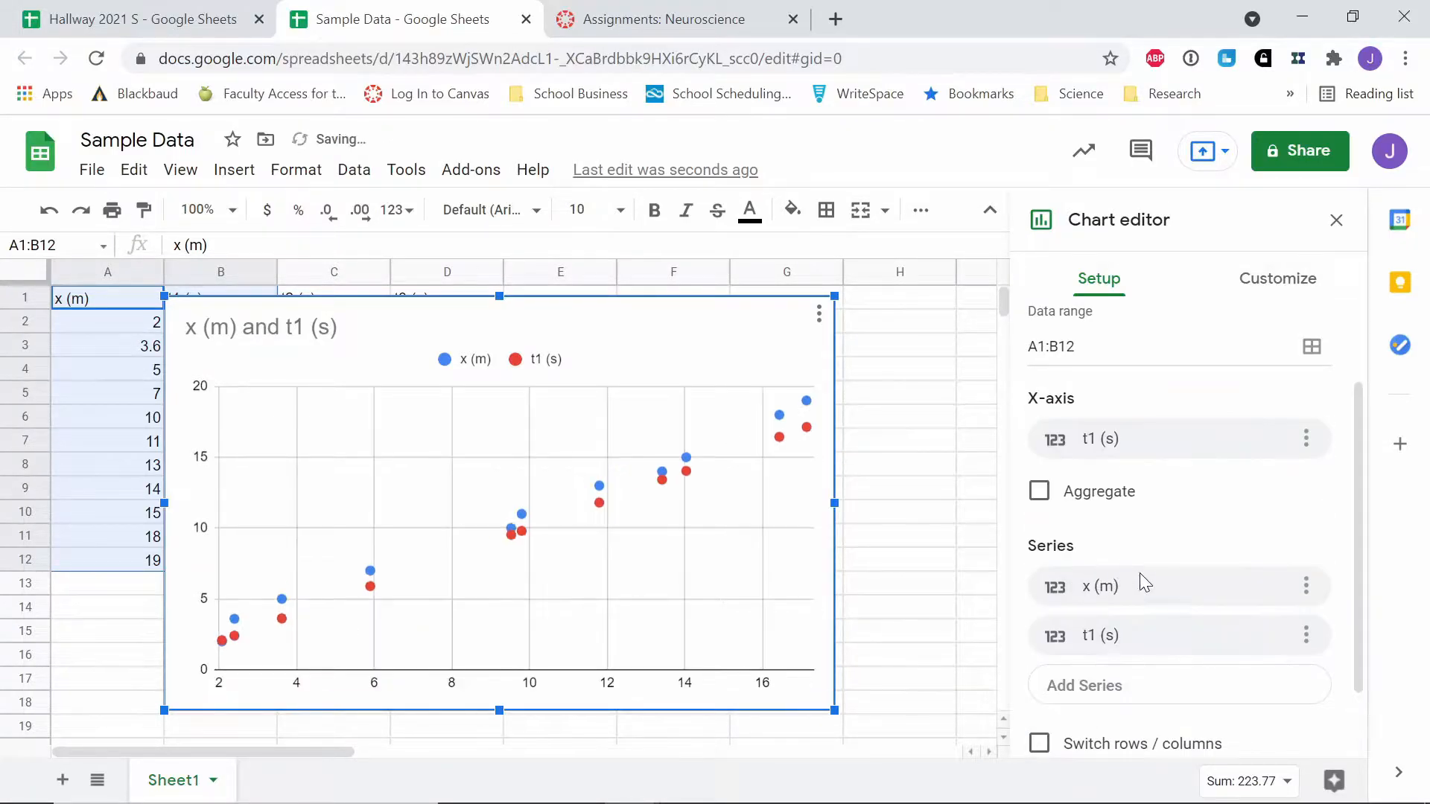
scroll(1162, 548, "down", 2)
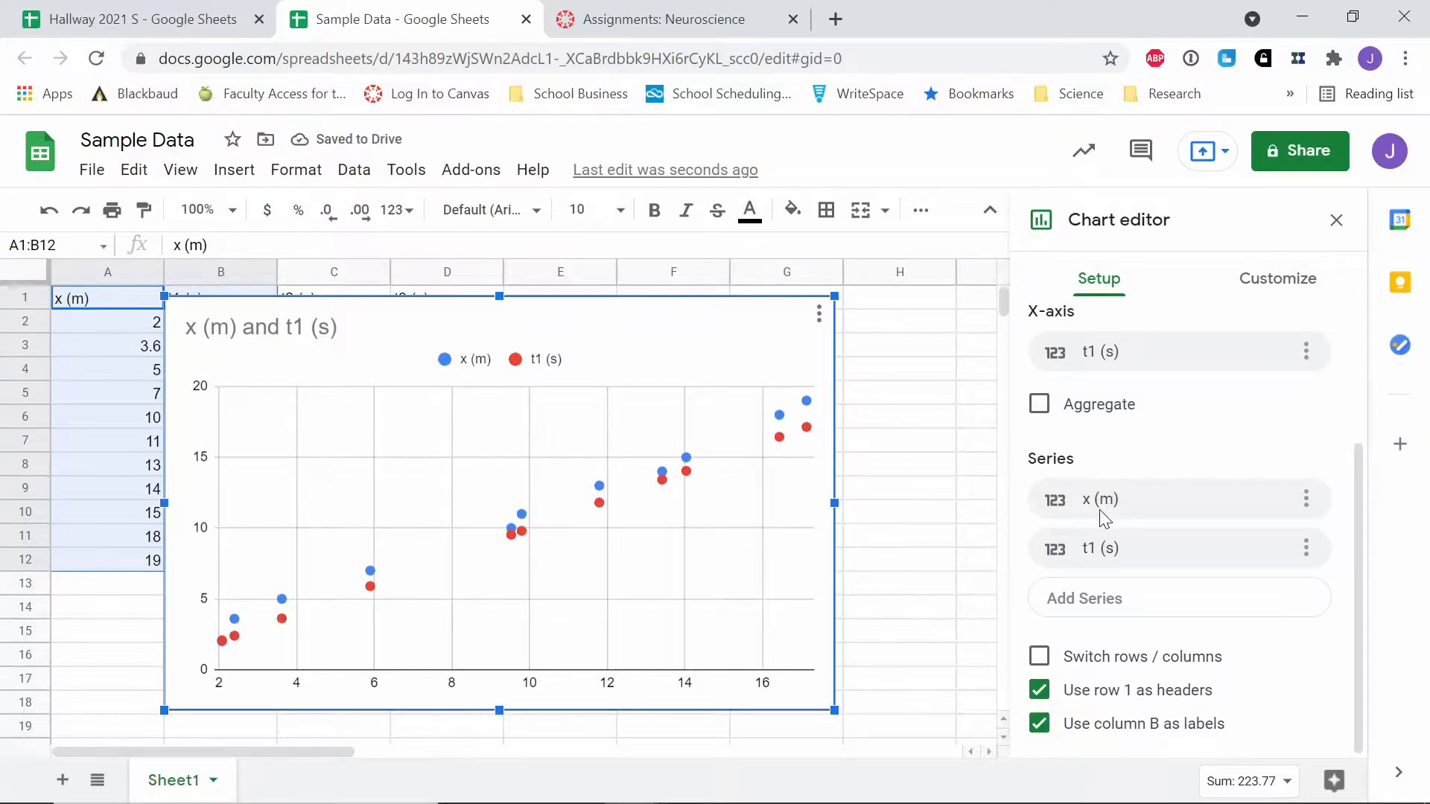
left_click(1306, 549)
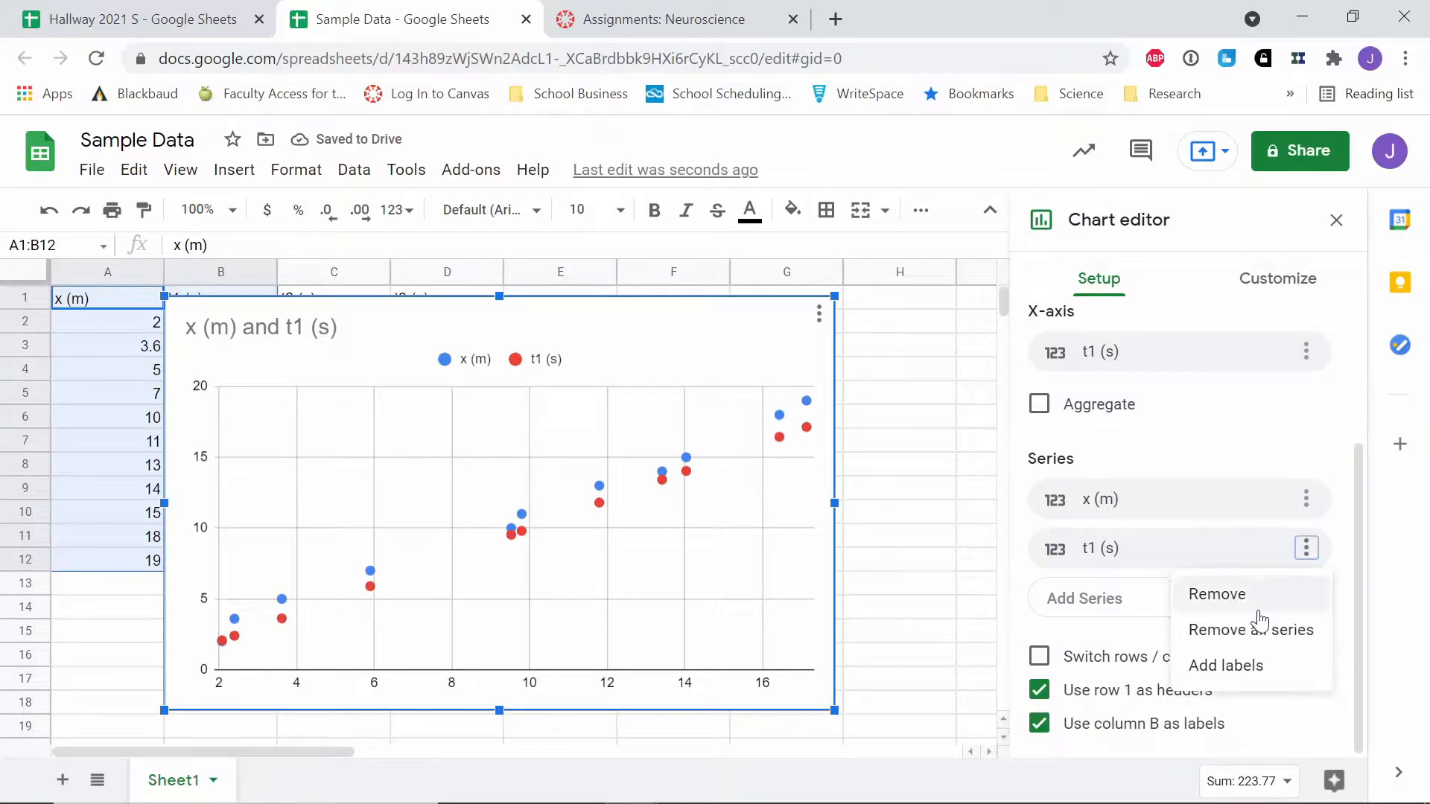
left_click(1239, 602)
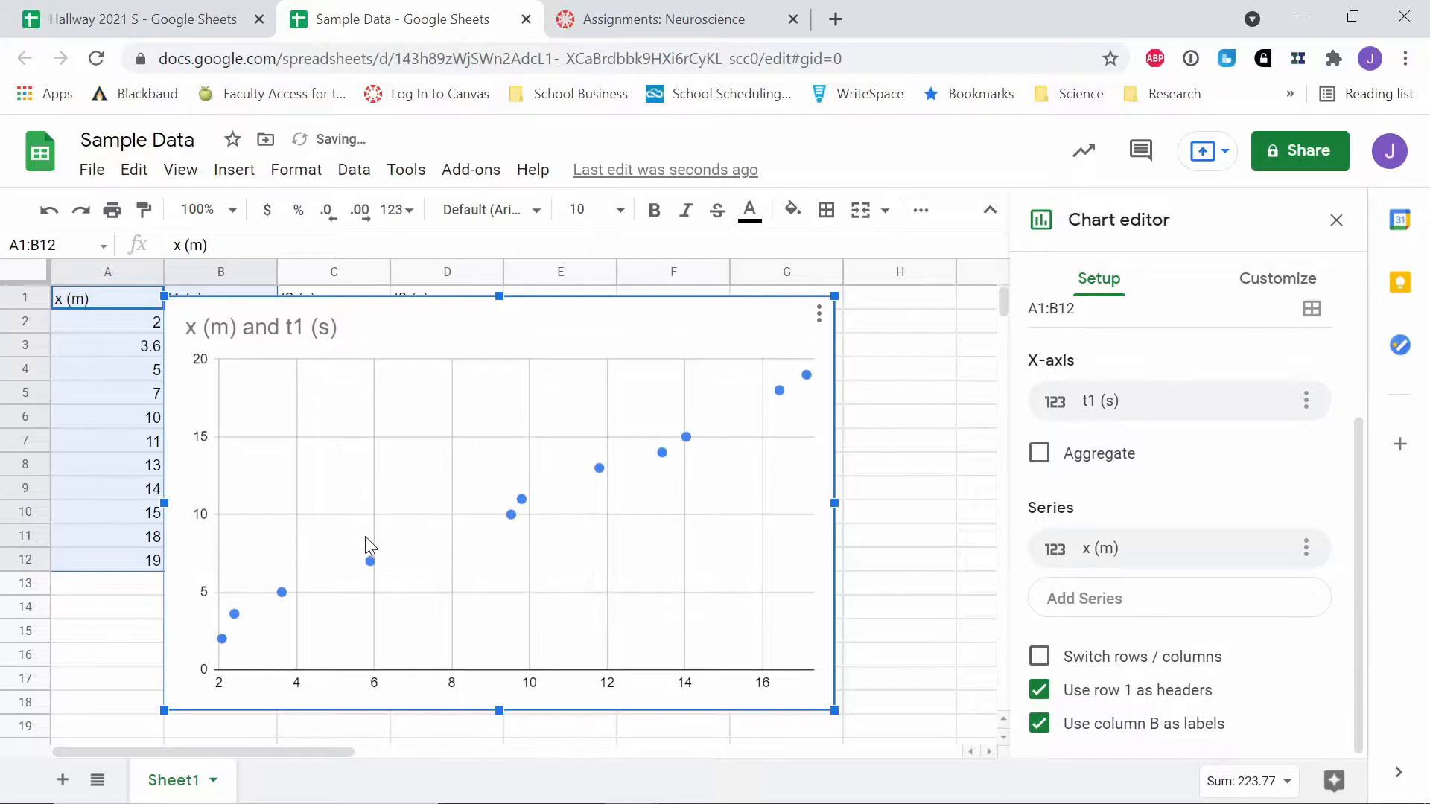
Step: Set the scatter chart's horizontal axis title to "Time (S)"
left_click(1278, 285)
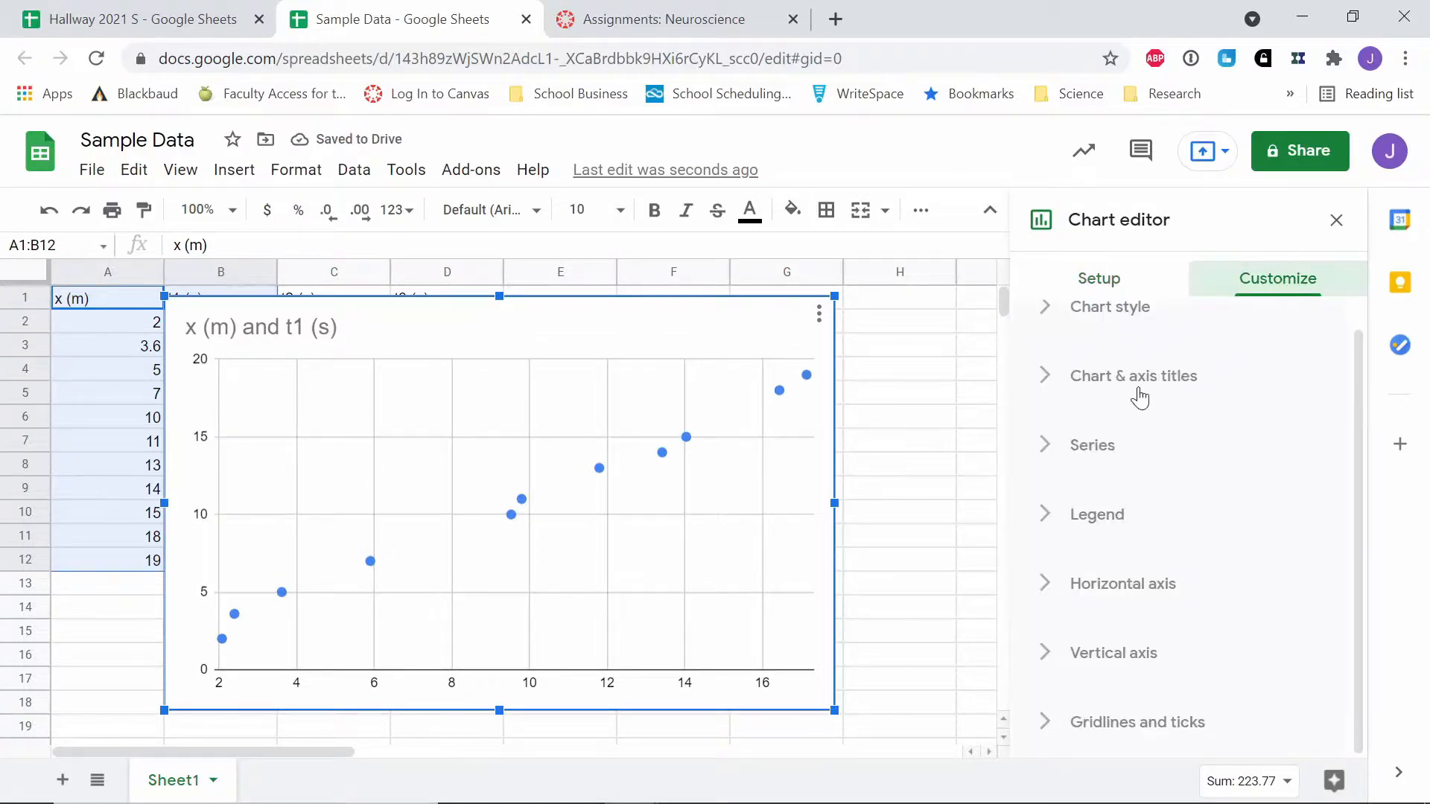
left_click(1045, 447)
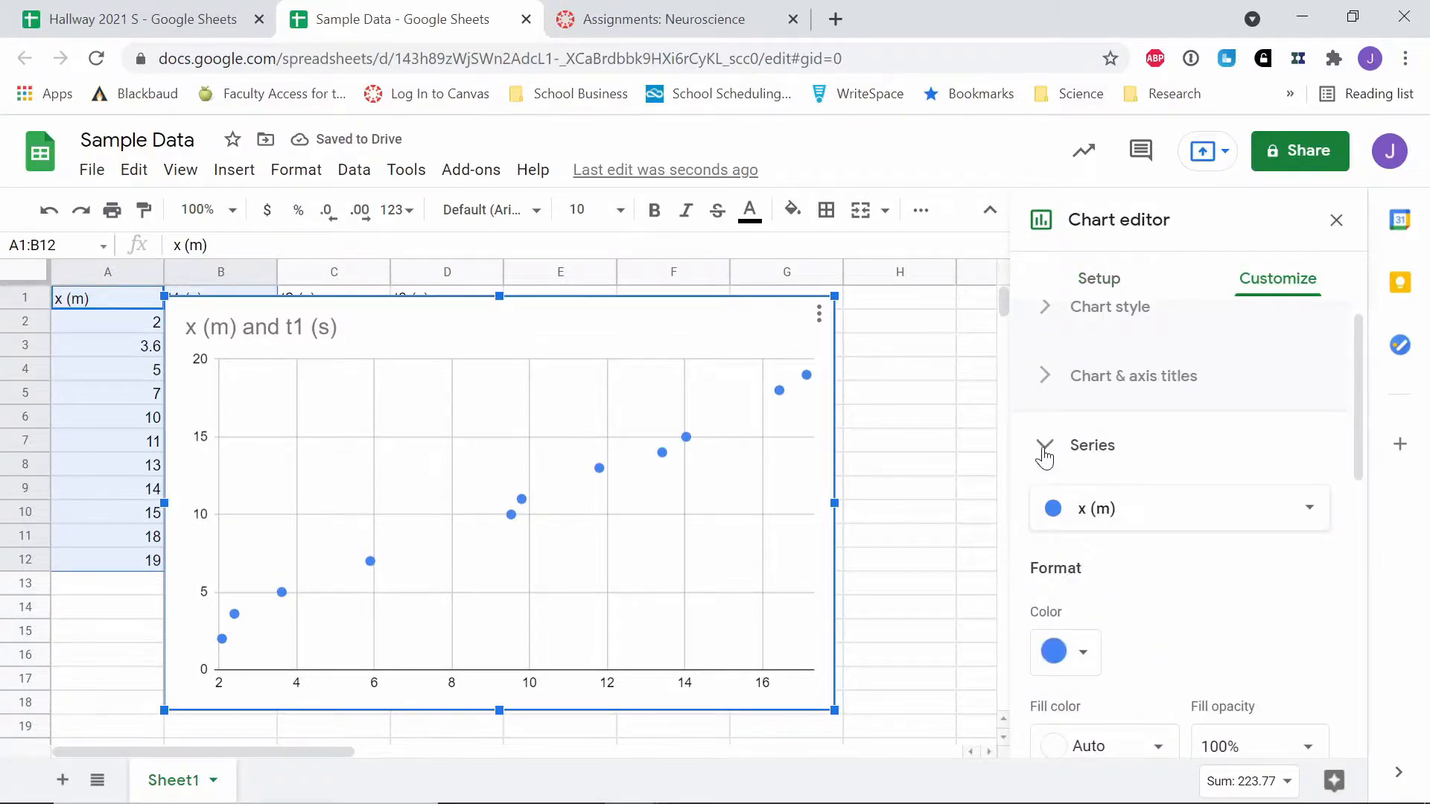
left_click(1044, 450)
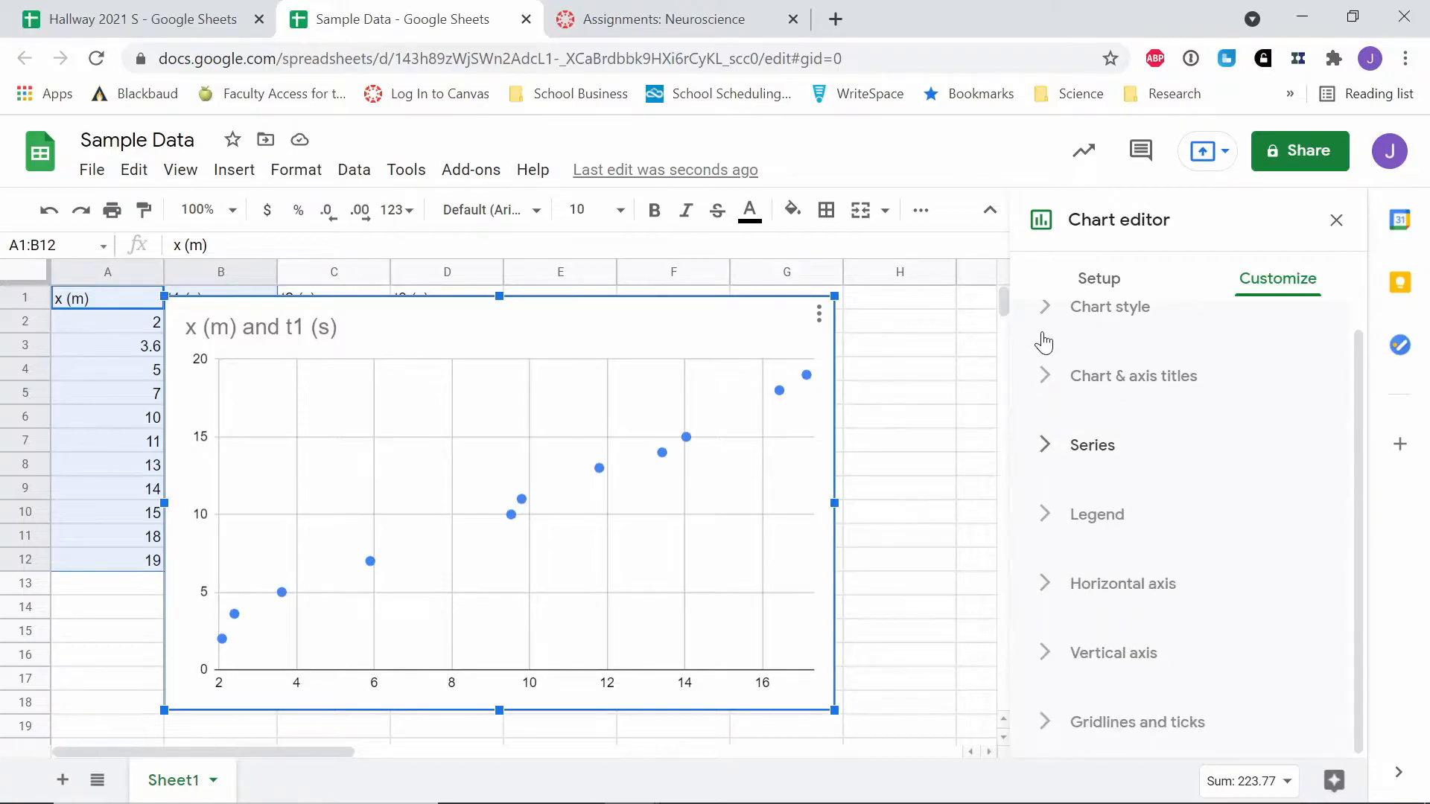
left_click(1045, 401)
left_click(1198, 468)
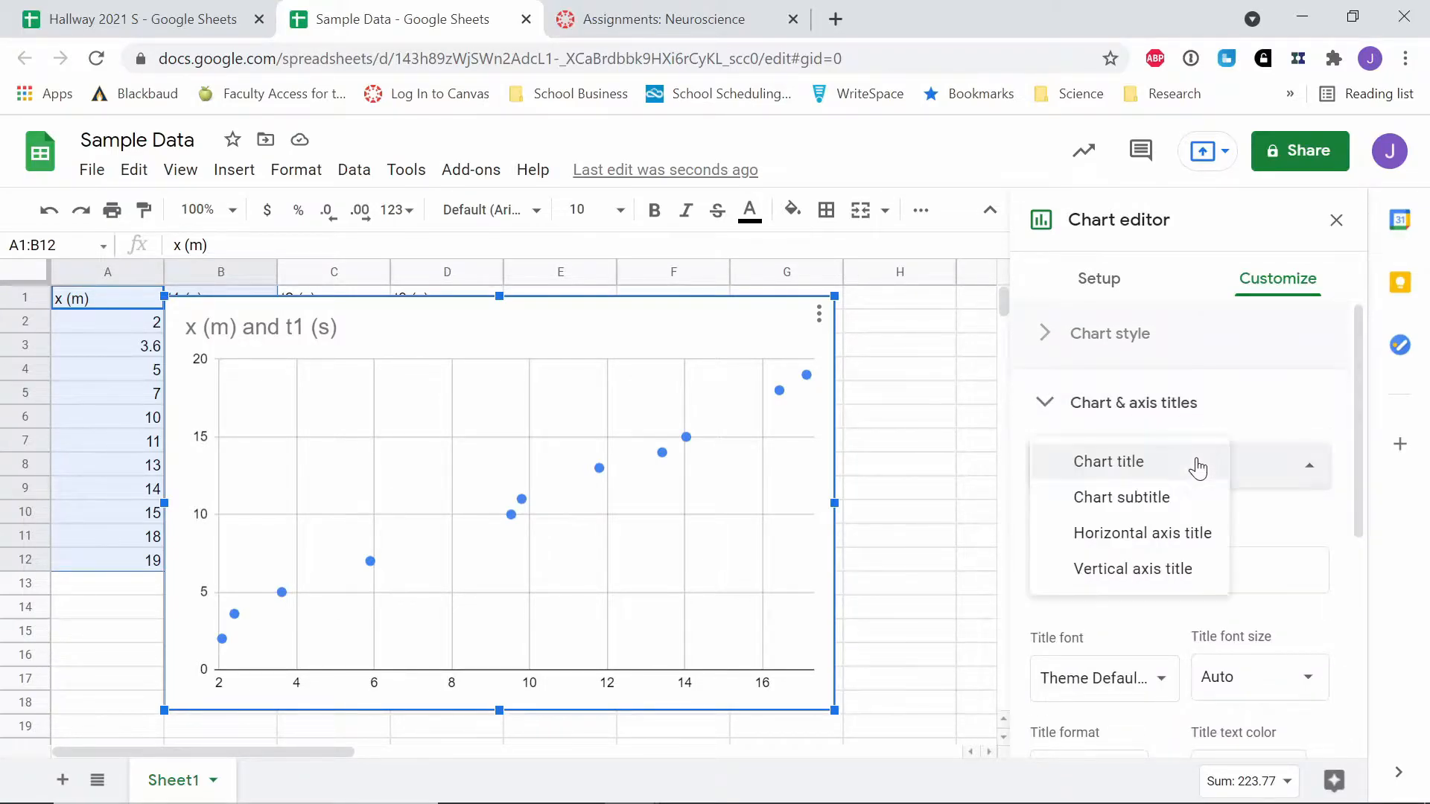
left_click(1169, 533)
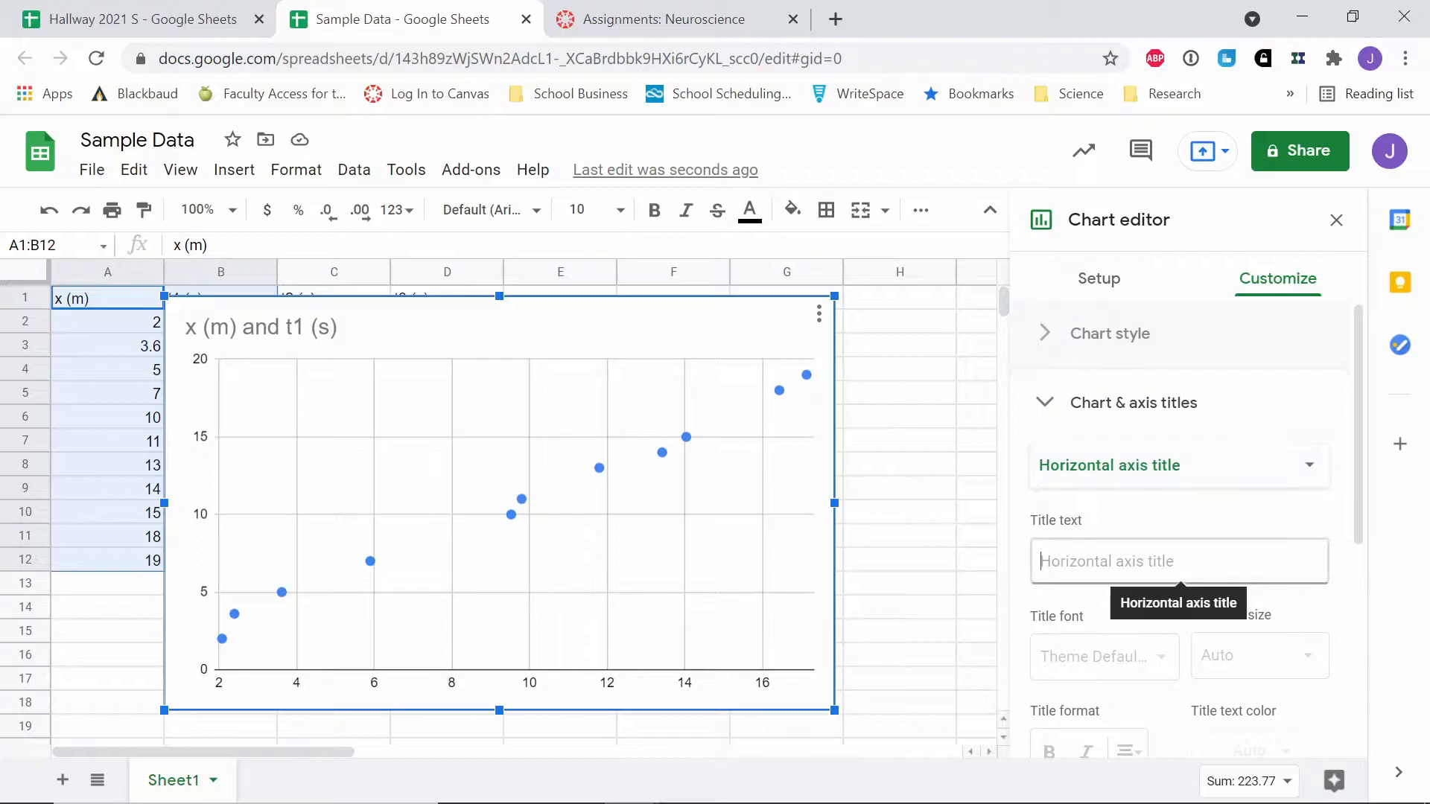
type("Time (S")
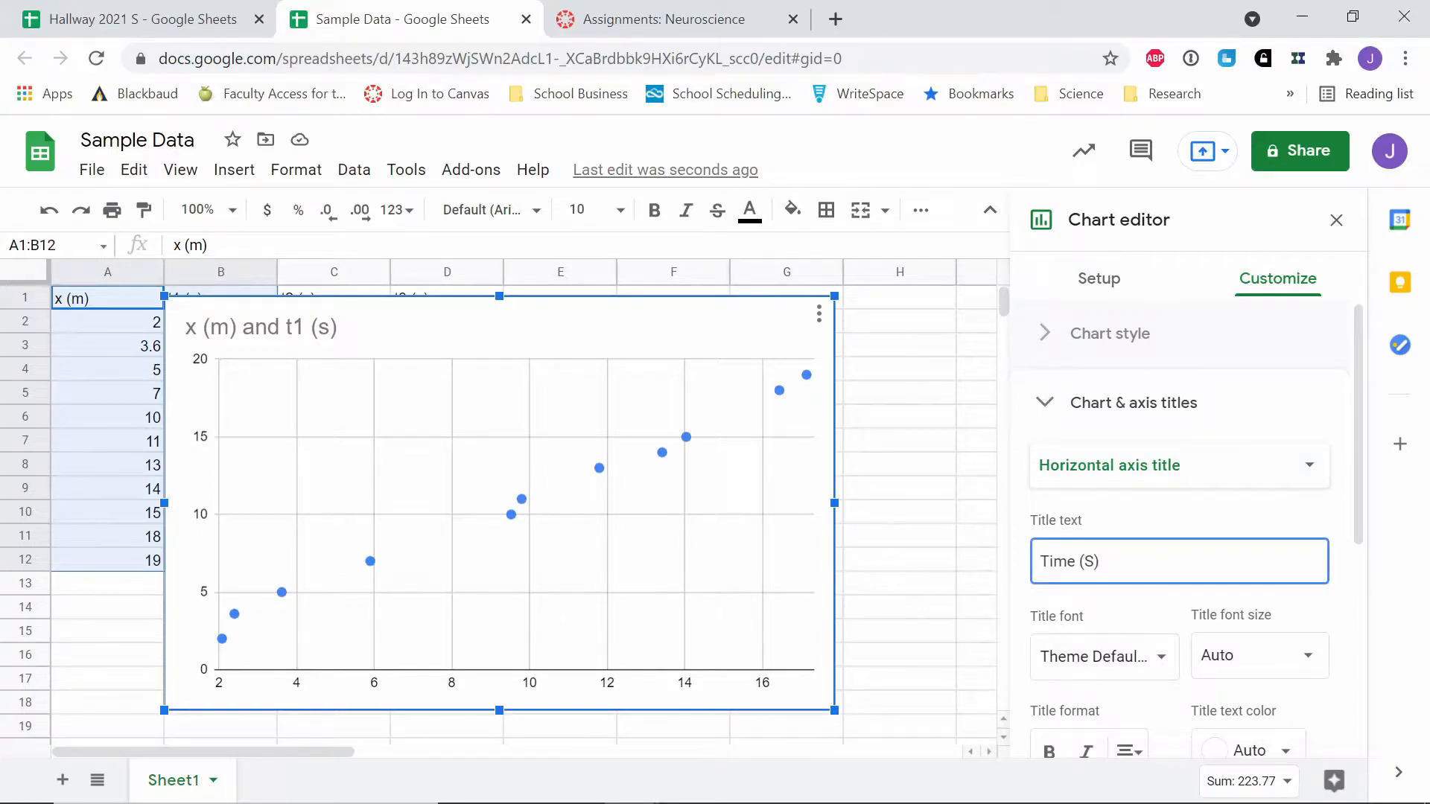
Step: Set the scatter chart's vertical axis title to "Position (m)"
left_click(1150, 463)
left_click(1144, 496)
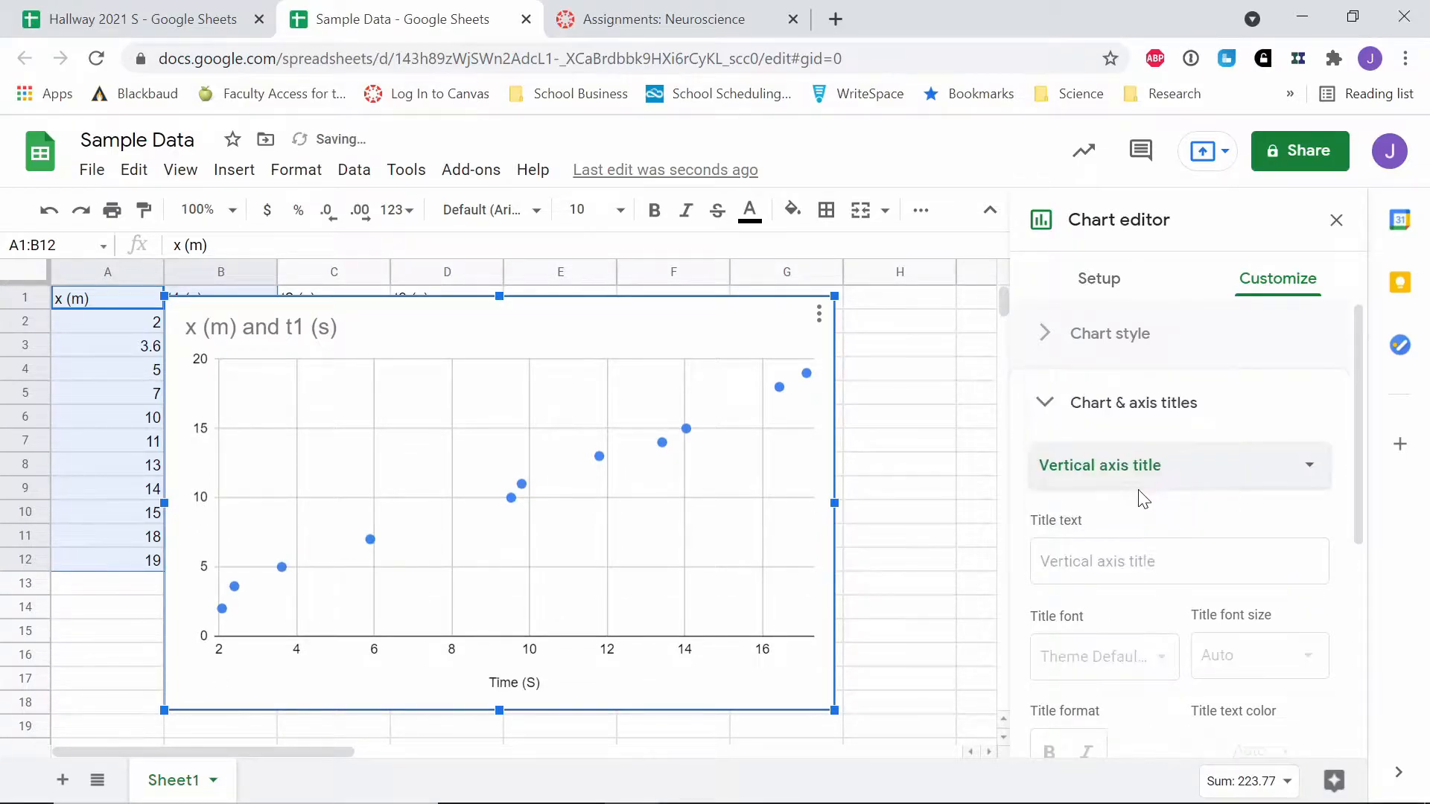
left_click(1143, 561)
type("Position (m)")
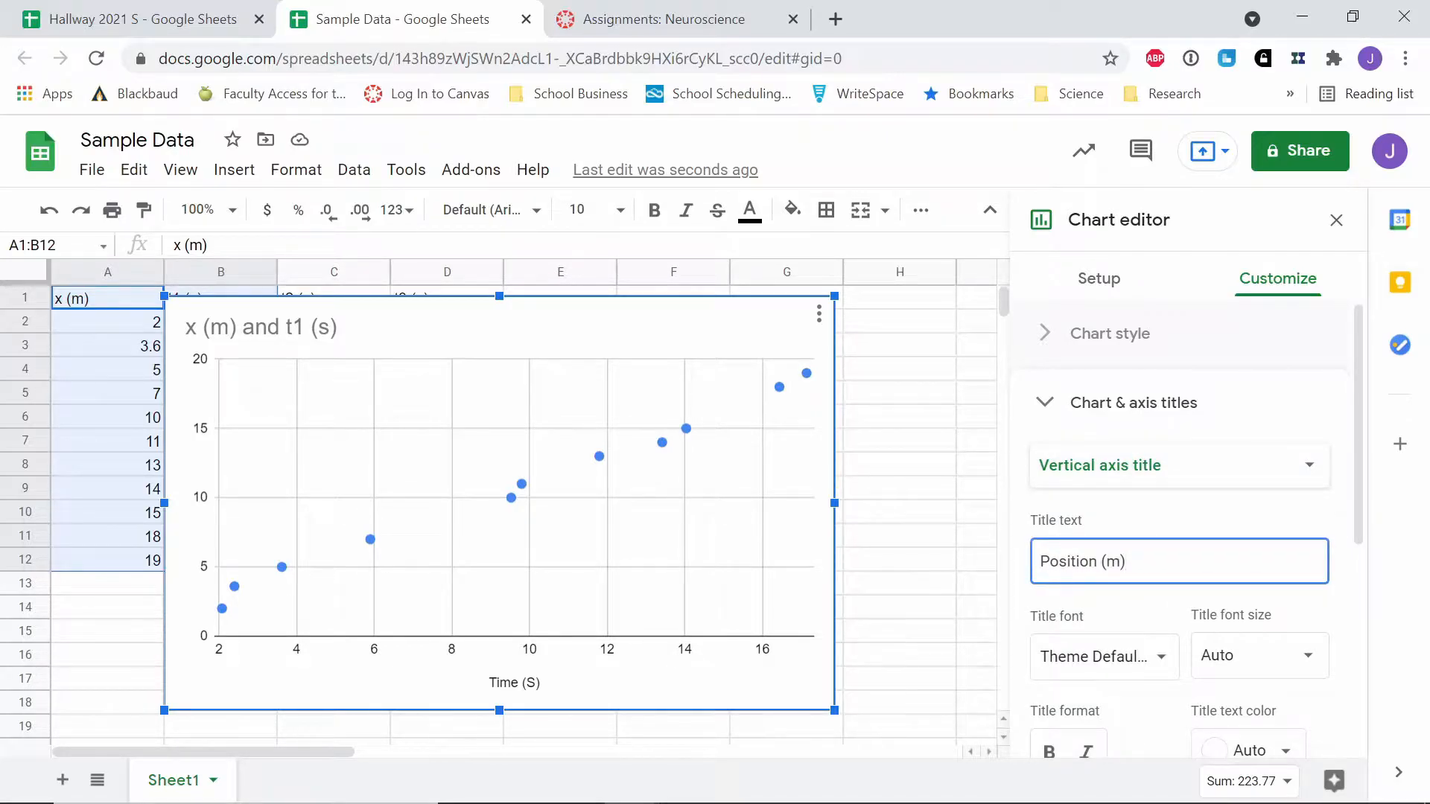
left_click(807, 588)
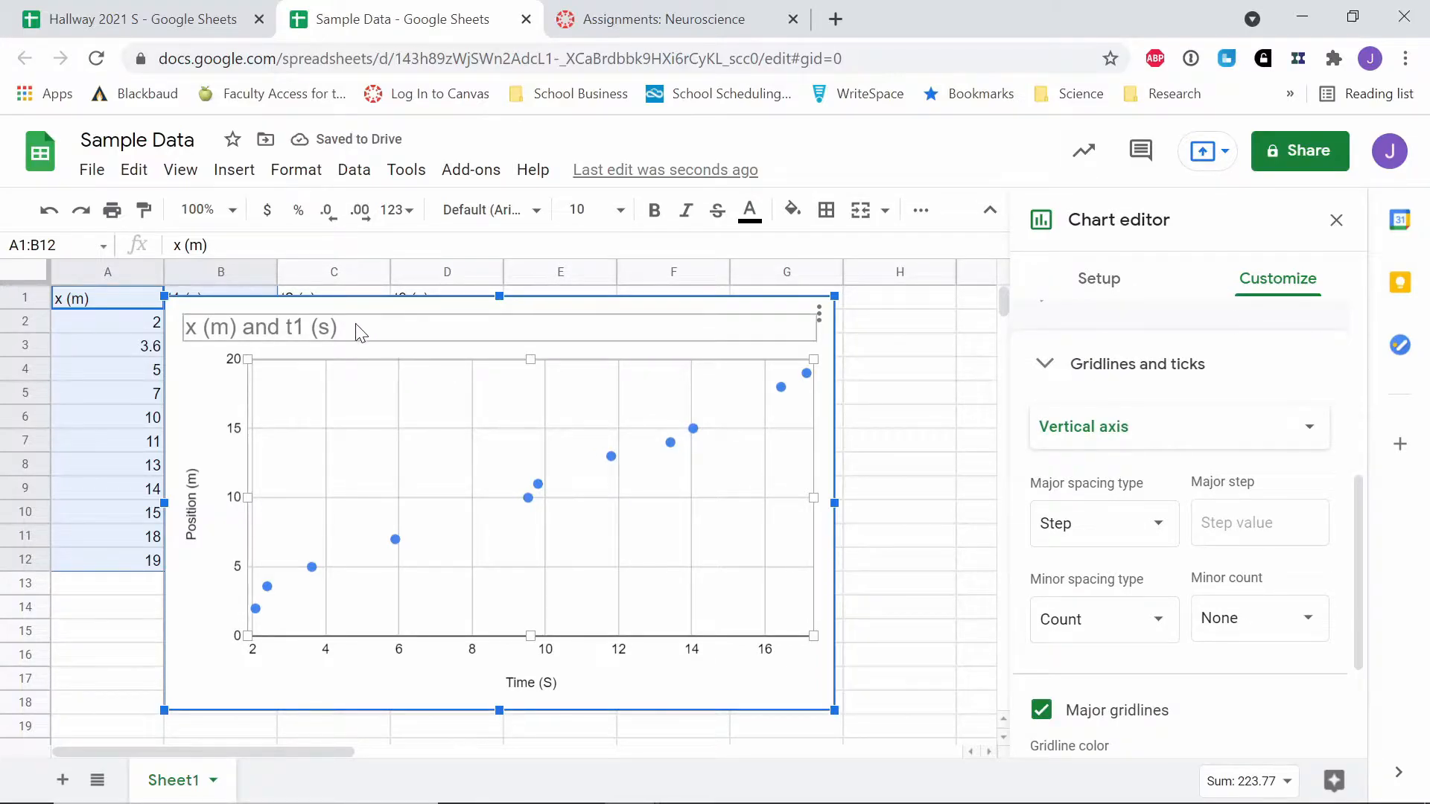
Step: Move the scatter chart off the x (m) and t1 (s) columns and delete it from the sheet
left_click(380, 320)
mouse_move(519, 335)
left_mouse_down()
mouse_move(584, 332)
mouse_move(533, 322)
left_mouse_up()
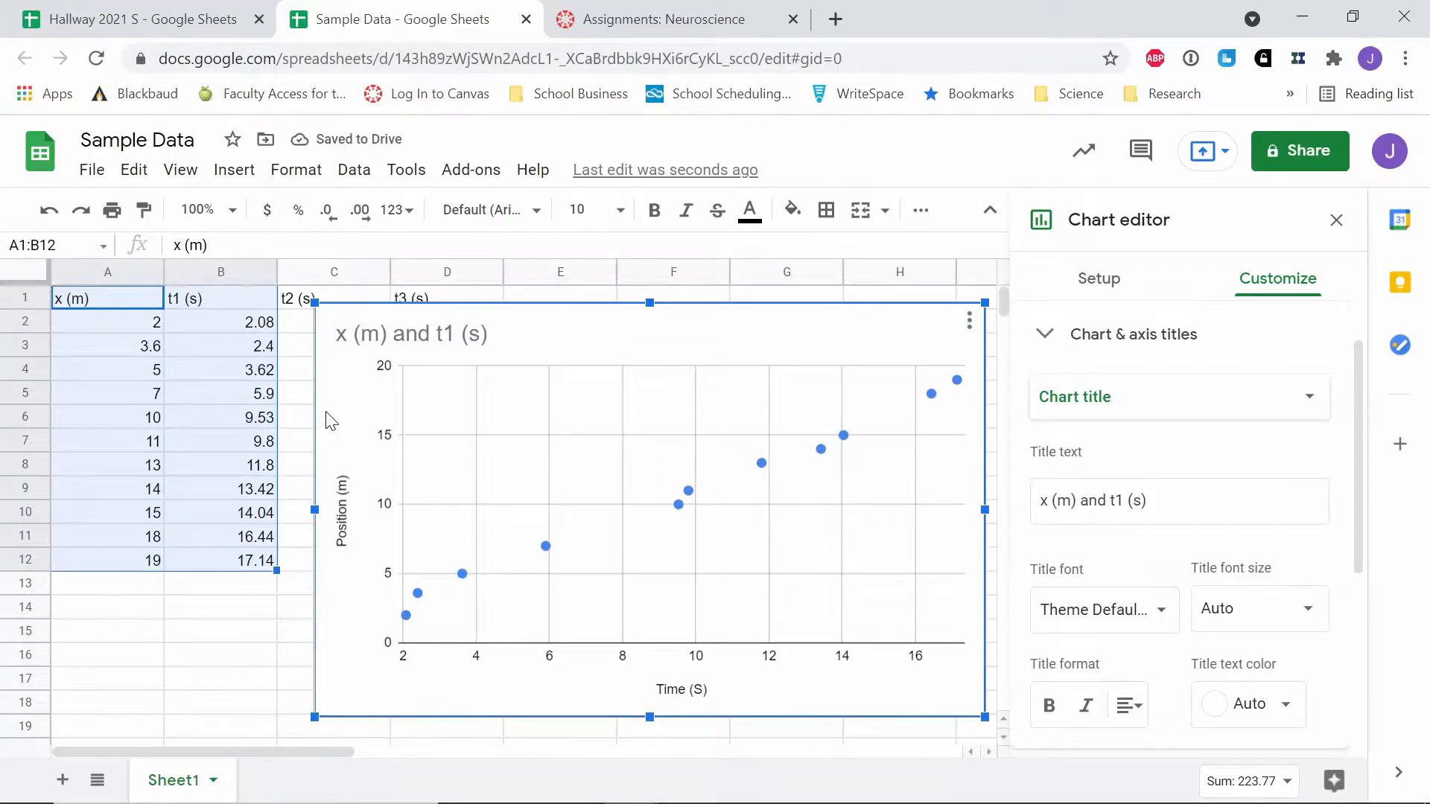
key("Delete")
Step: Insert a chart from the full data set in A1:D12, covering x (m) and all three time columns
left_click(167, 347)
left_click(117, 306)
left_click_drag(116, 306, 415, 578)
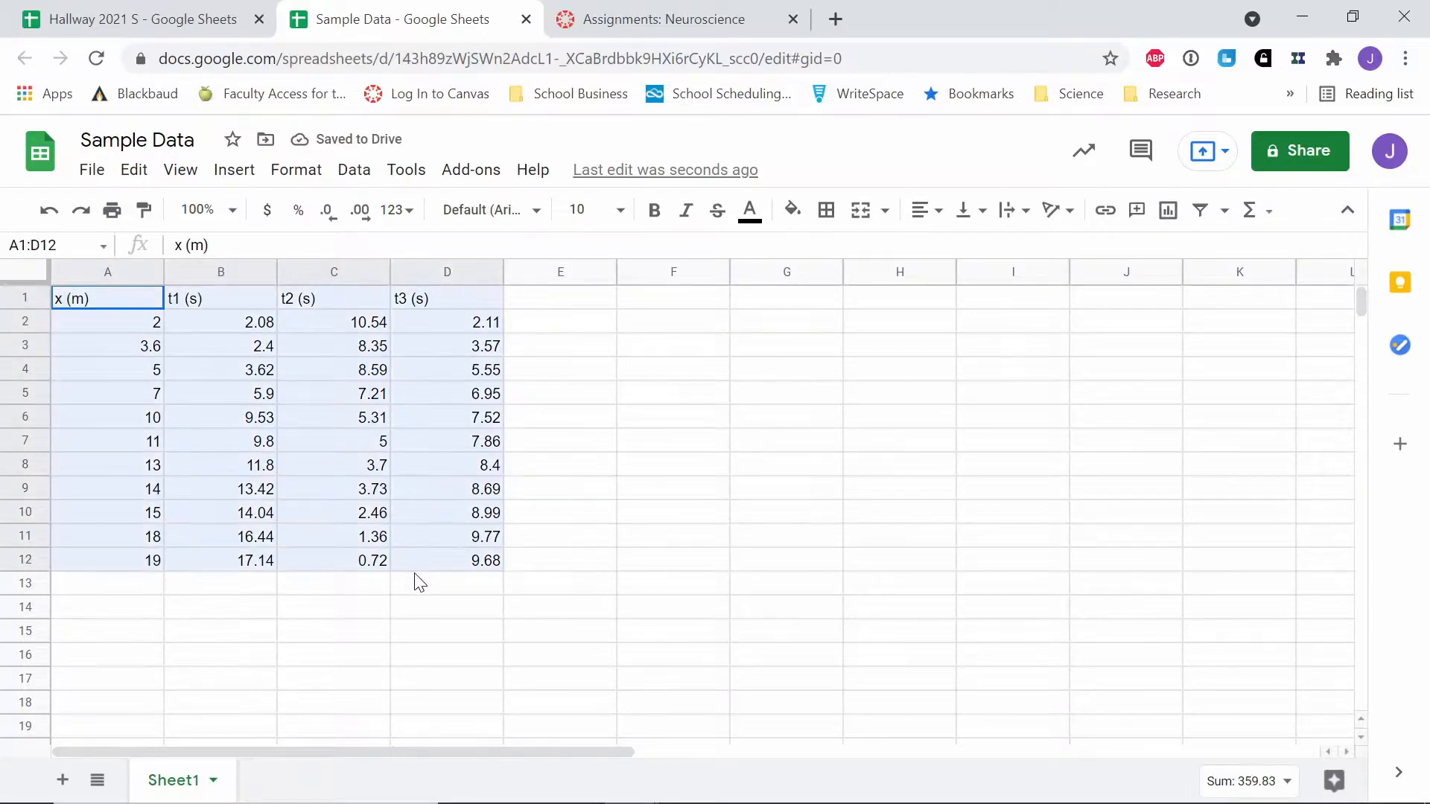
left_click(241, 174)
left_click(274, 484)
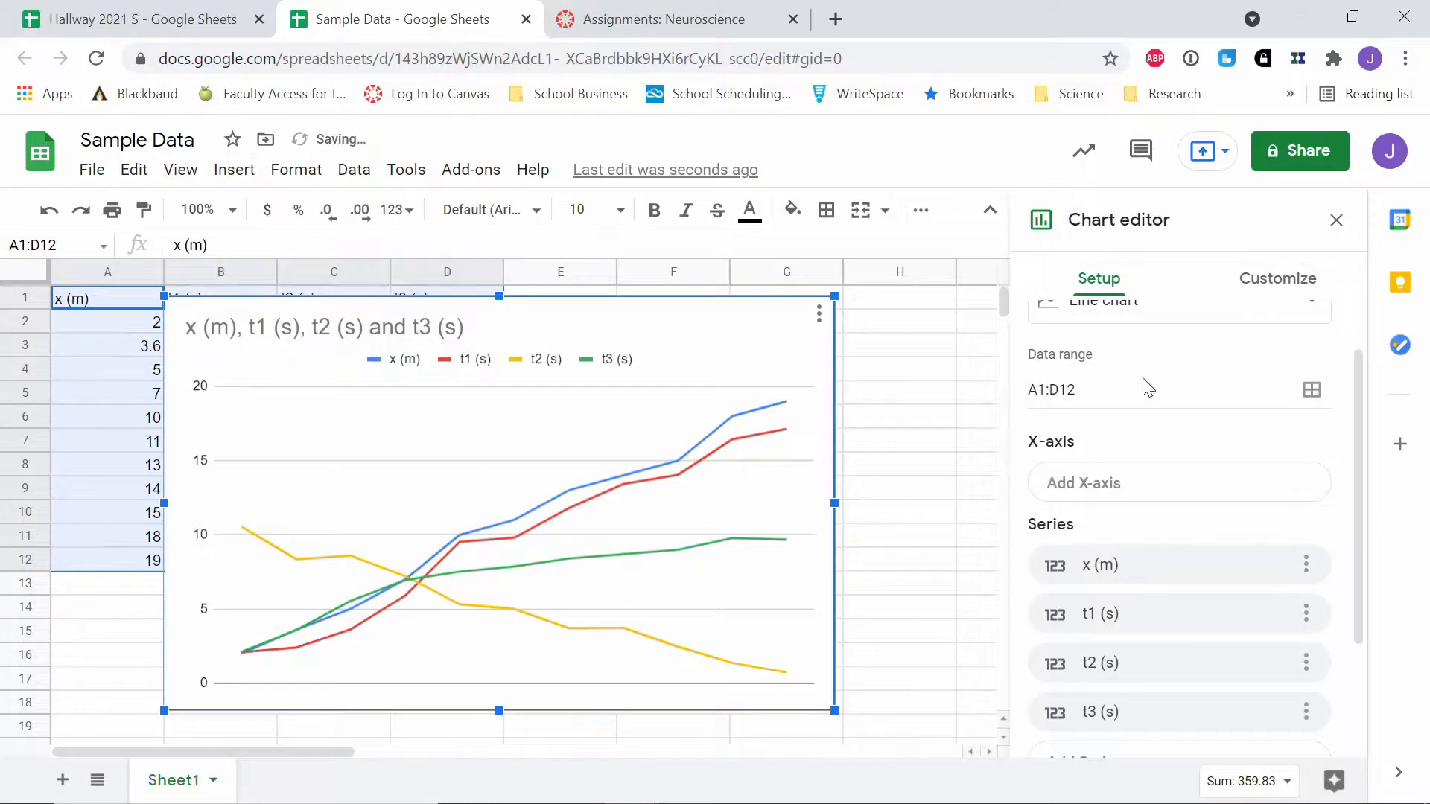
Step: Change the chart type of the A1:D12 chart to Scatter chart
scroll(1123, 376, "up", 1)
left_click(1124, 367)
scroll(1090, 560, "down", 2)
scroll(1090, 560, "down", 5)
left_click(1065, 553)
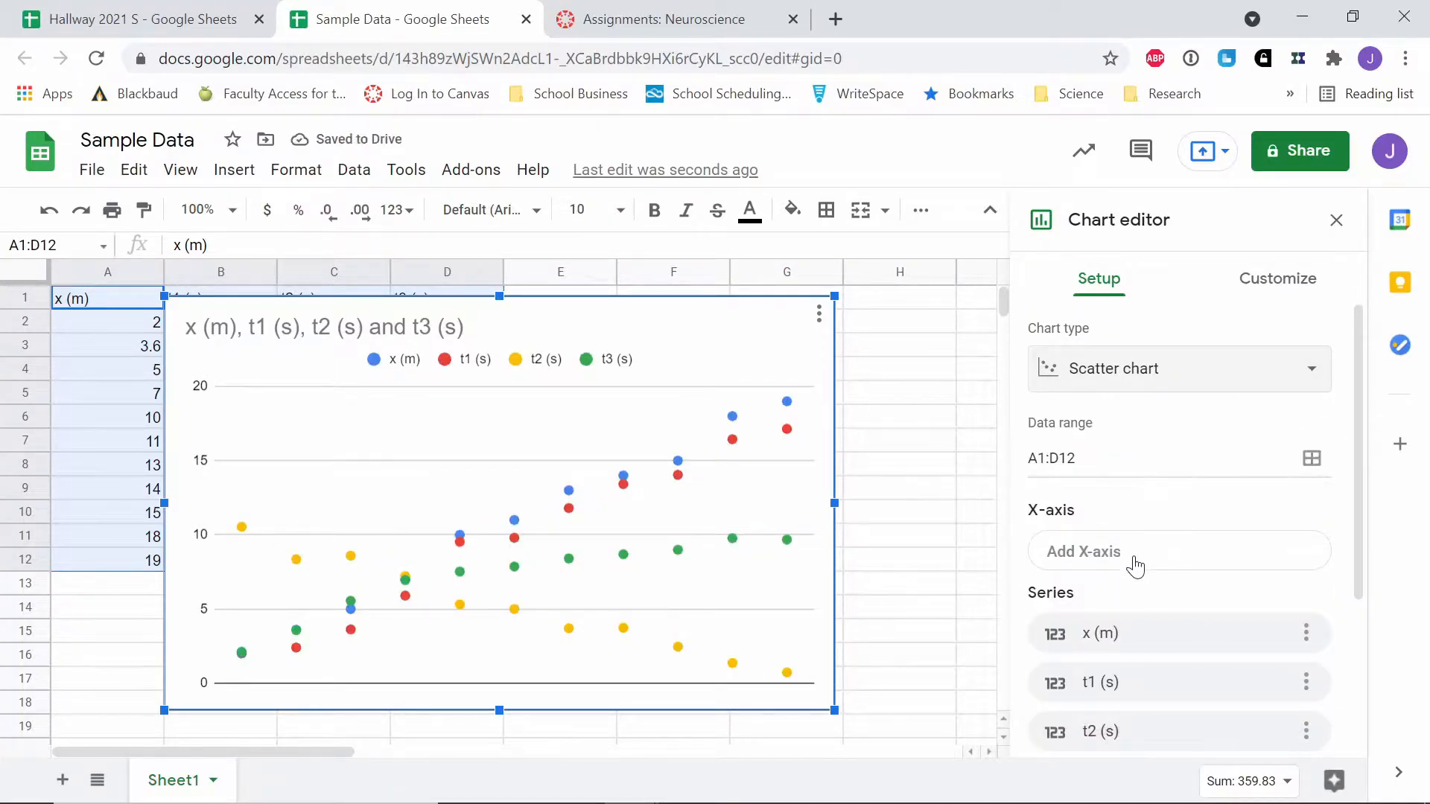
Step: Assign t1 (s) as the scatter chart's X-axis and review the other columns offered for it
scroll(1091, 543, "down", 3)
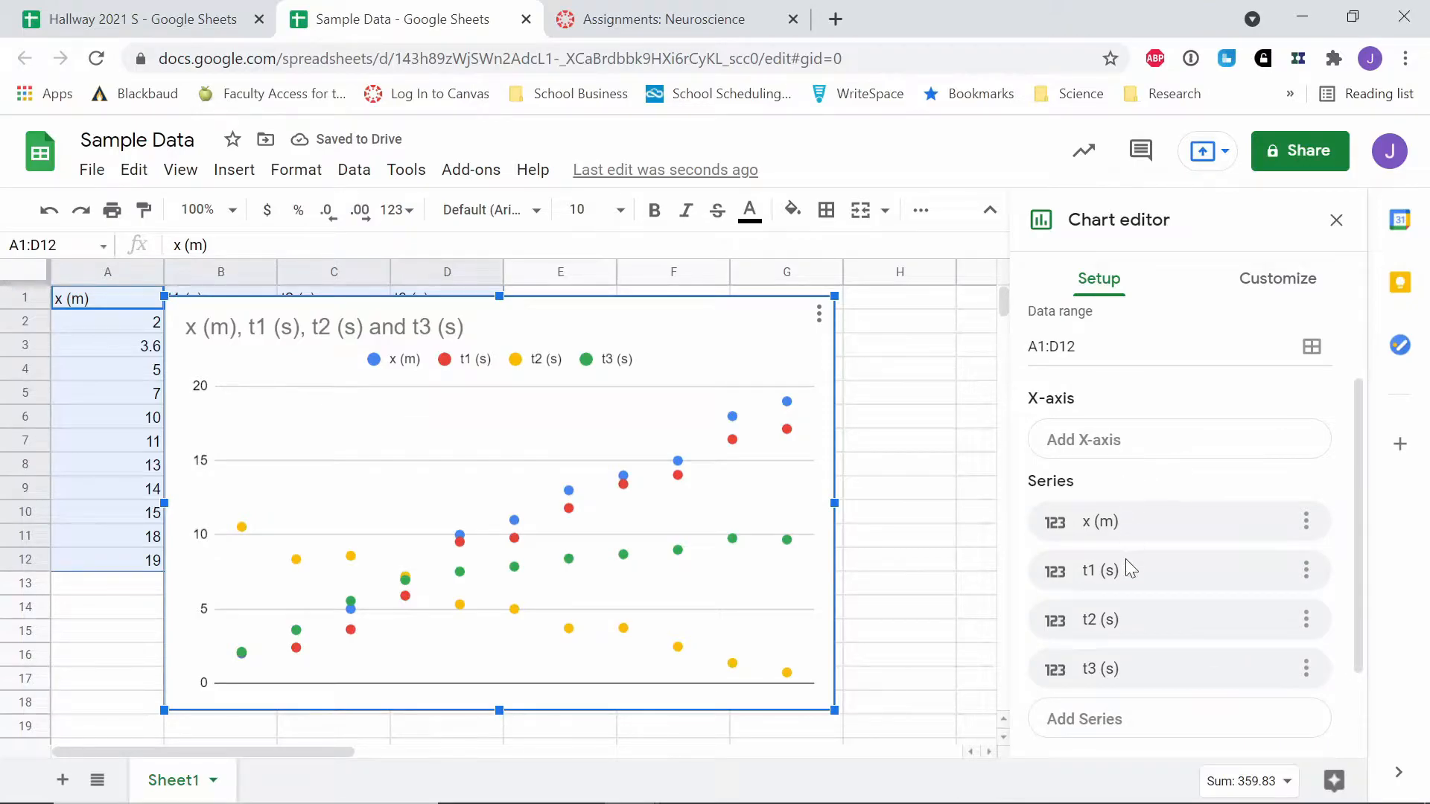
left_click(1124, 447)
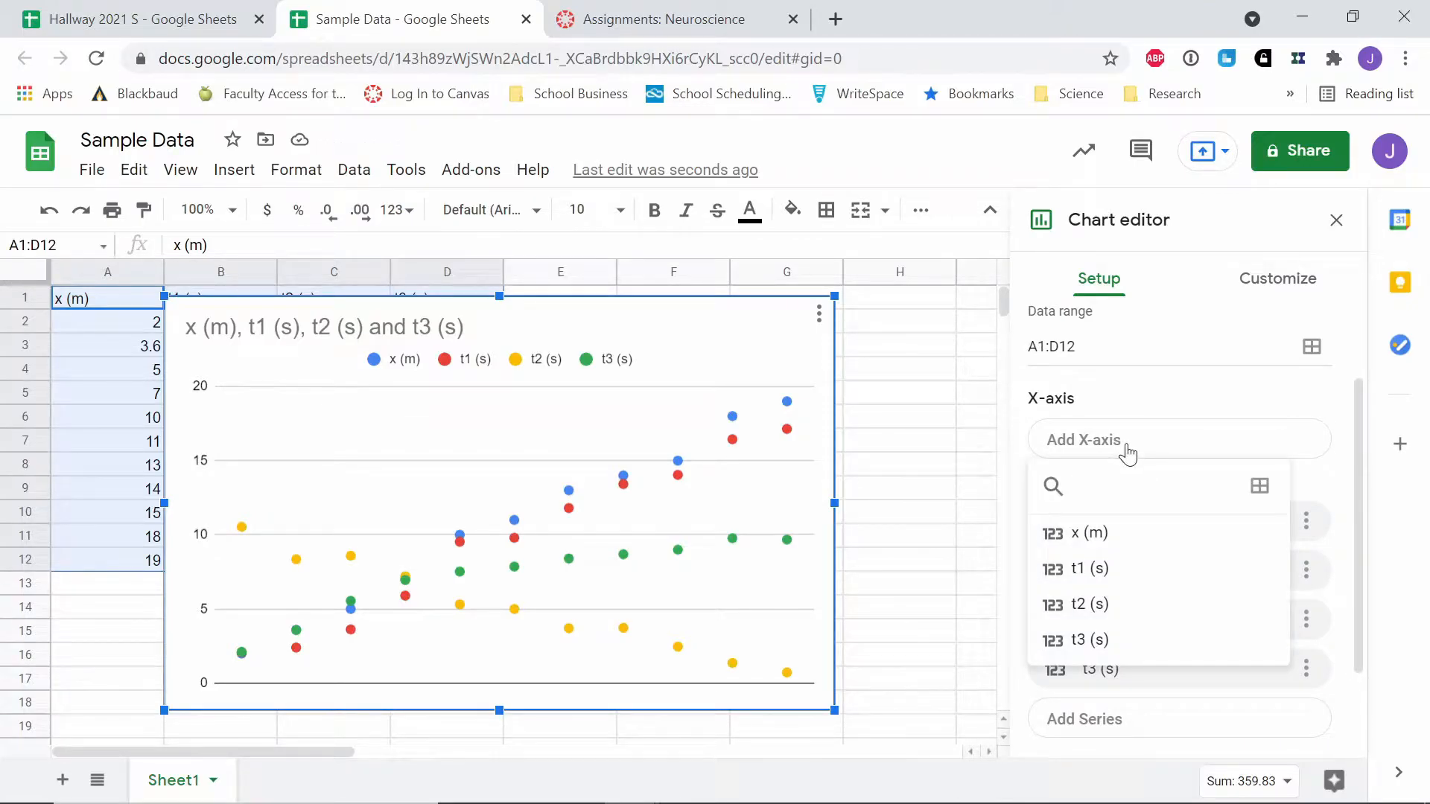
left_click(1115, 570)
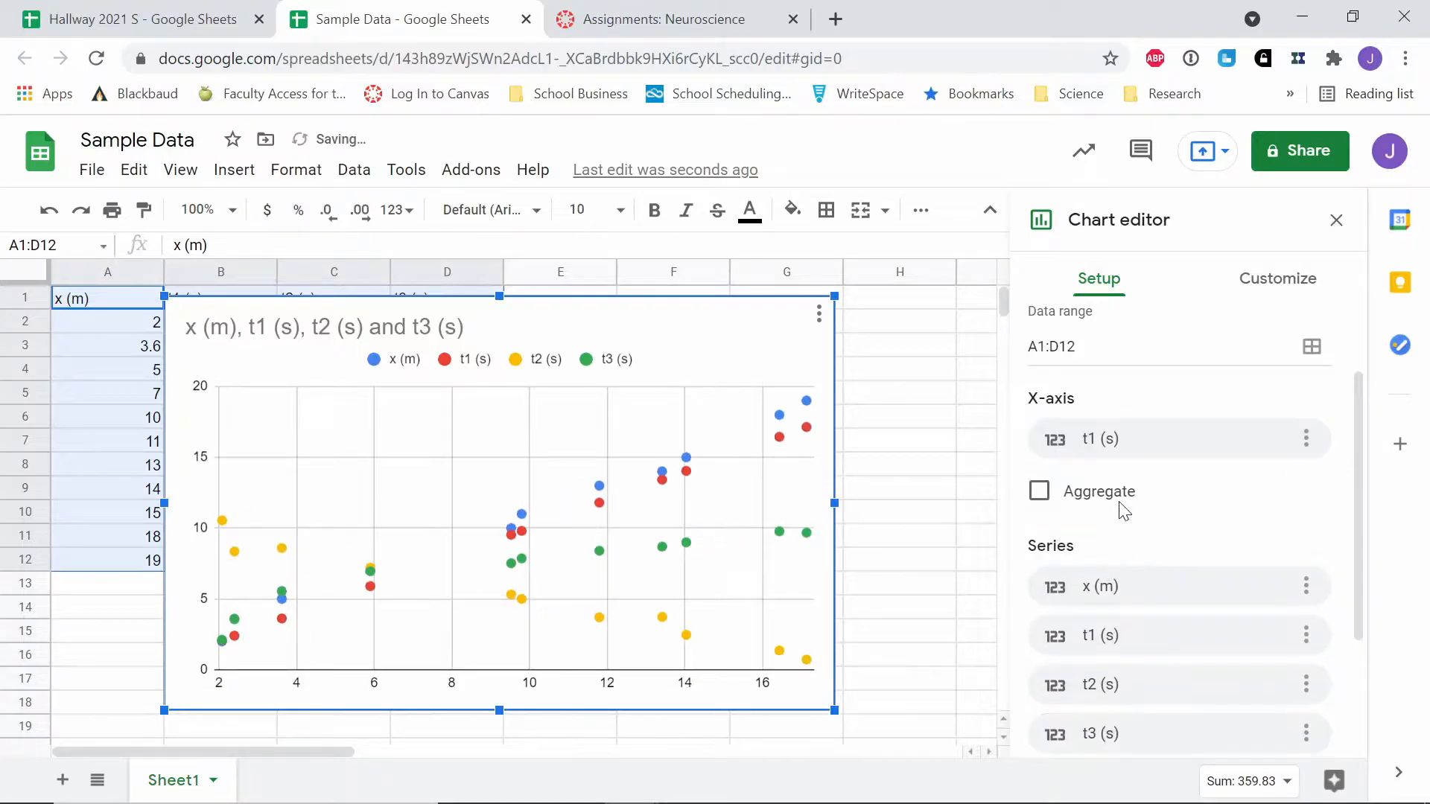
left_click(1120, 450)
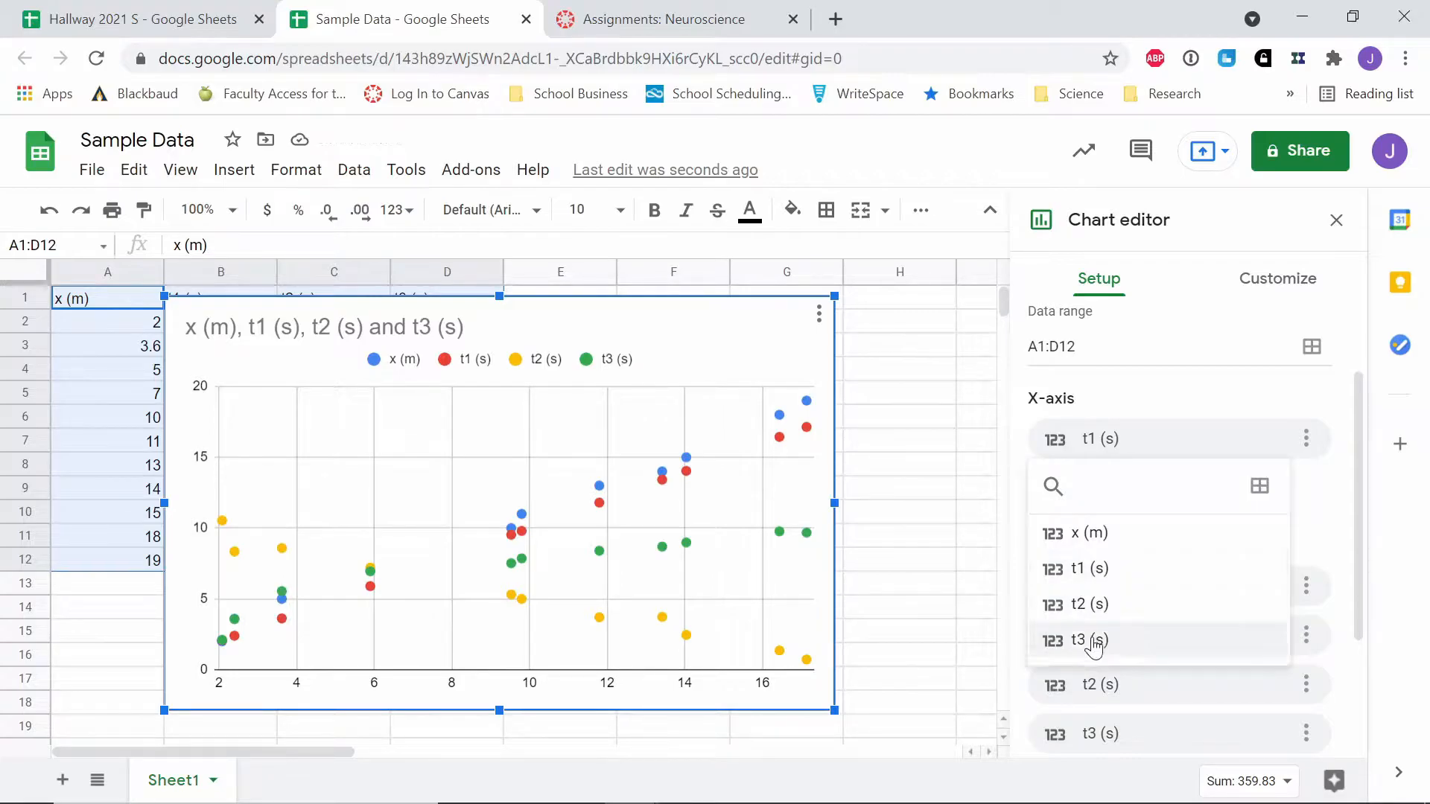
left_click(1222, 389)
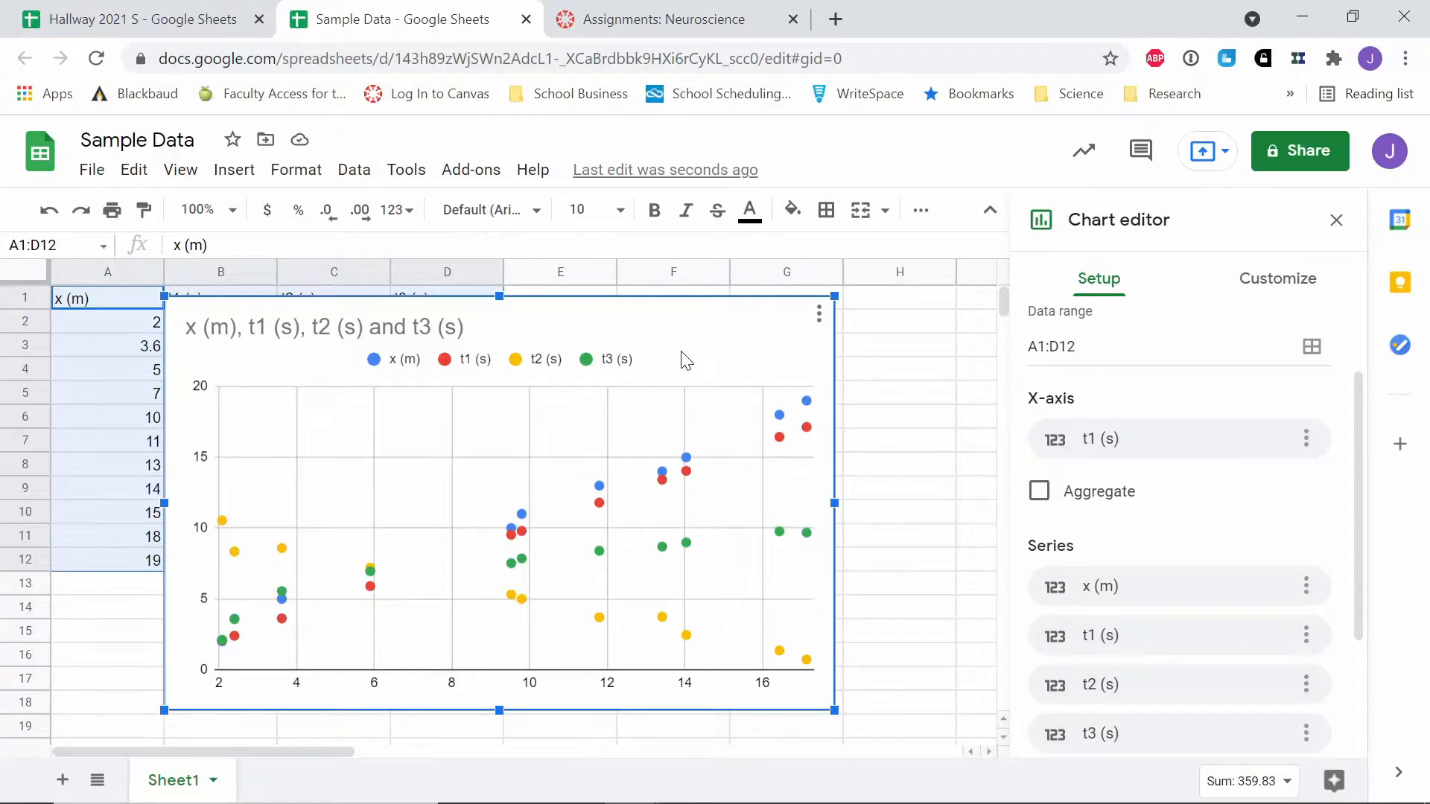
Step: Delete the scatter chart built from A1:D12 from the sheet
left_click(734, 324)
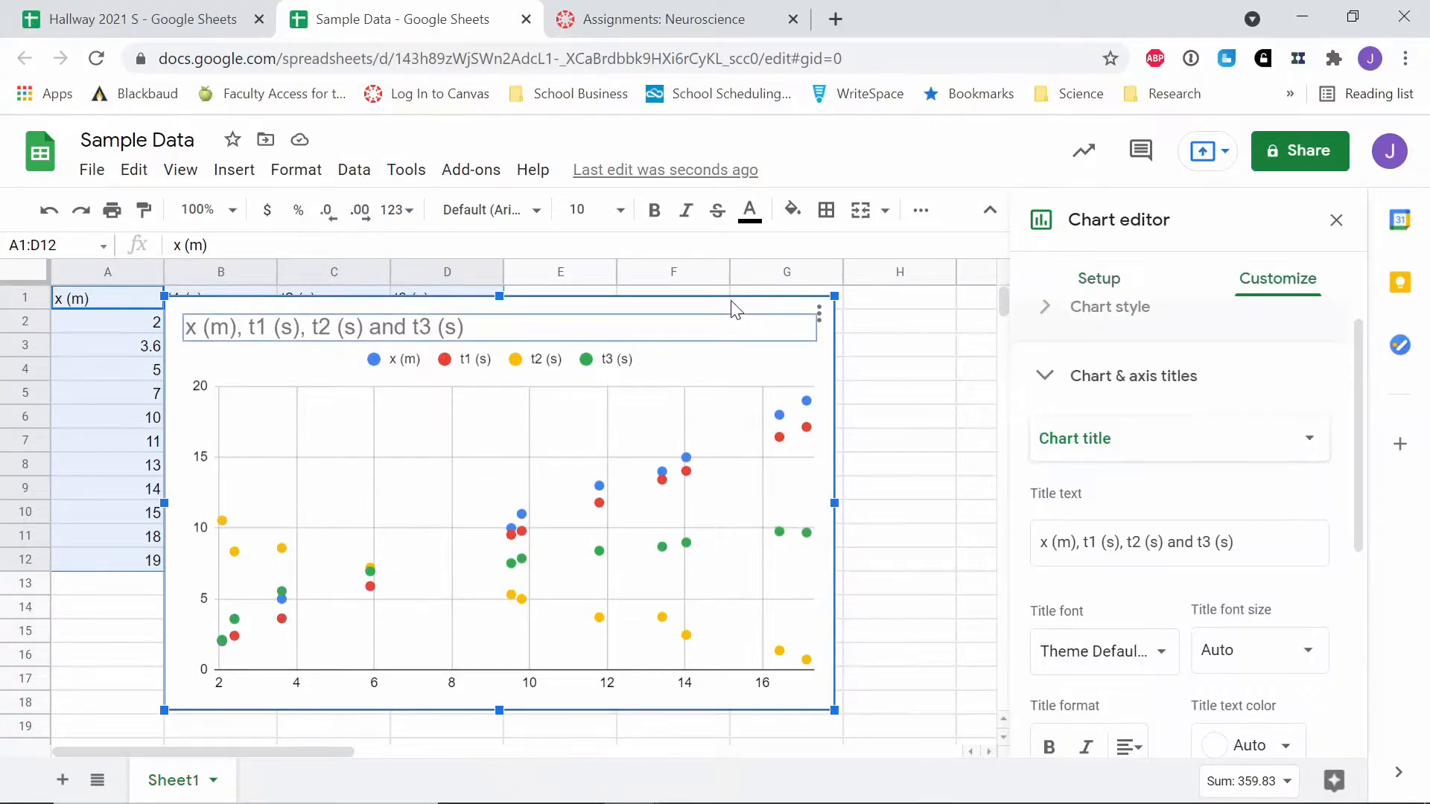
key("Delete")
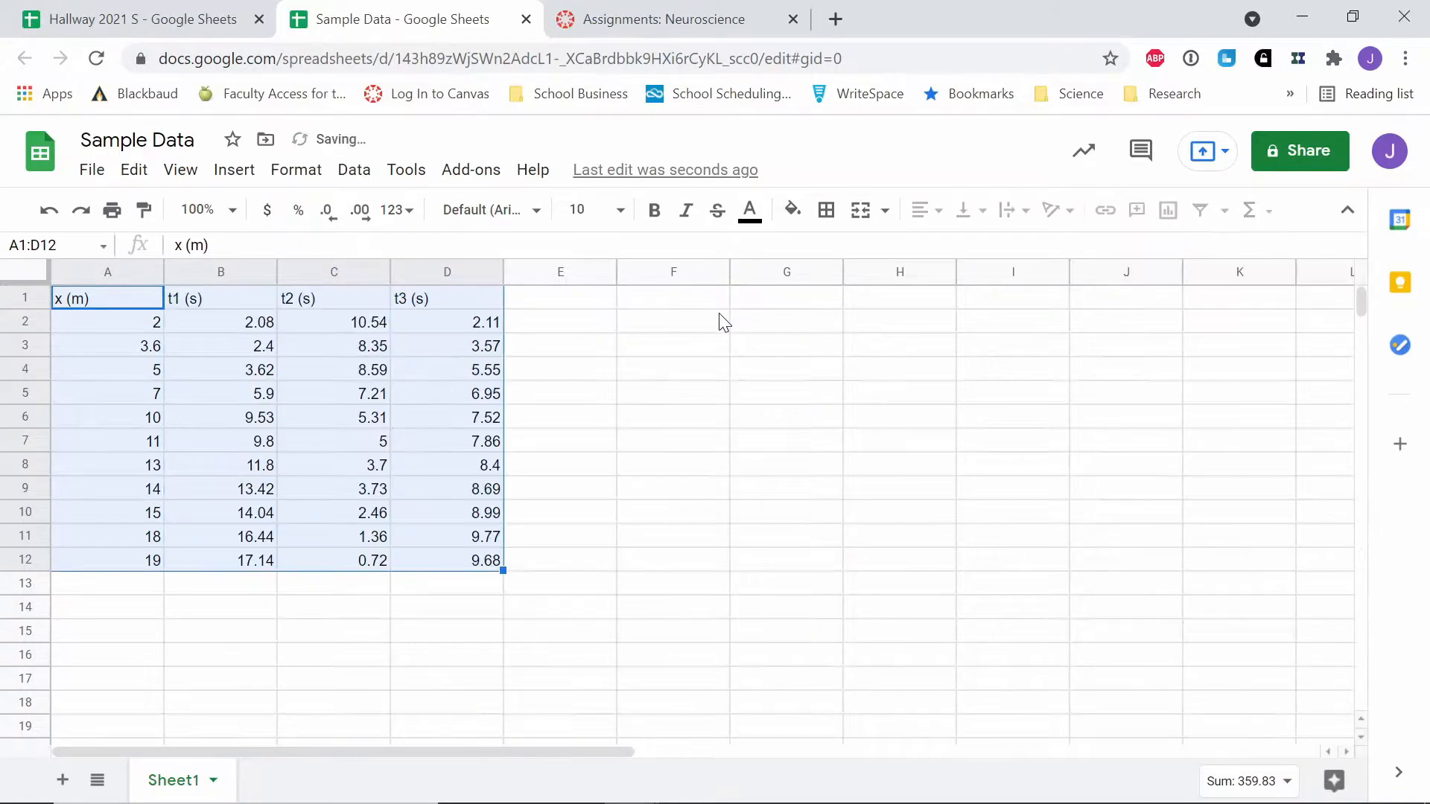
left_click(655, 417)
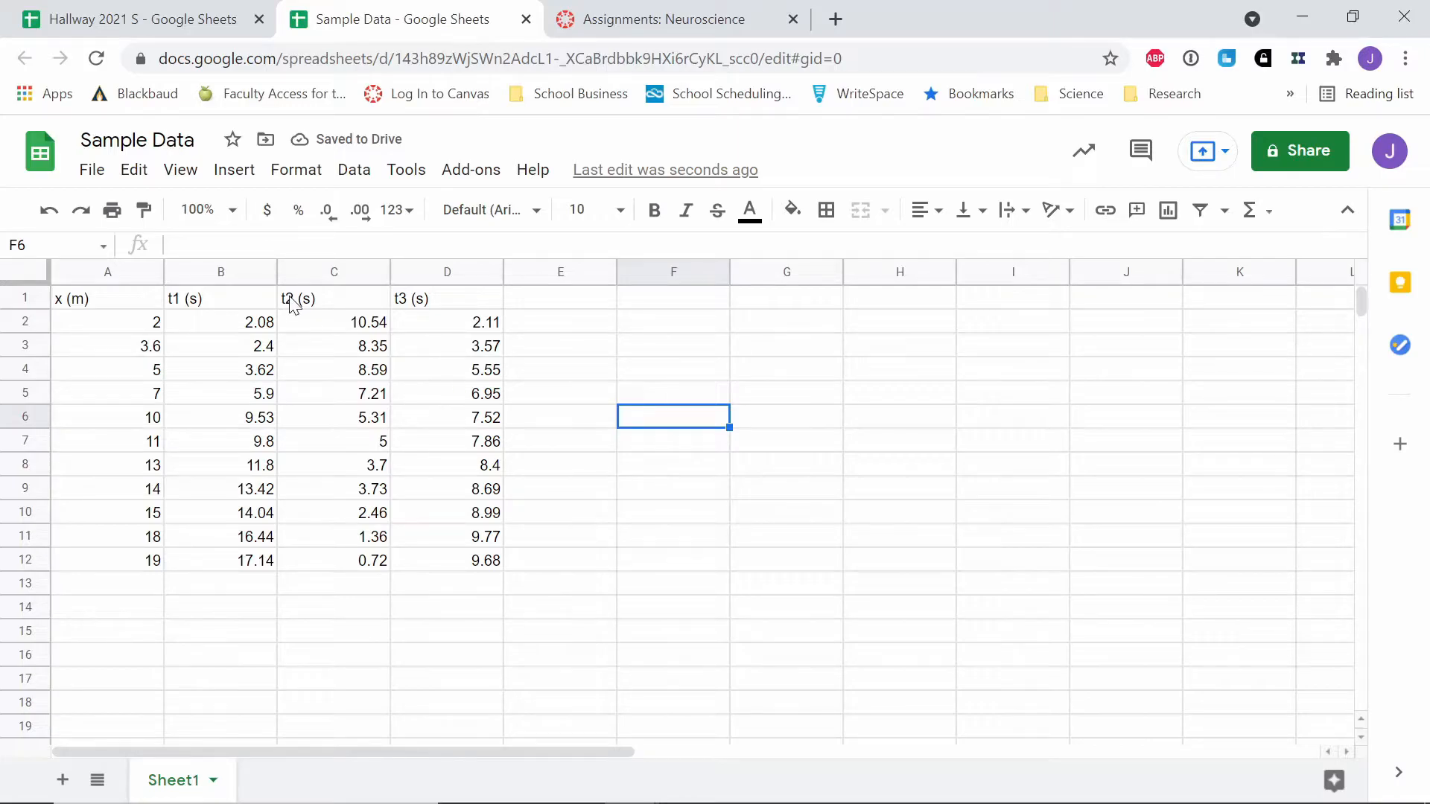
Step: Delete the t2 (s) column from the sheet
left_click(319, 273)
right_click(320, 277)
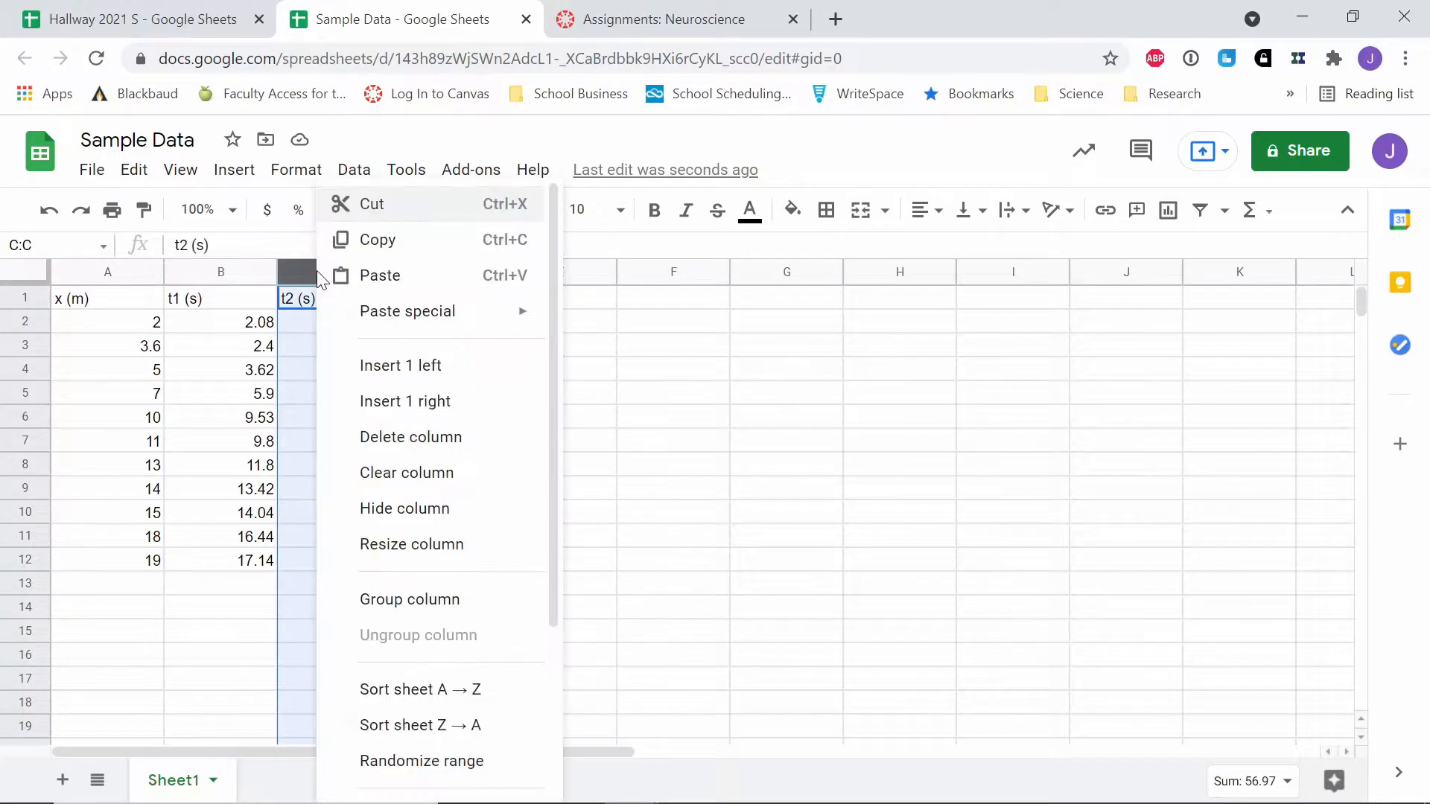
left_click(376, 441)
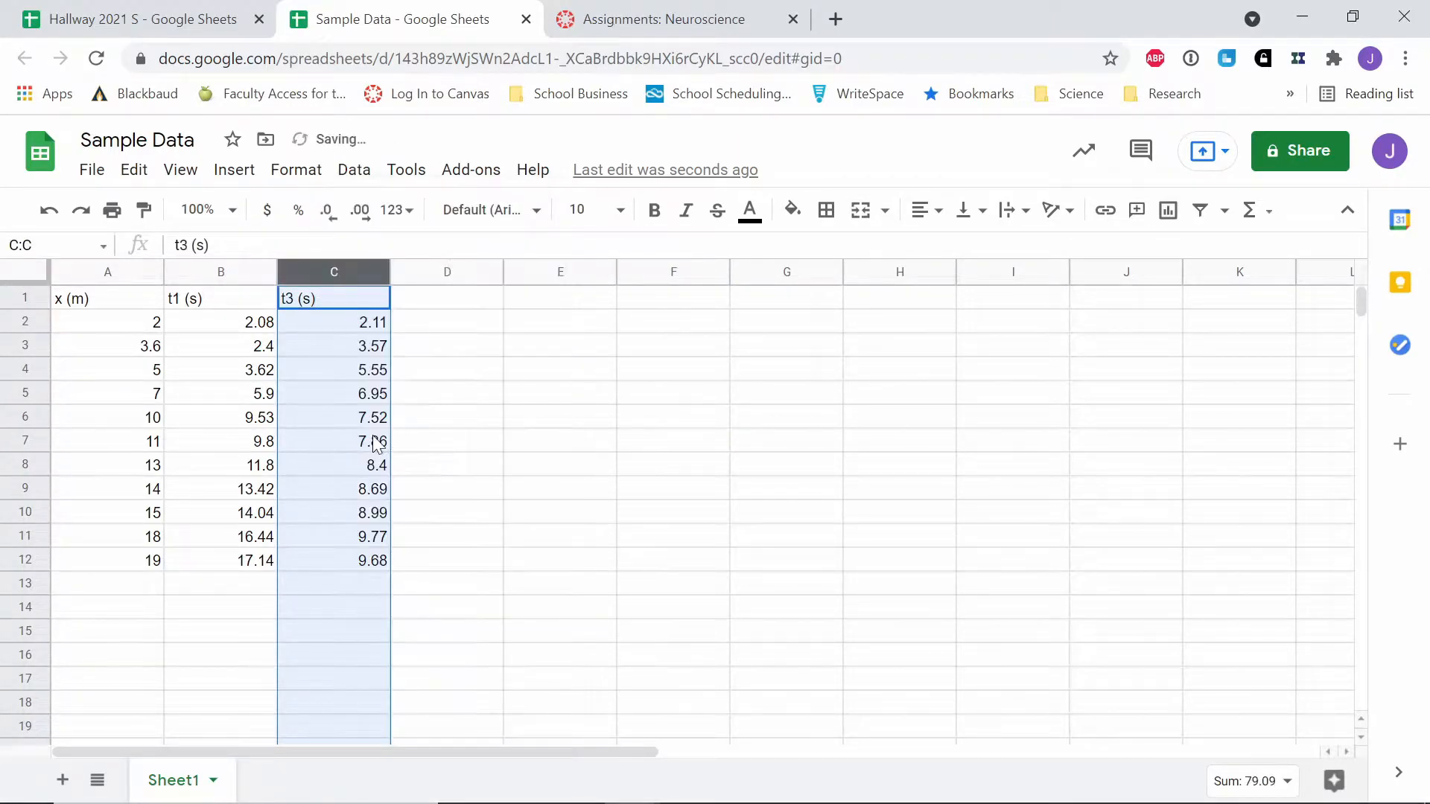
left_click(373, 422)
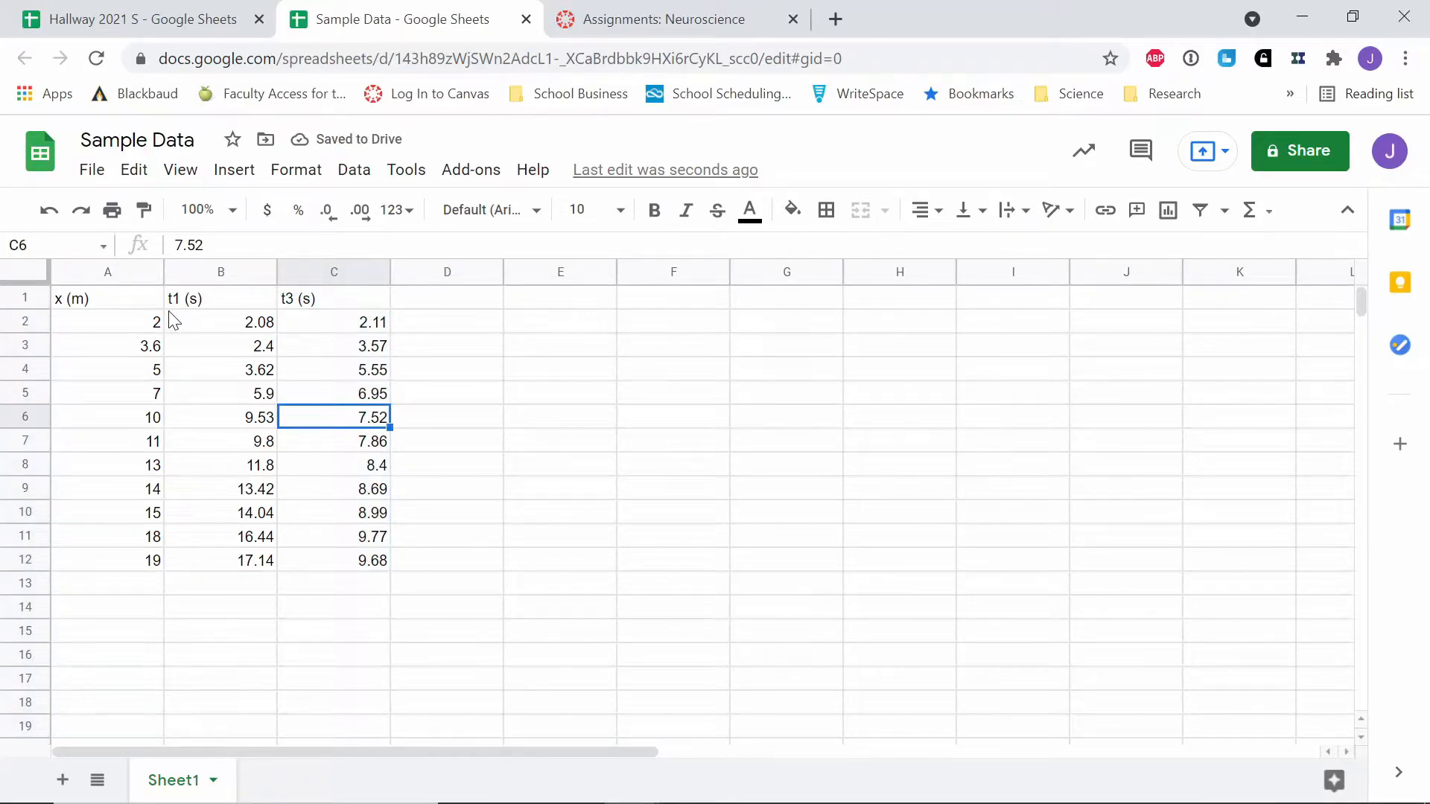
scroll(216, 339, "down", 1)
scroll(249, 350, "up", 1)
left_click_drag(342, 305, 404, 555)
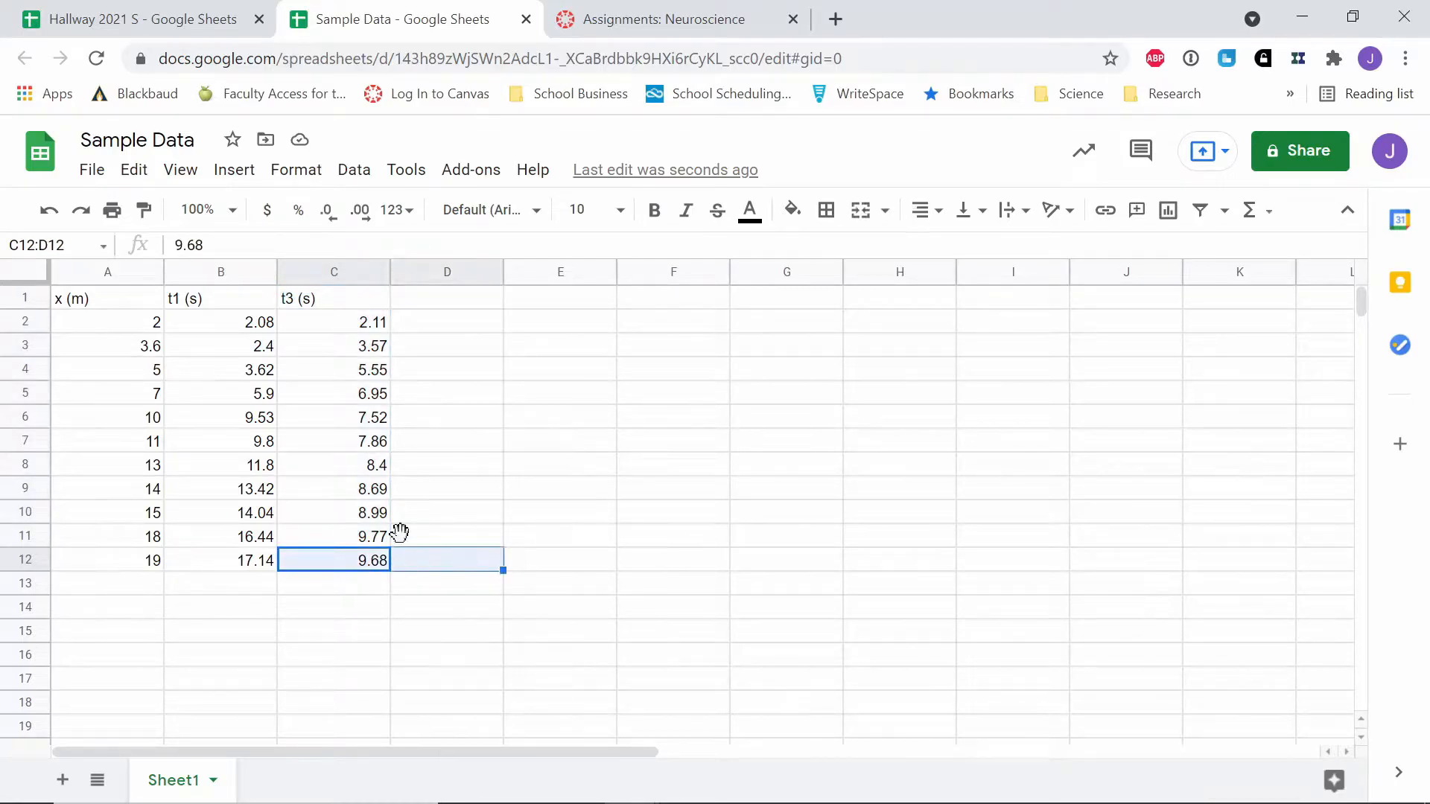
left_click(344, 307)
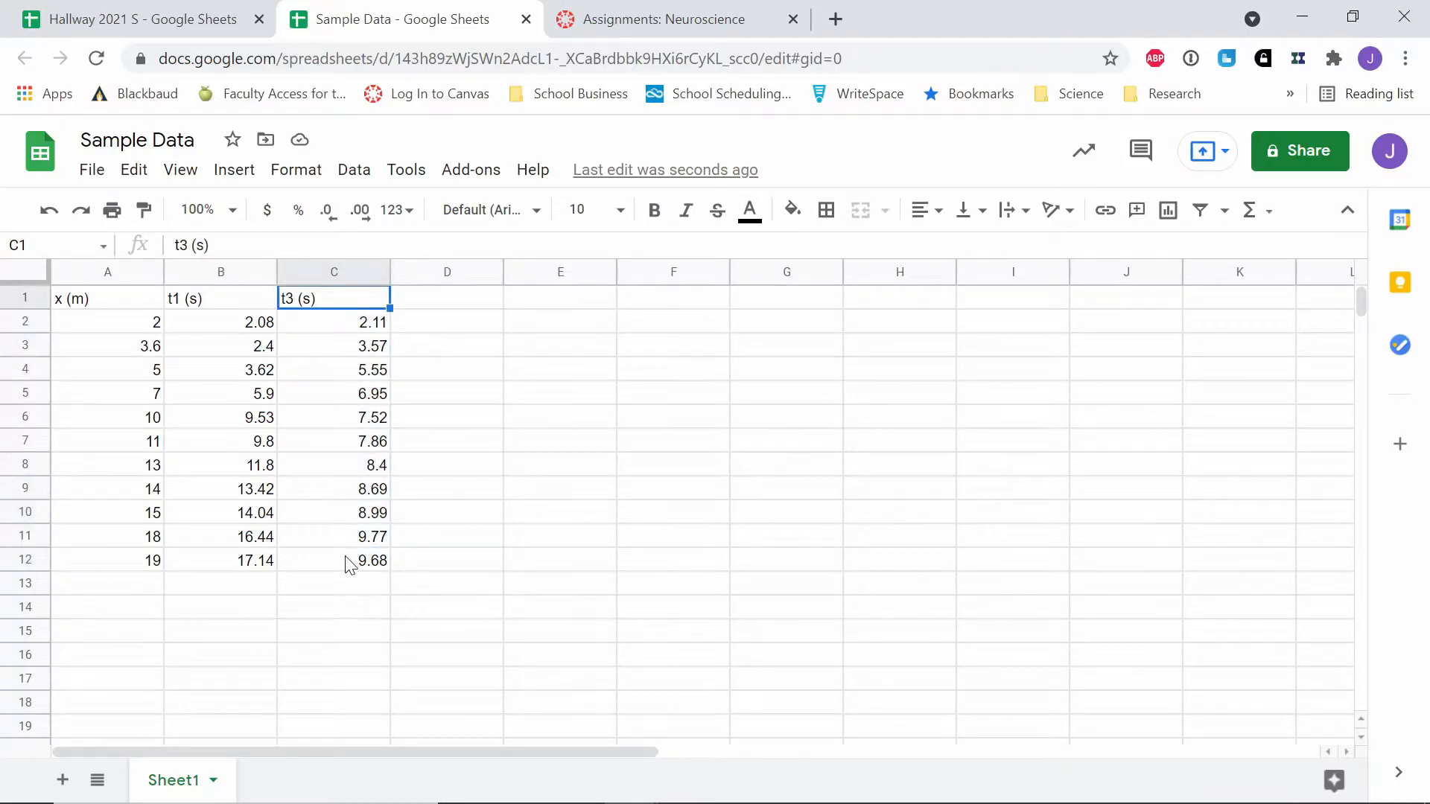
left_click(74, 304)
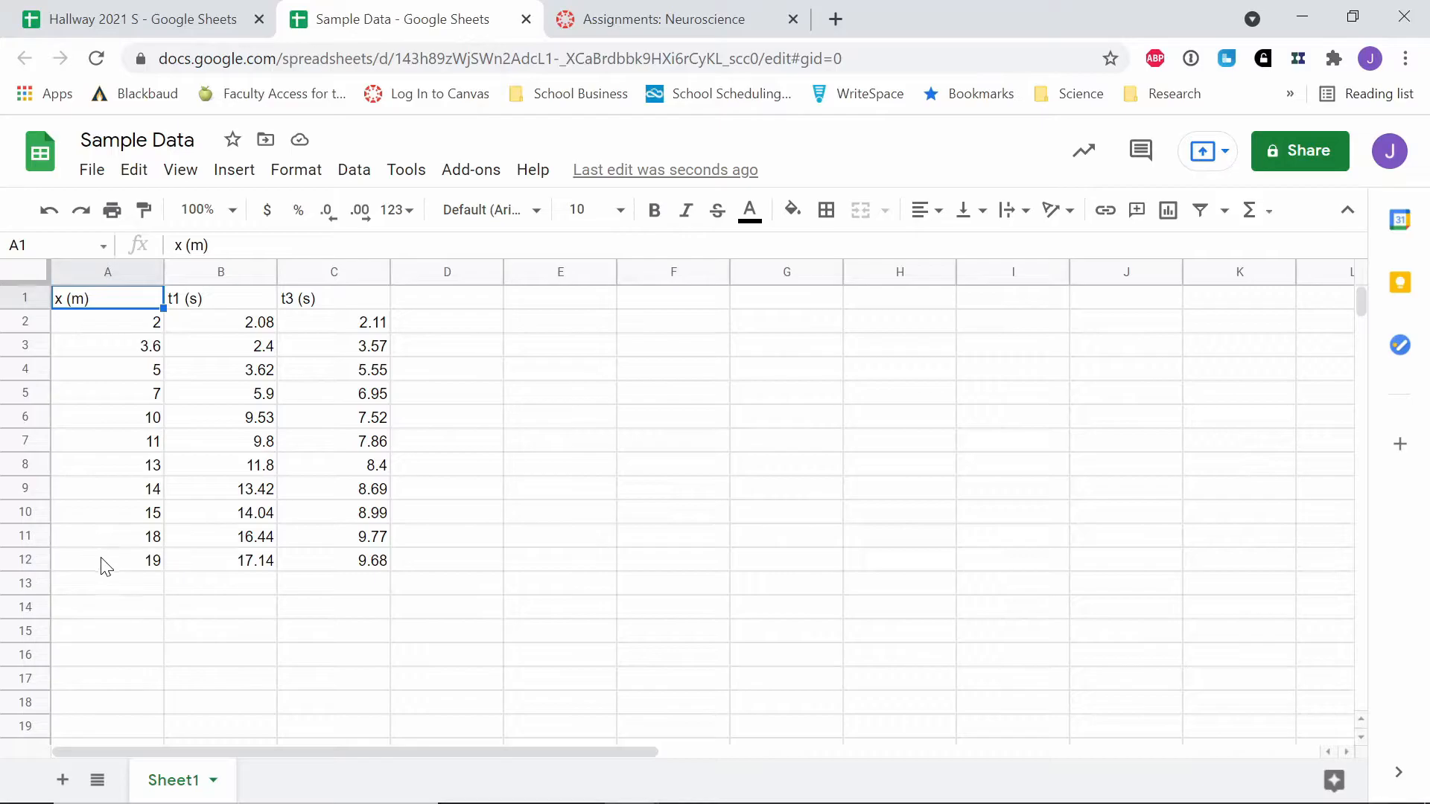
left_click(130, 567, "shift")
key("ctrl+c")
left_click(442, 299)
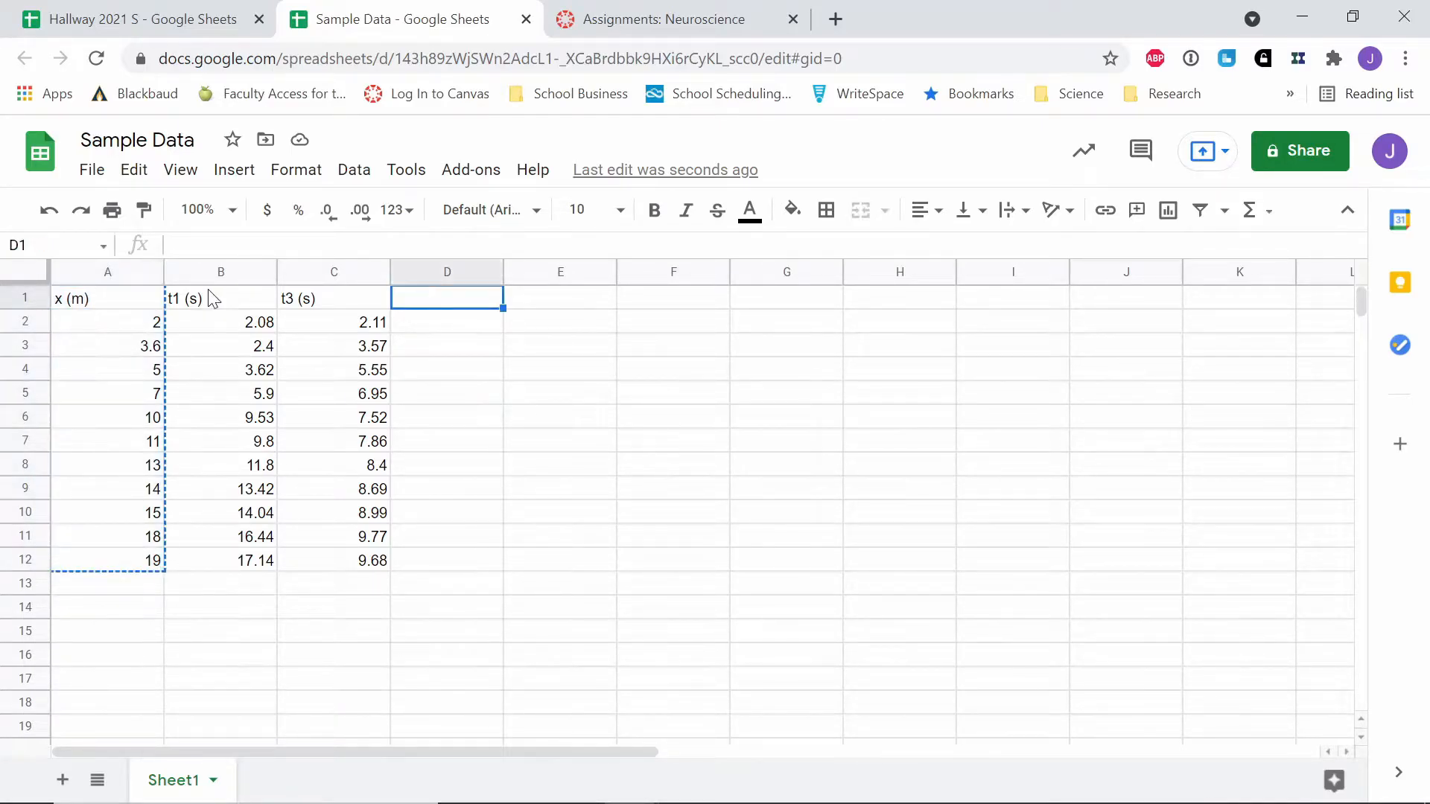
Step: Move the x (m) data from A1:A12 to the empty column after t3 (s), starting at D1
left_click(135, 306)
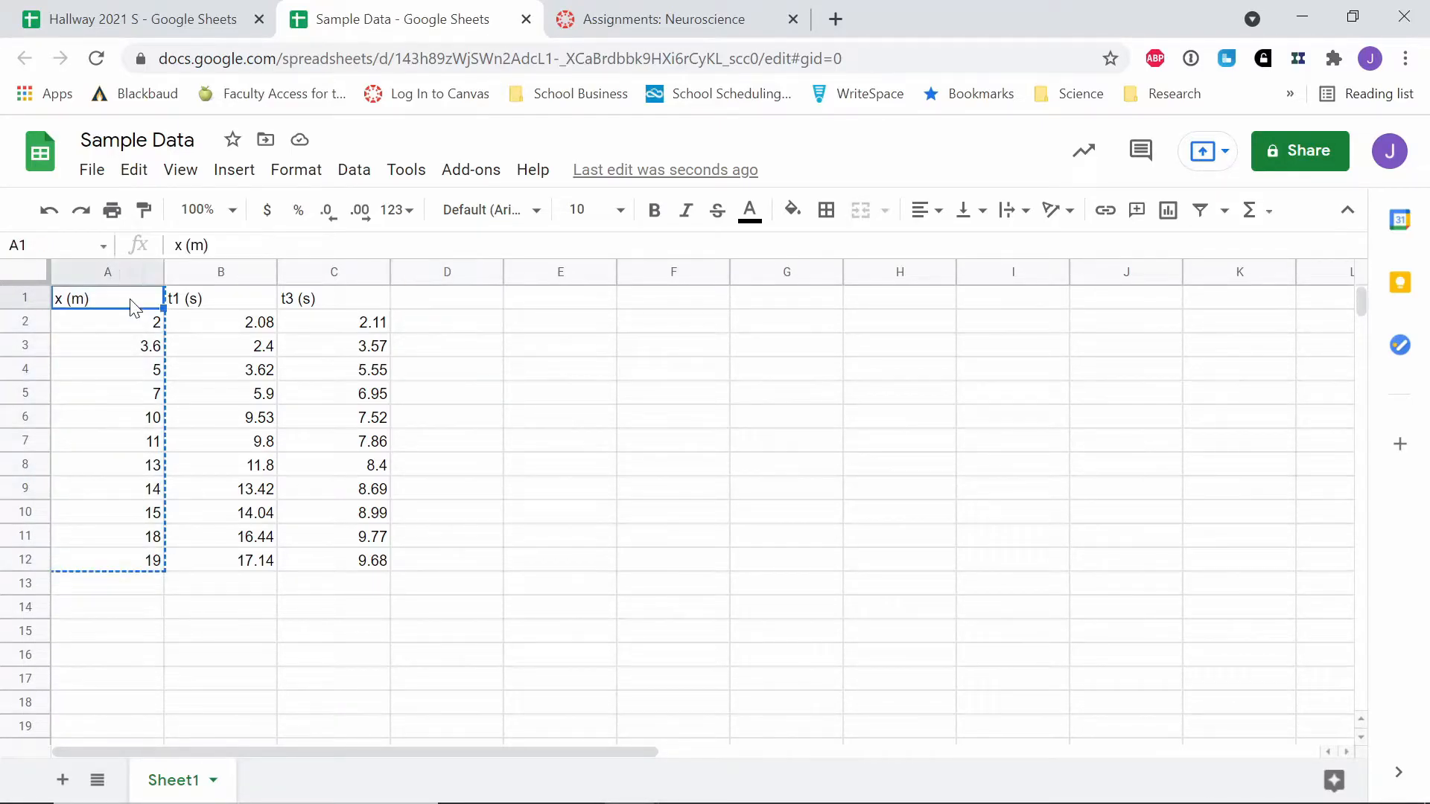
left_click(142, 568, "shift")
right_click(142, 569)
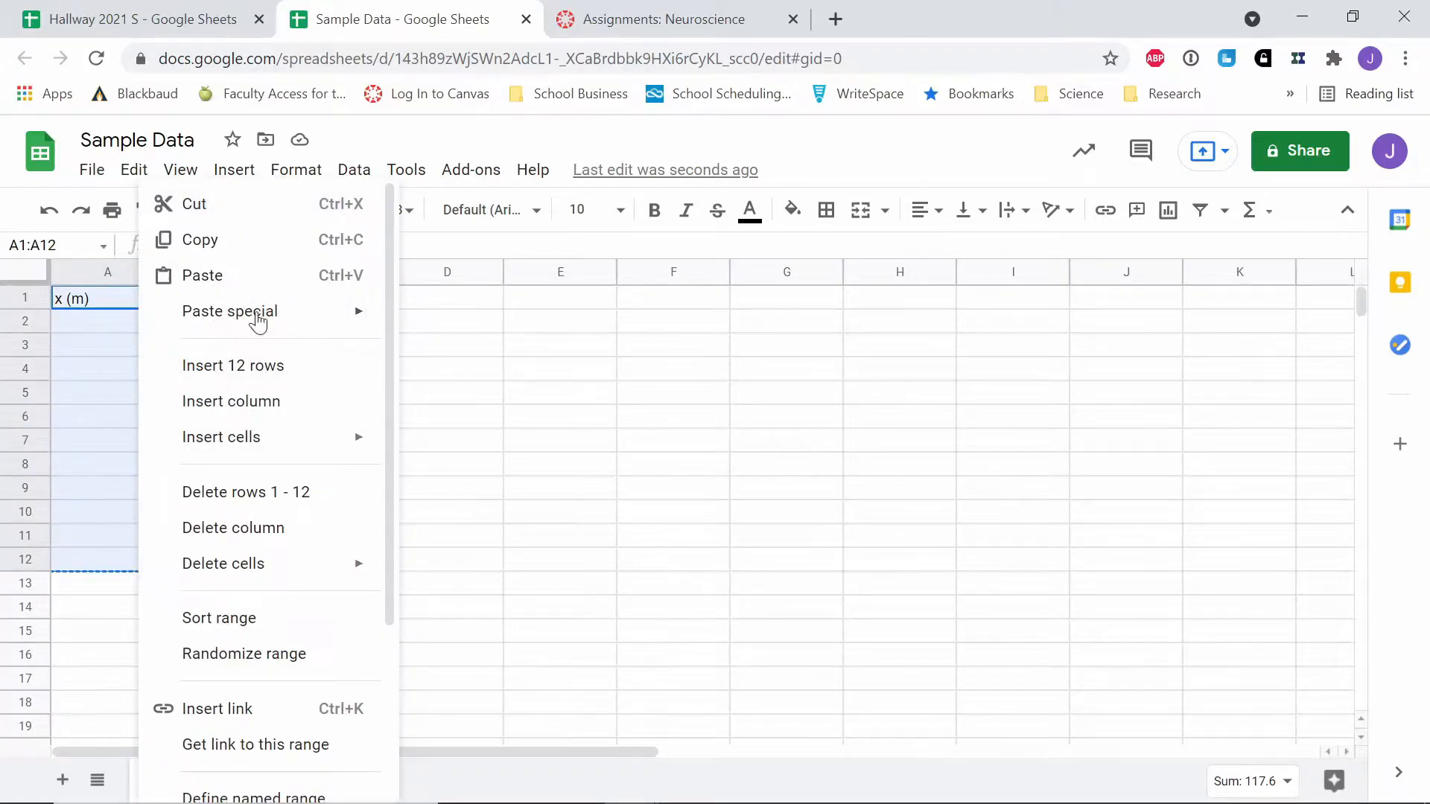
left_click(249, 205)
left_click(421, 304)
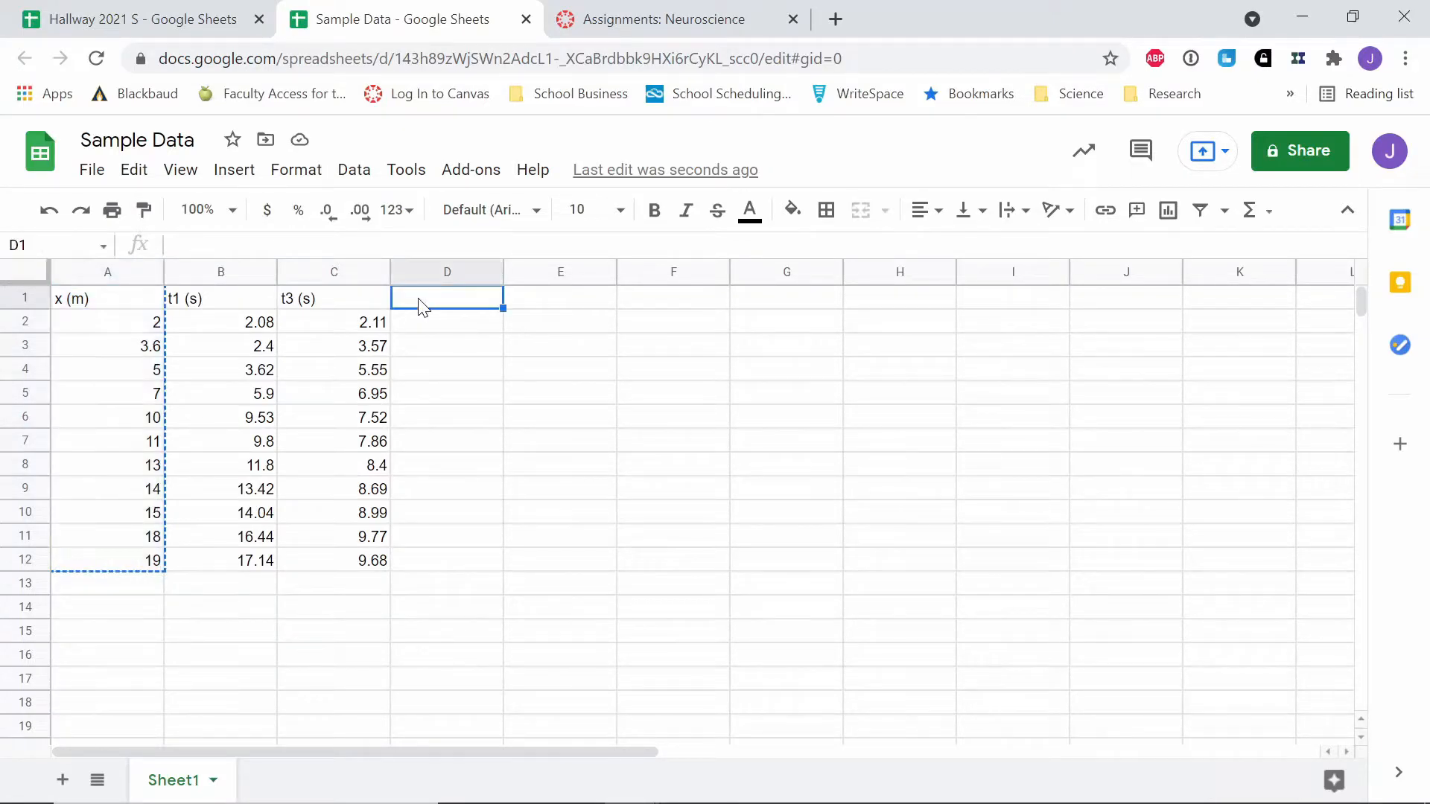
right_click(422, 305)
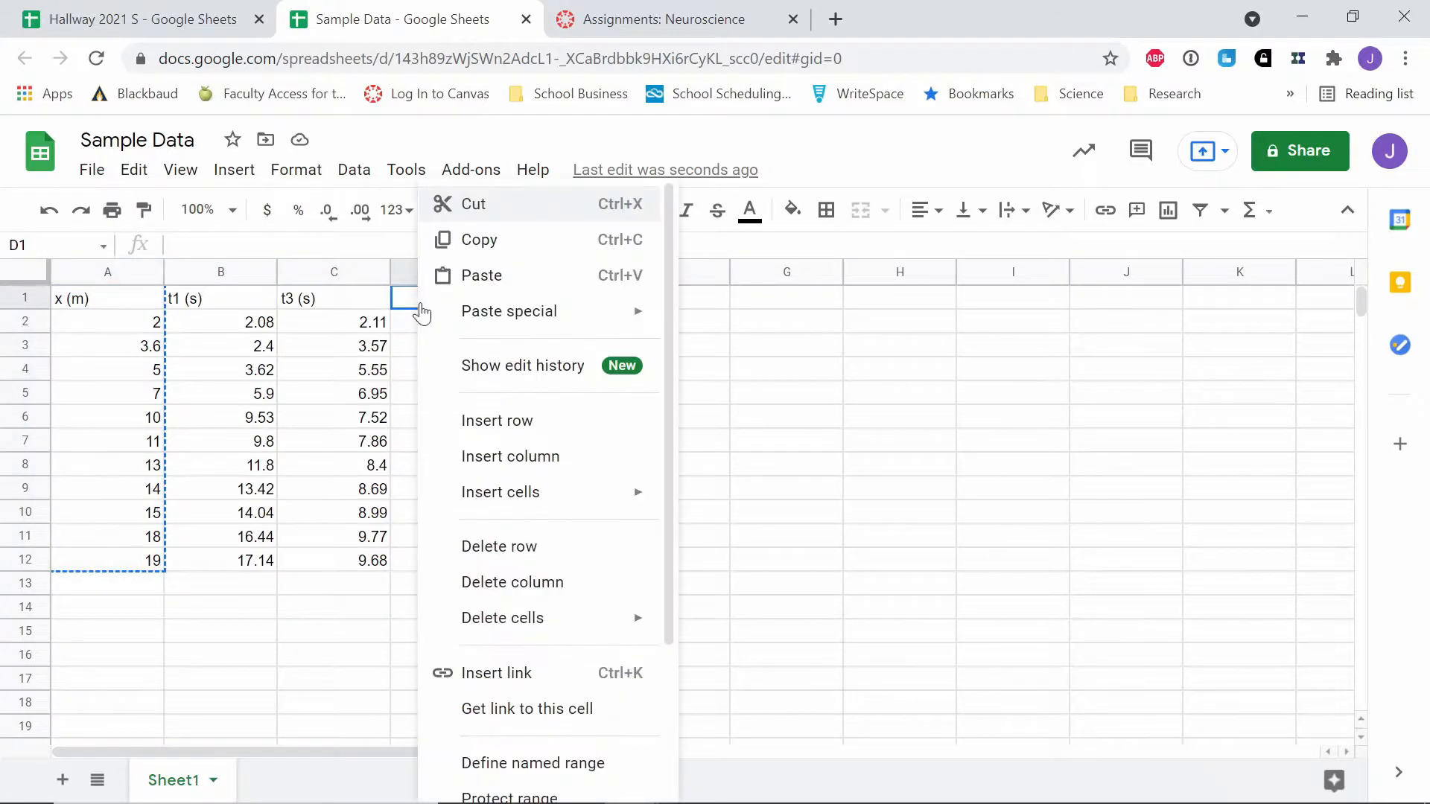
left_click(491, 289)
left_click(426, 417)
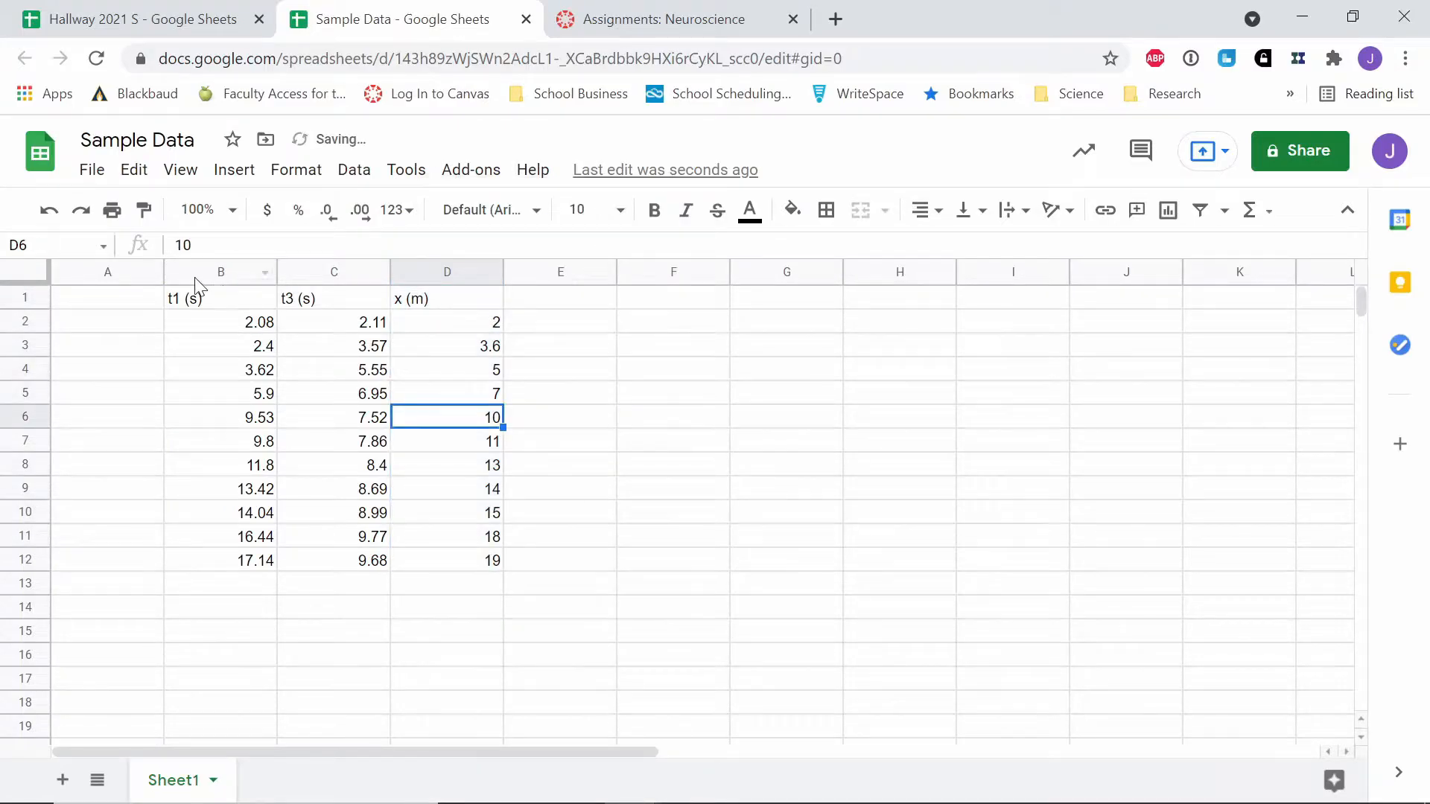
Step: Delete the empty column A in front of the t1 (s) data
left_click(121, 271)
right_click(122, 272)
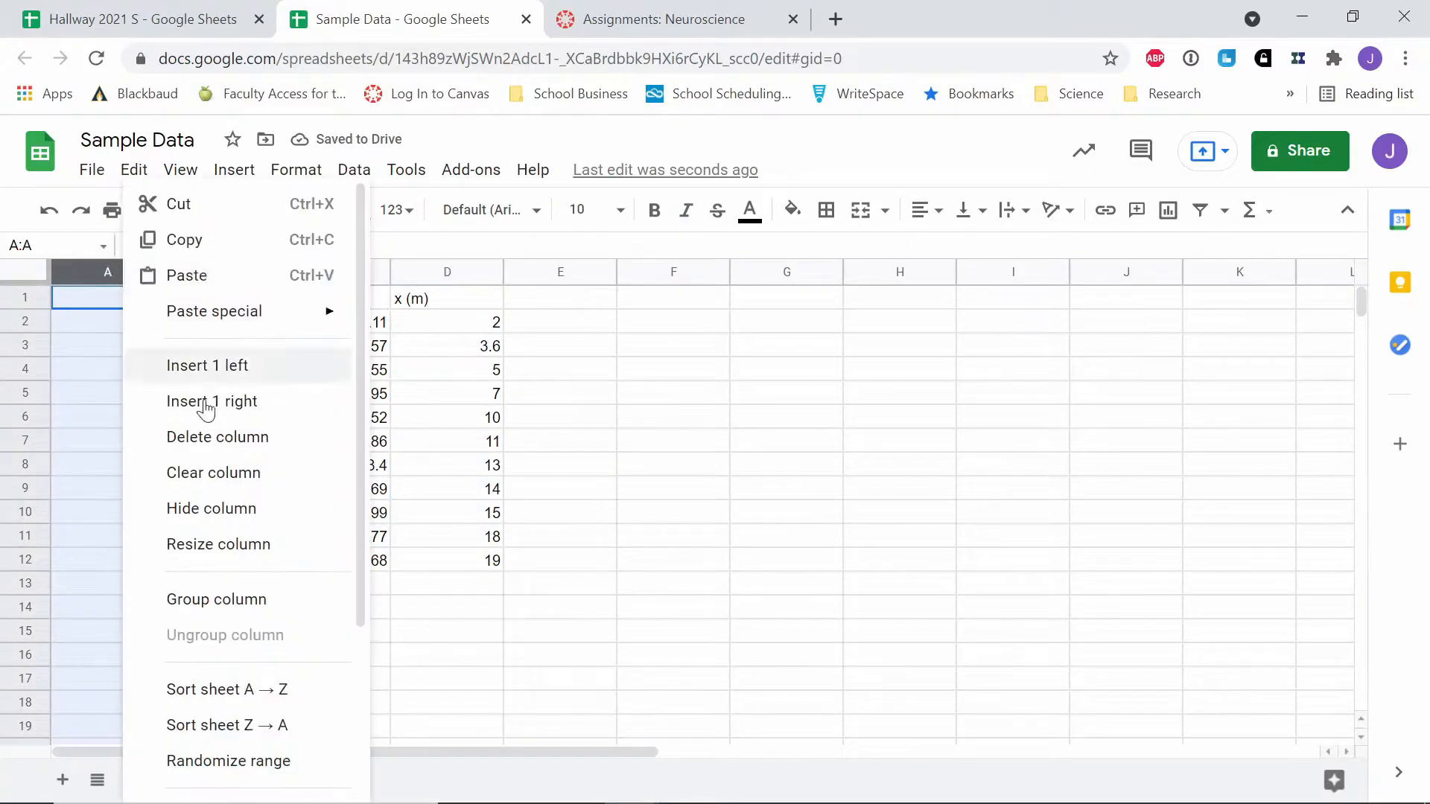
left_click(223, 439)
left_click(270, 418)
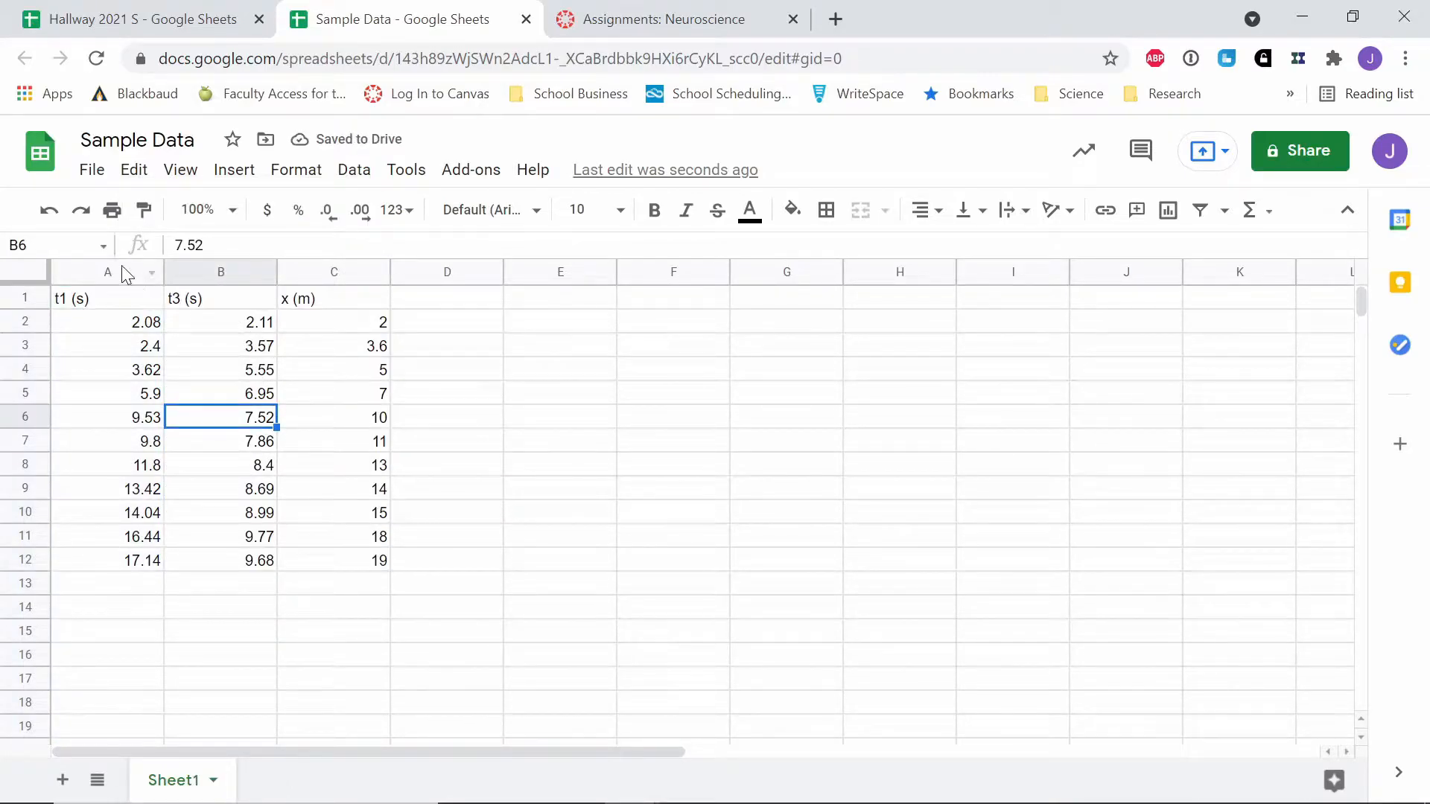
Step: Insert a chart from only the t1 (s) and x (m) columns and delete it from the sheet
left_click(124, 272)
left_click(344, 287, "shift")
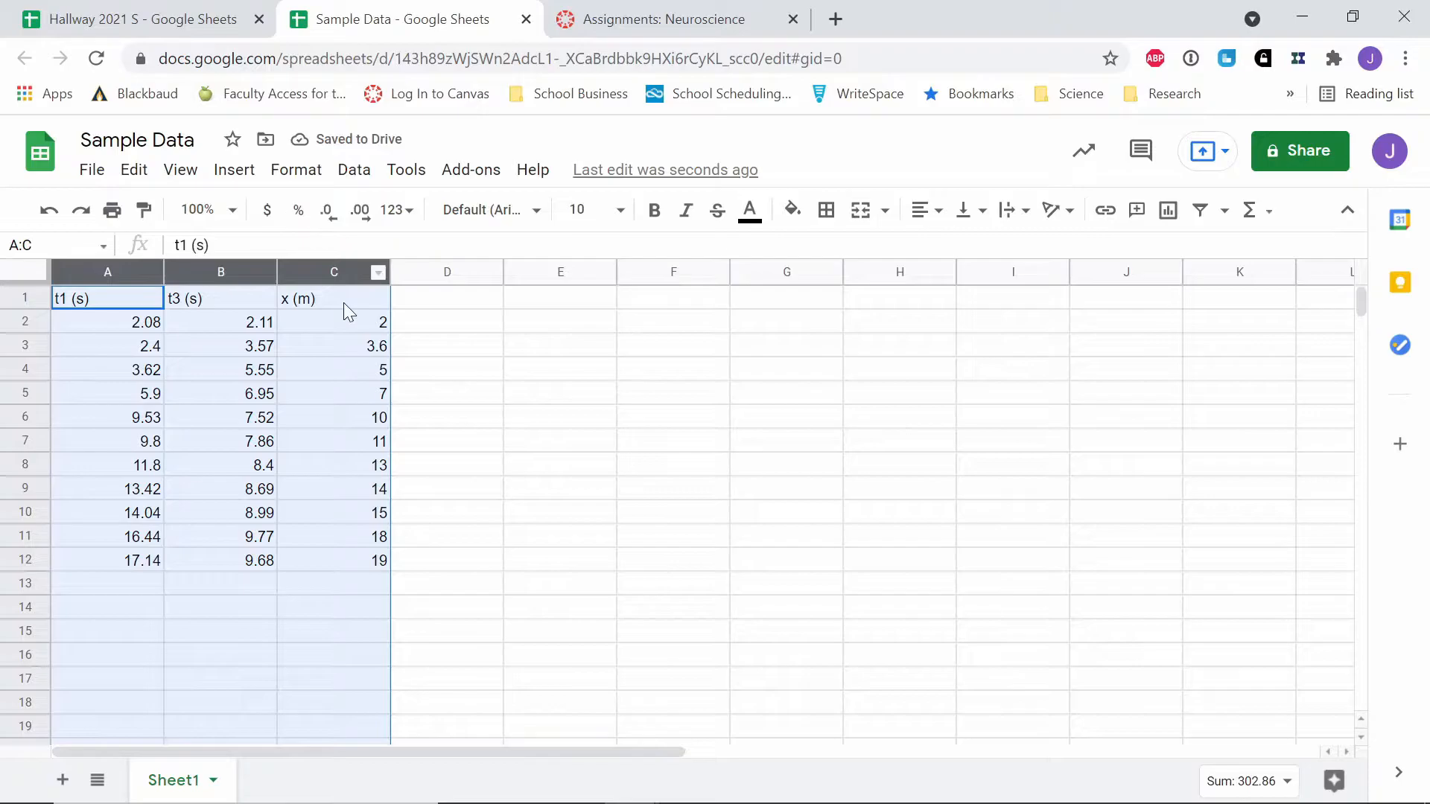
left_click(342, 302)
left_click(111, 276)
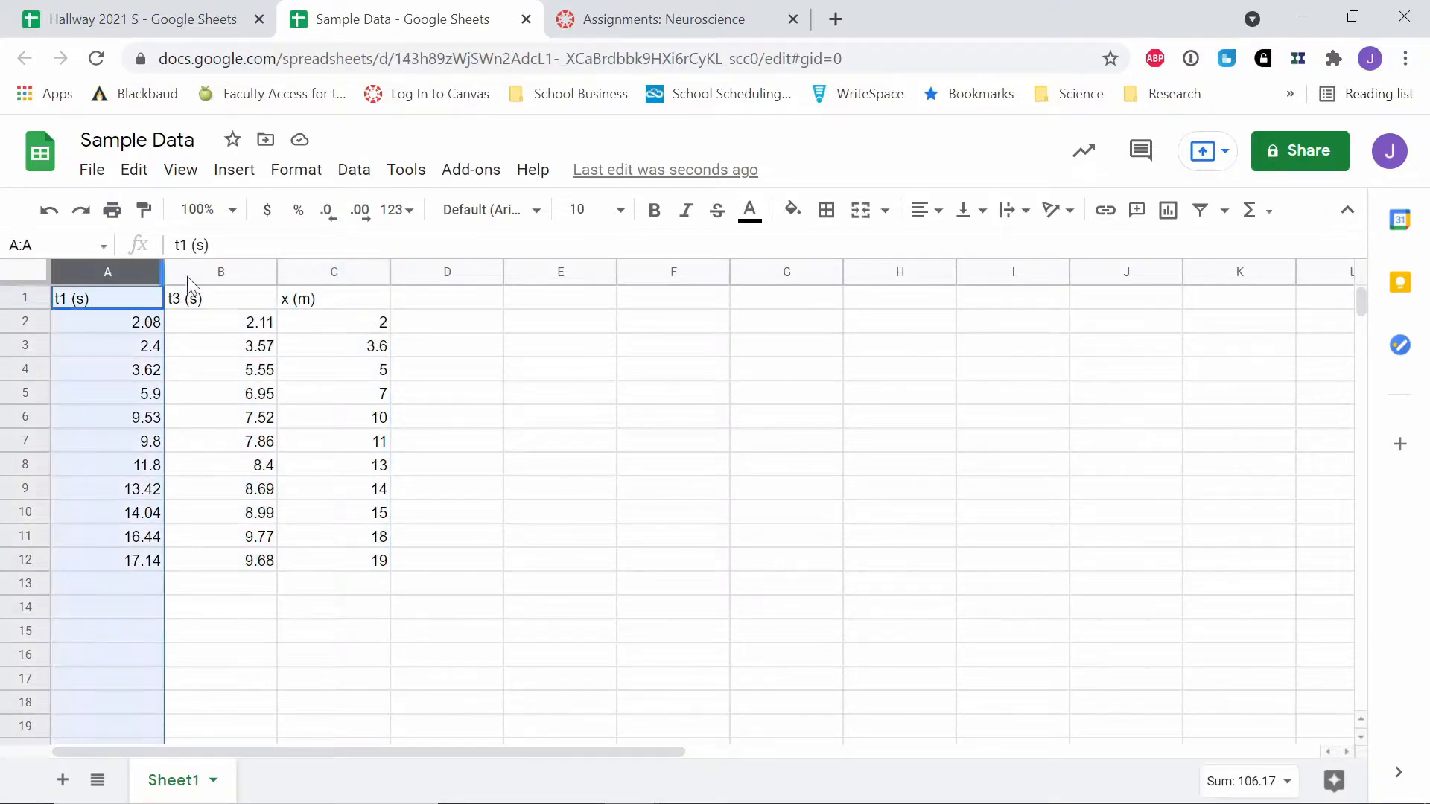
left_click(329, 275, "ctrl")
left_click(234, 169)
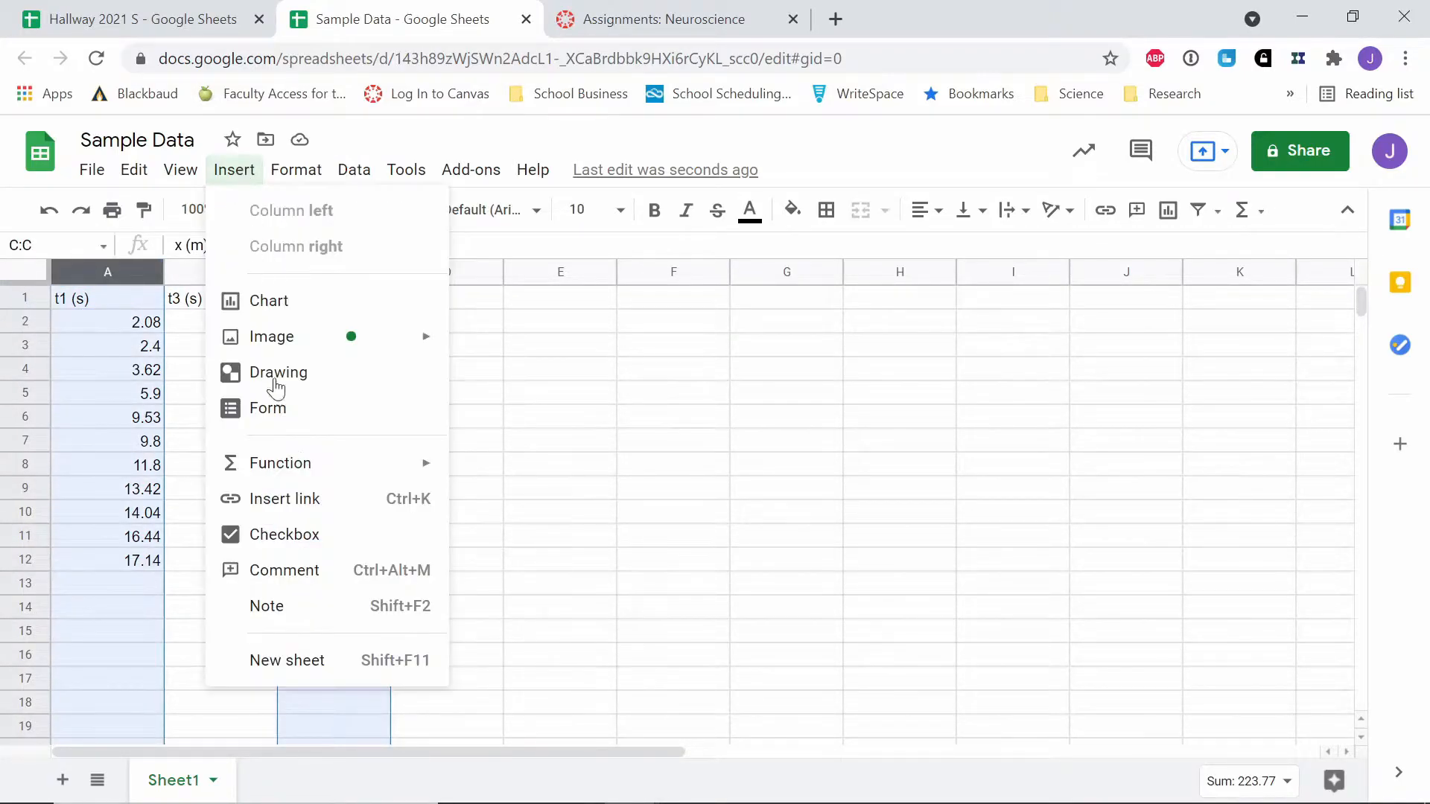
left_click(266, 300)
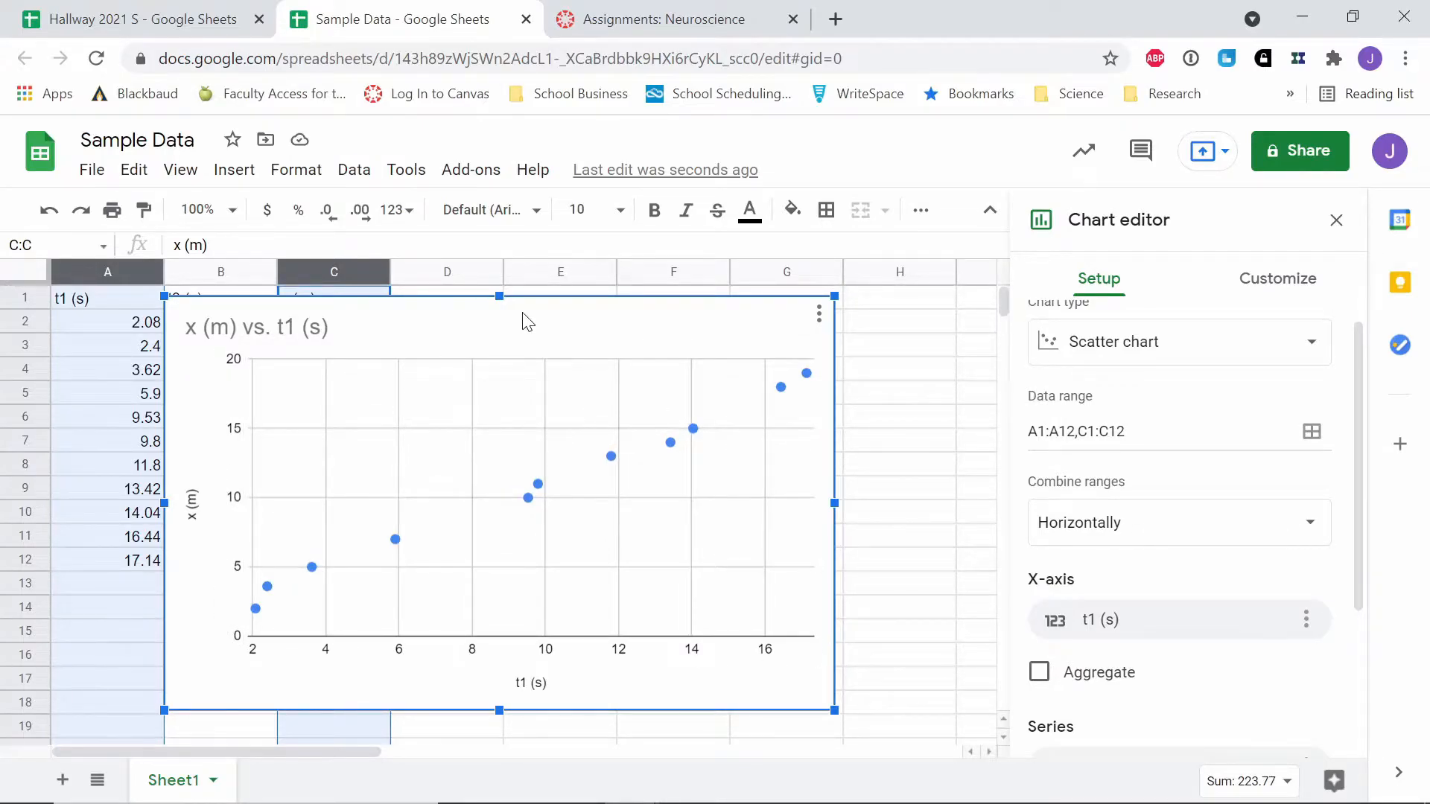
key("Delete")
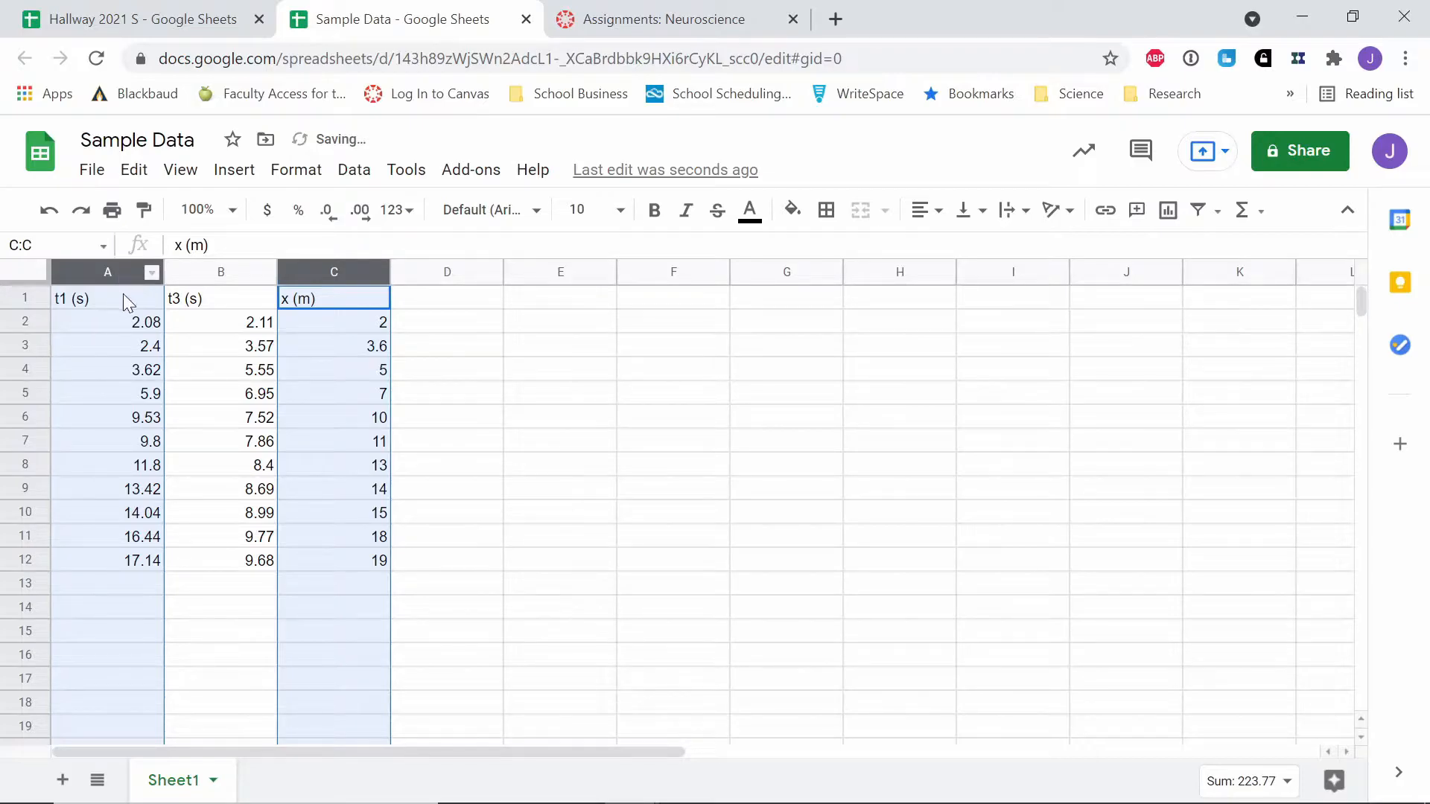
Step: Insert a chart from the full data set in A1:C12 and delete it from the sheet
left_click(123, 296)
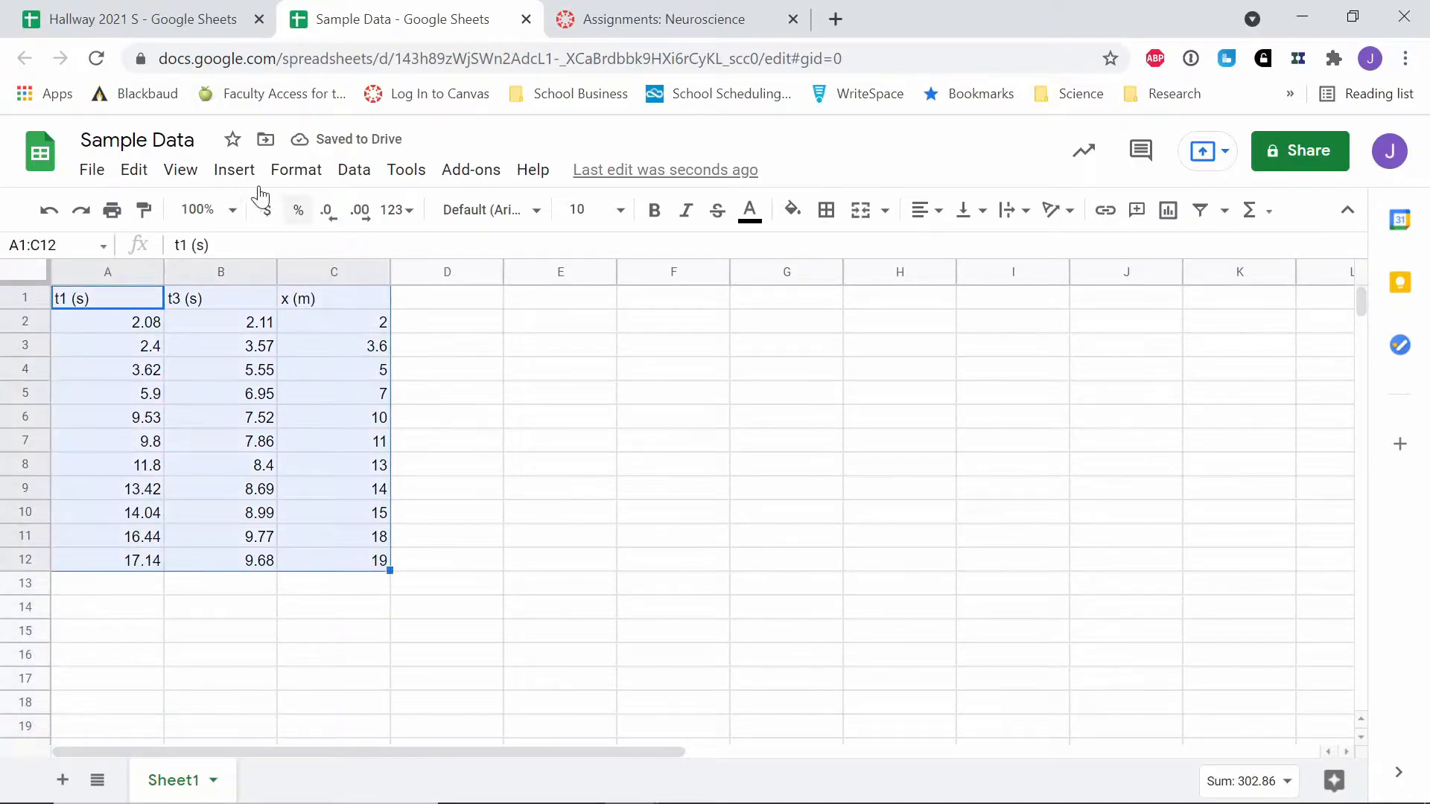
left_click(234, 169)
left_click(326, 477)
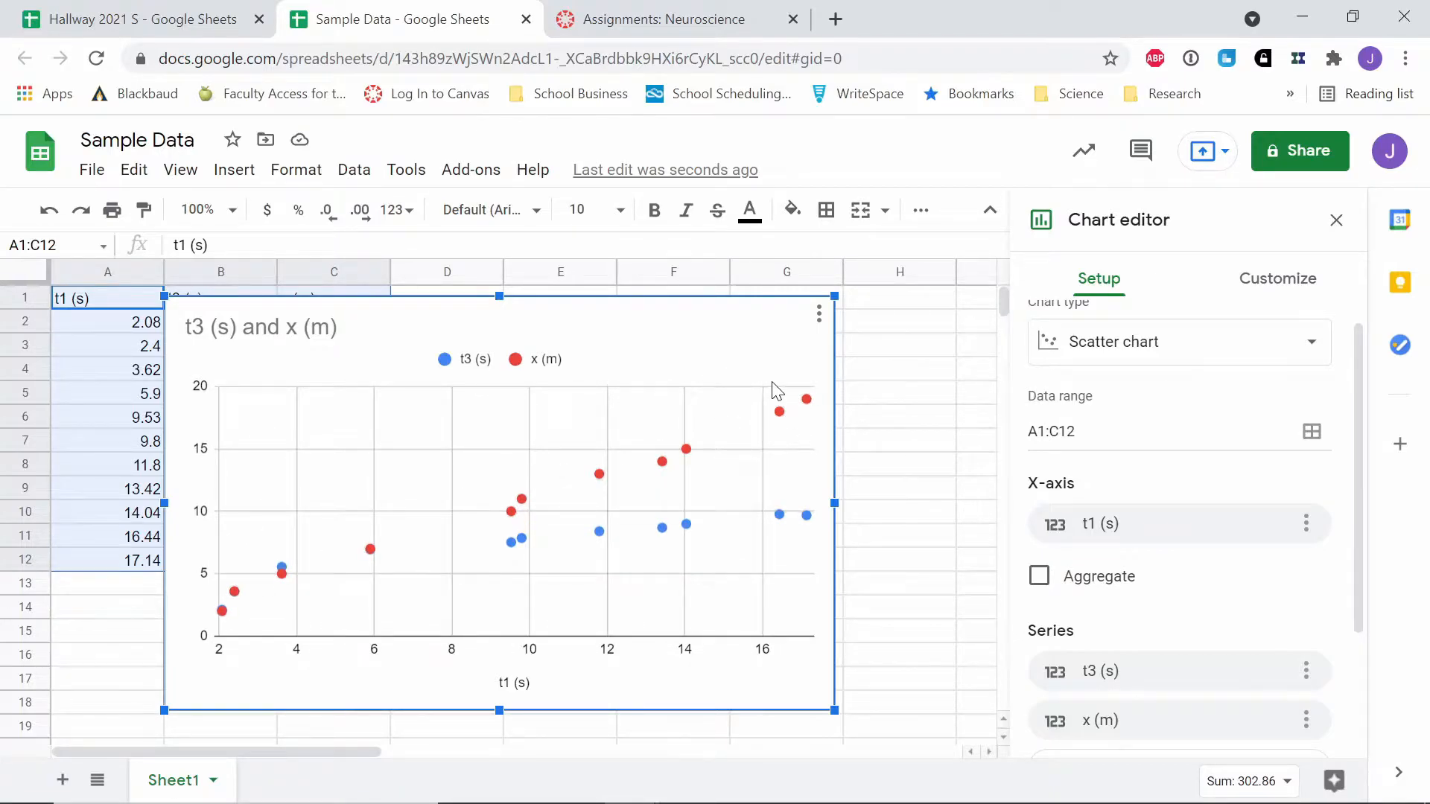
key("Delete")
Step: Move the t3 (s) values from B2:B12 to directly below the t1 (s) values, starting at A13
scroll(409, 495, "down", 1)
scroll(402, 478, "up", 1)
left_click(248, 324)
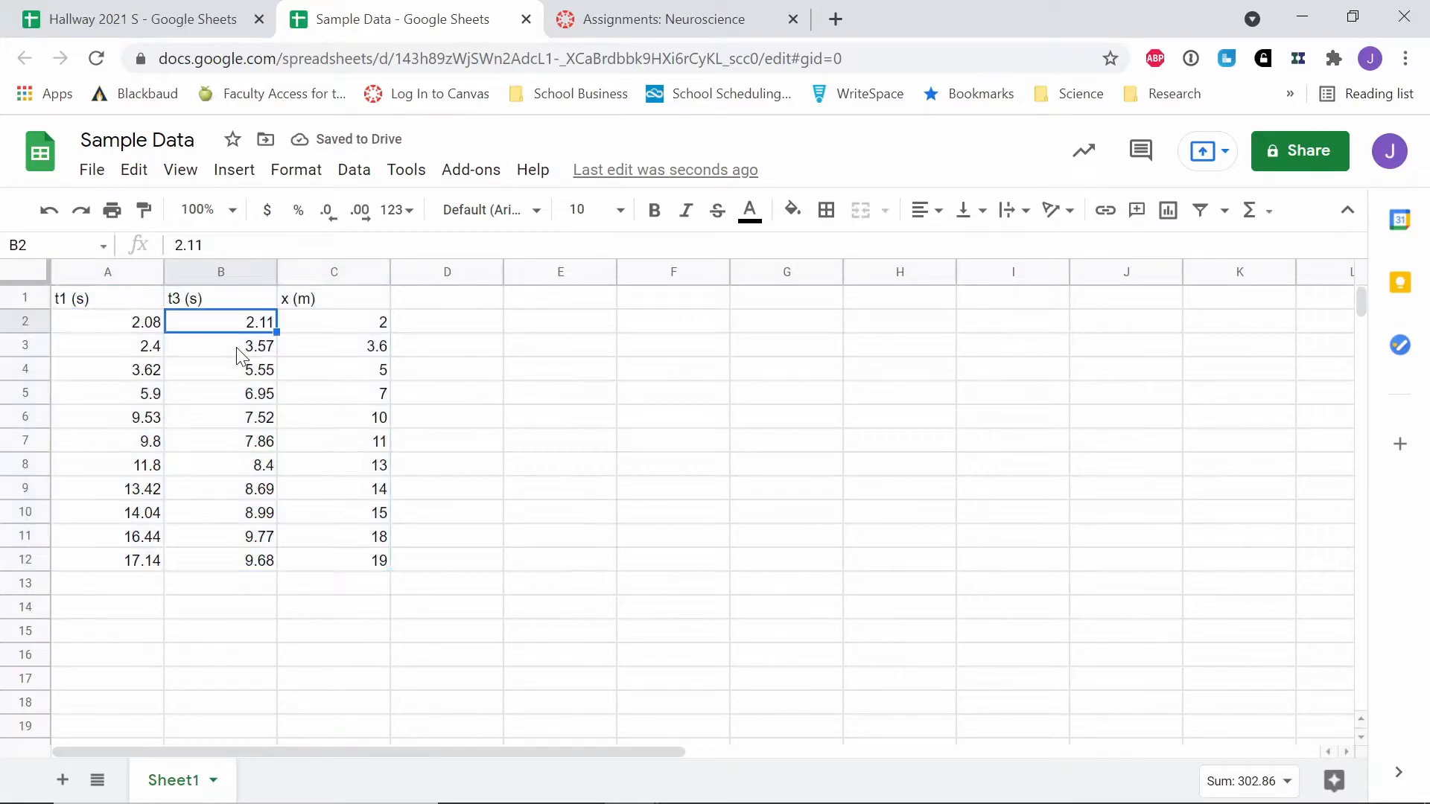
left_click(265, 566, "shift")
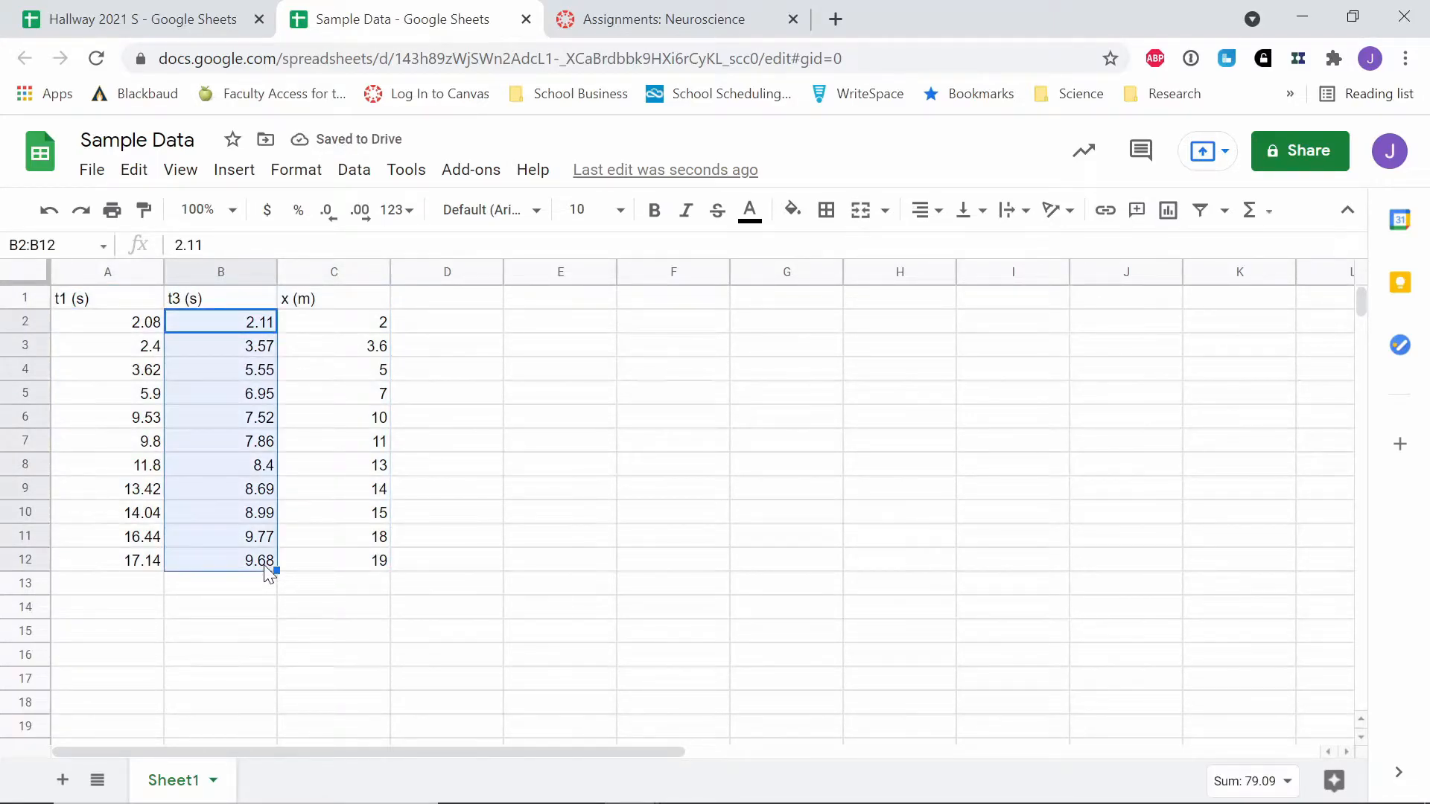
key("ctrl+c")
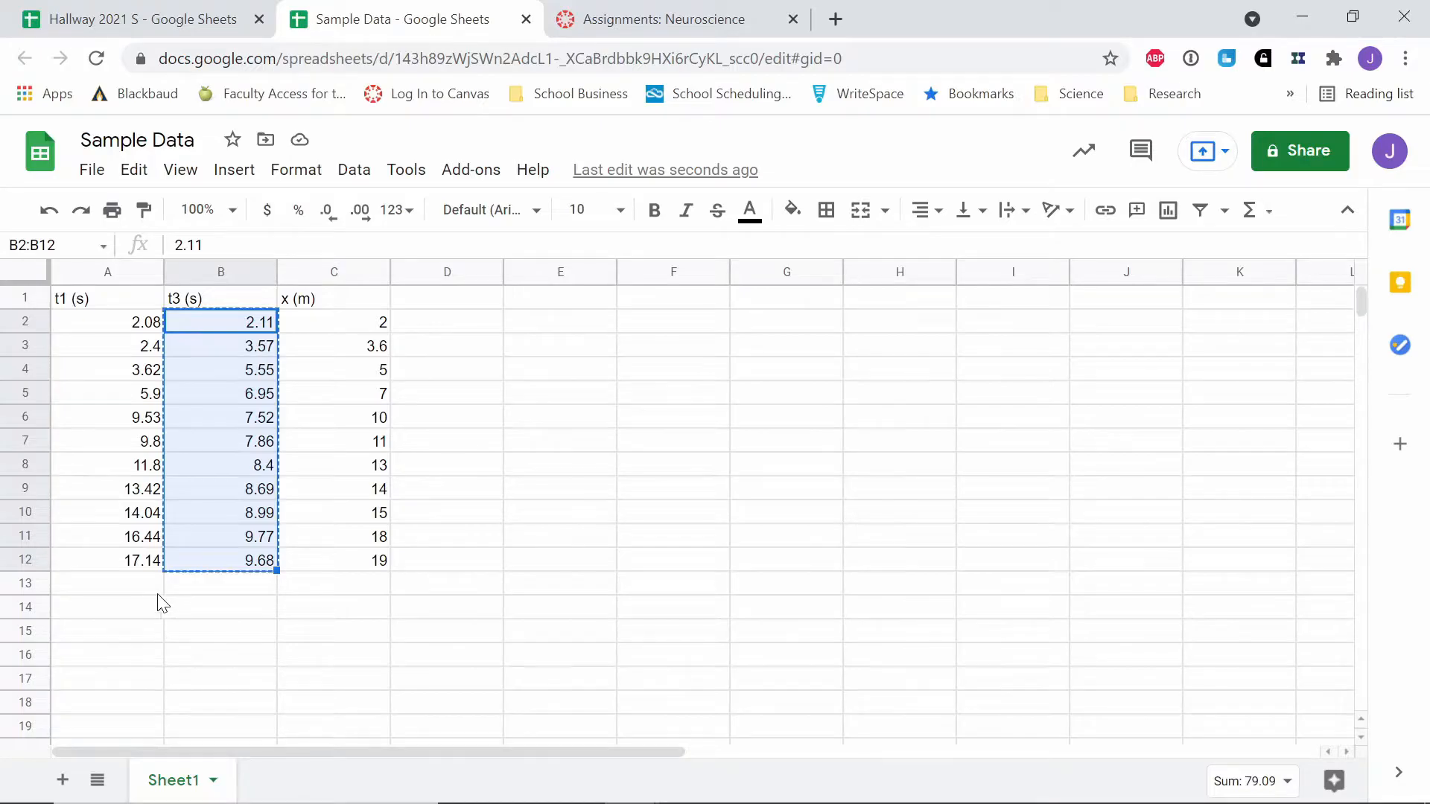
right_click(201, 533)
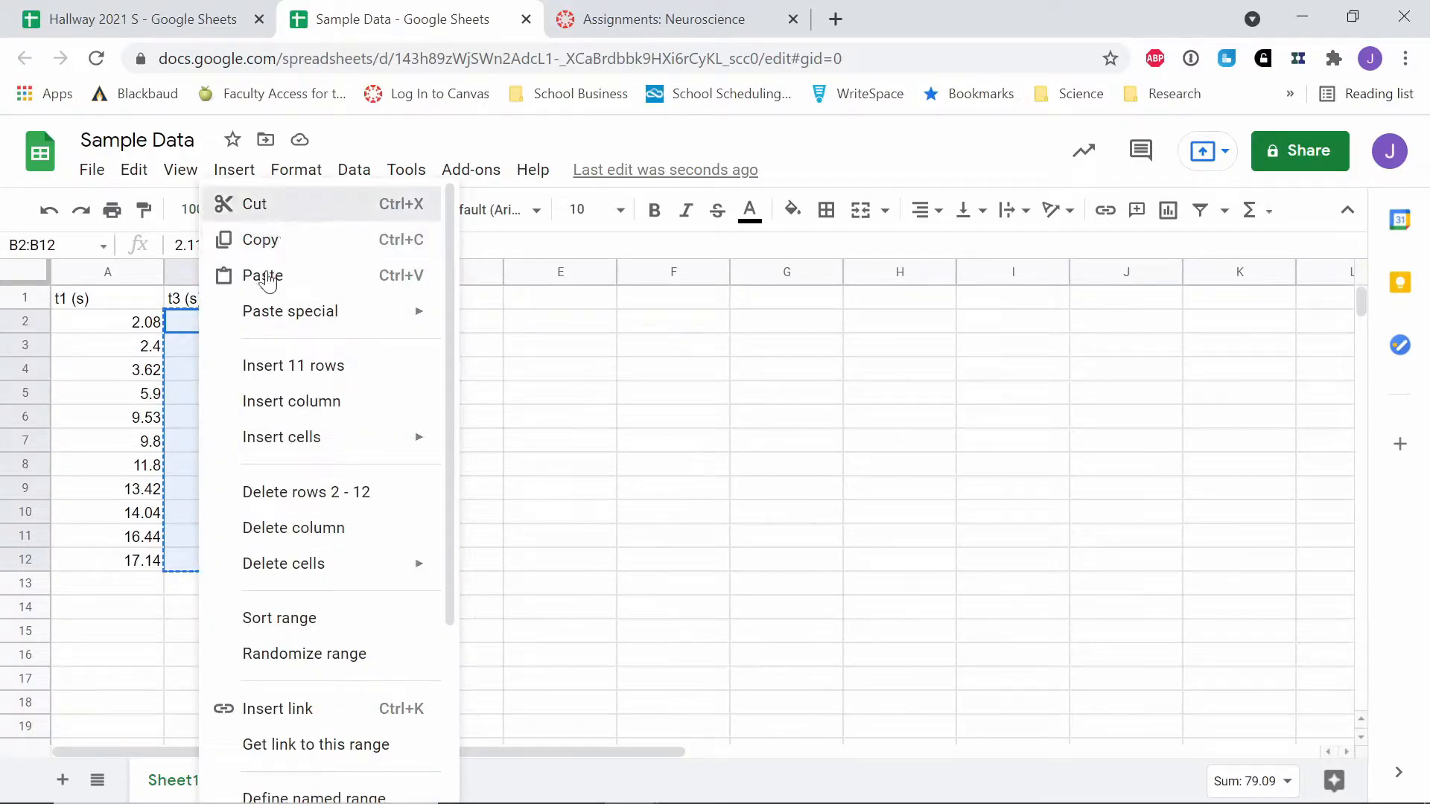
left_click(268, 239)
left_click(134, 588)
right_click(136, 588)
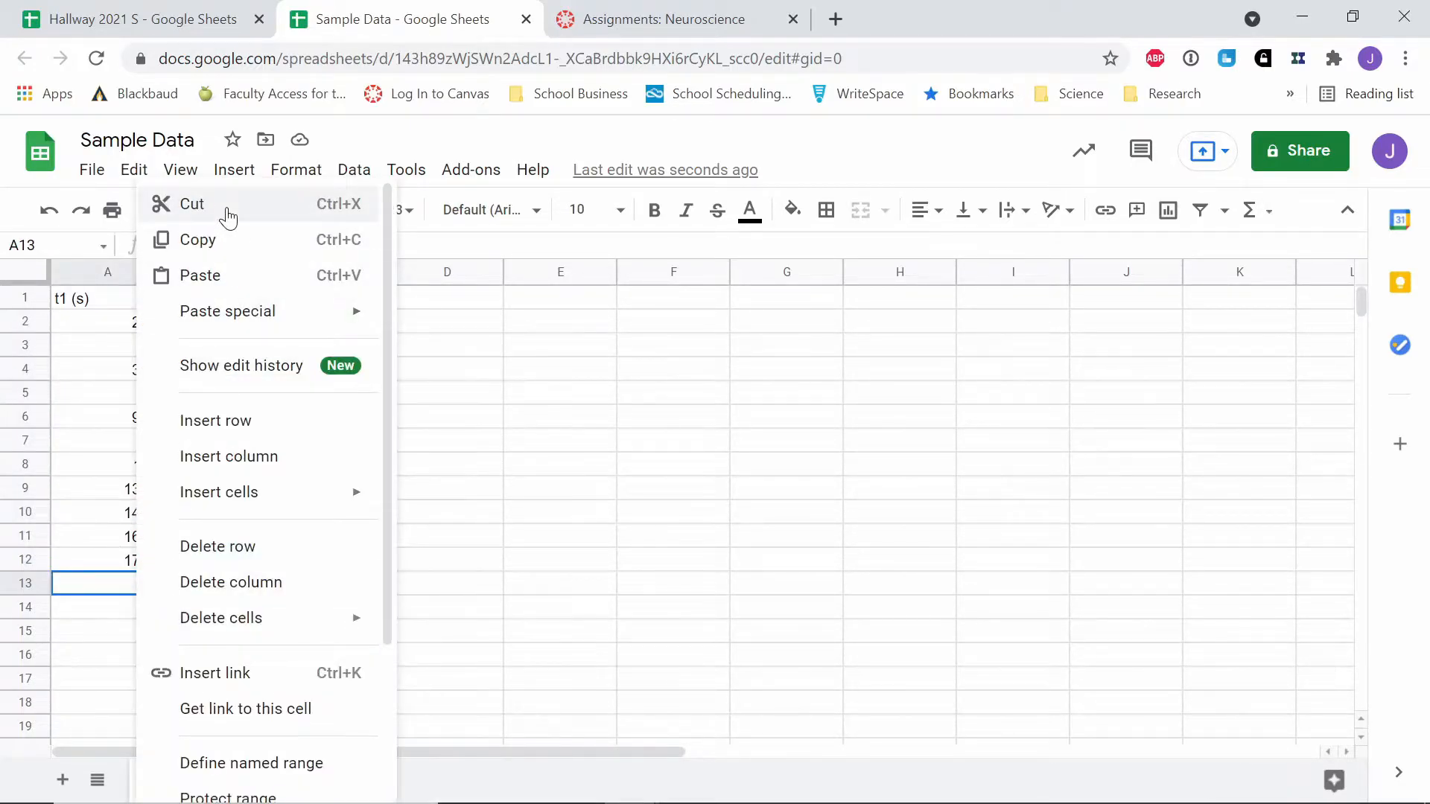
left_click(223, 279)
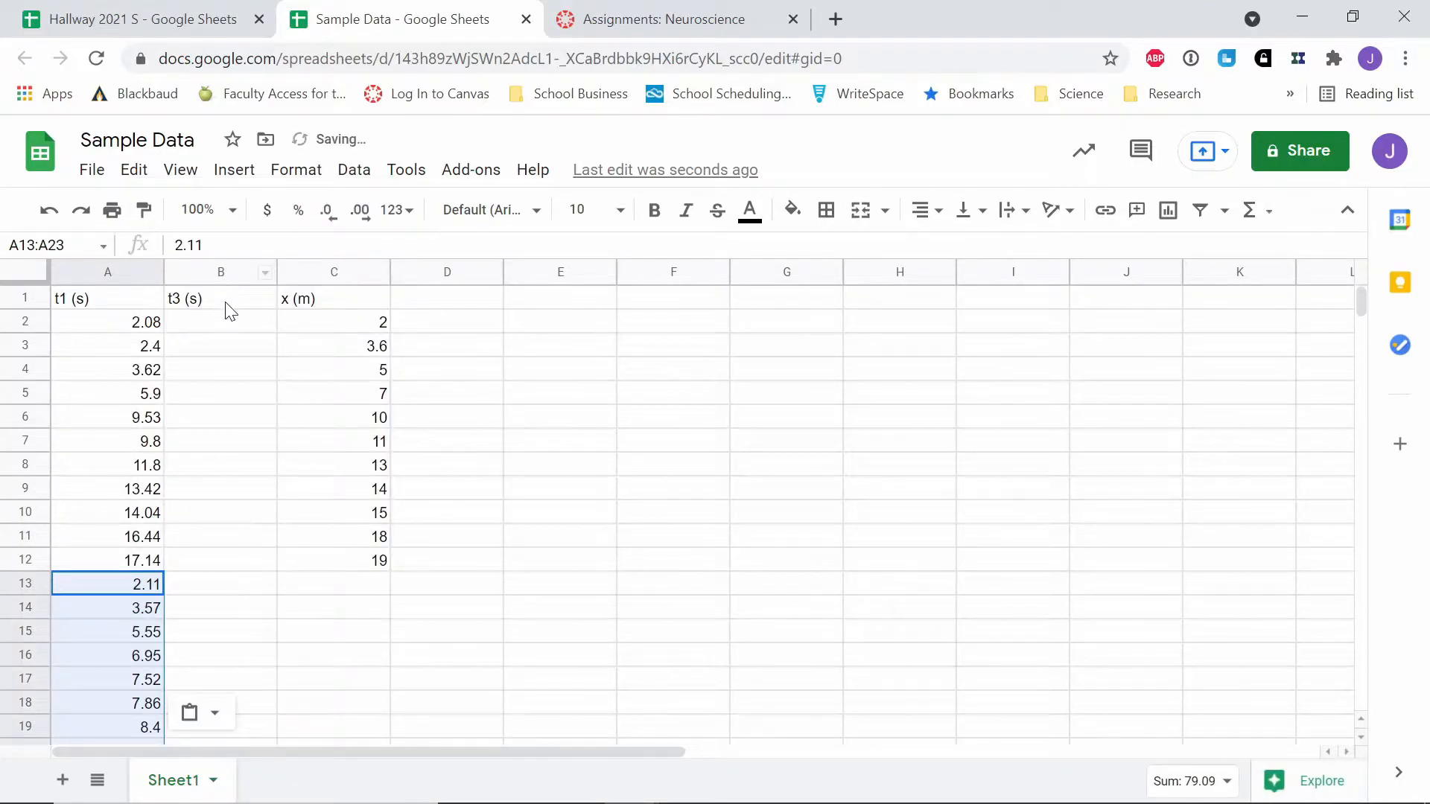
Step: Delete the emptied t3 (s) column between the times and the x (m) data
left_click(231, 302)
right_click(230, 273)
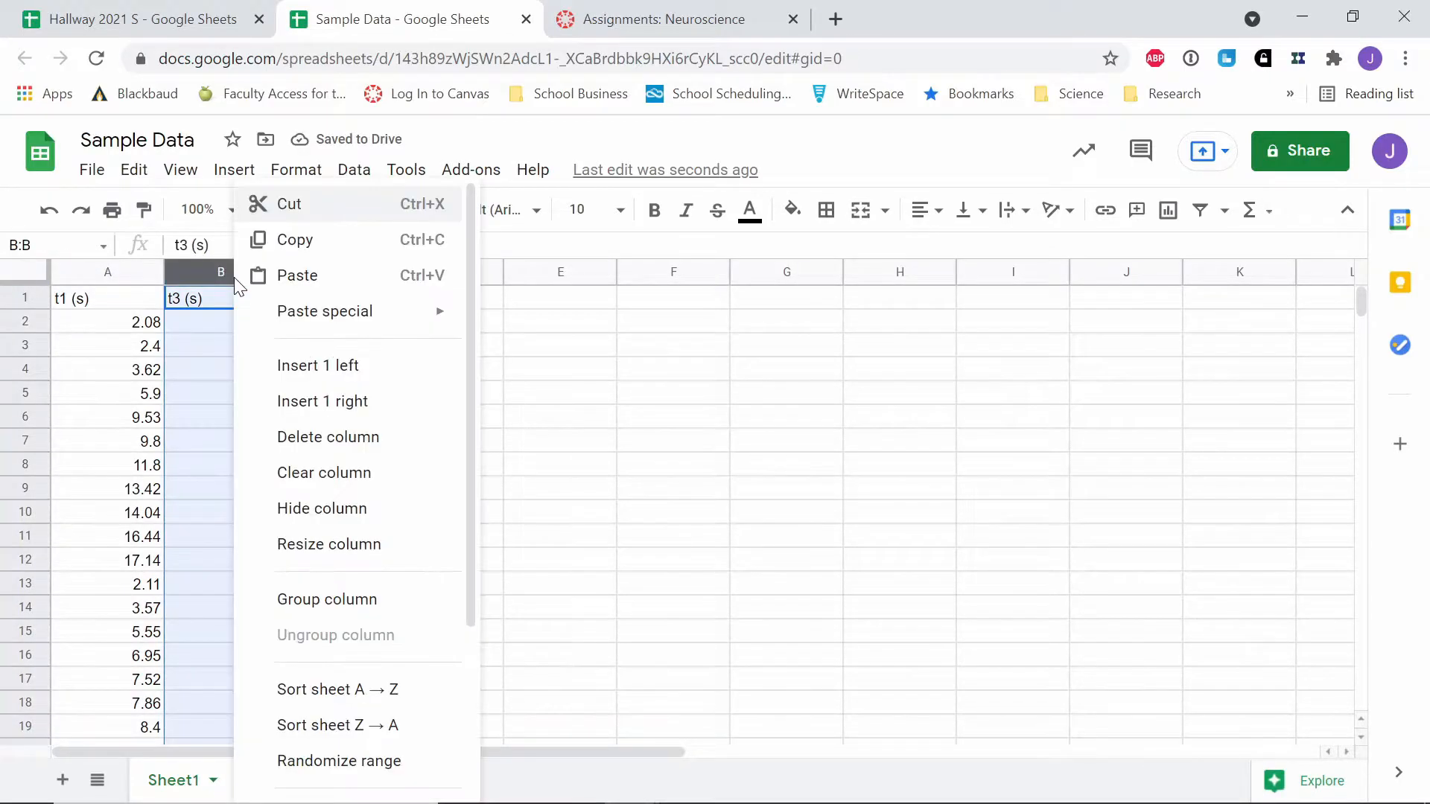
left_click(298, 445)
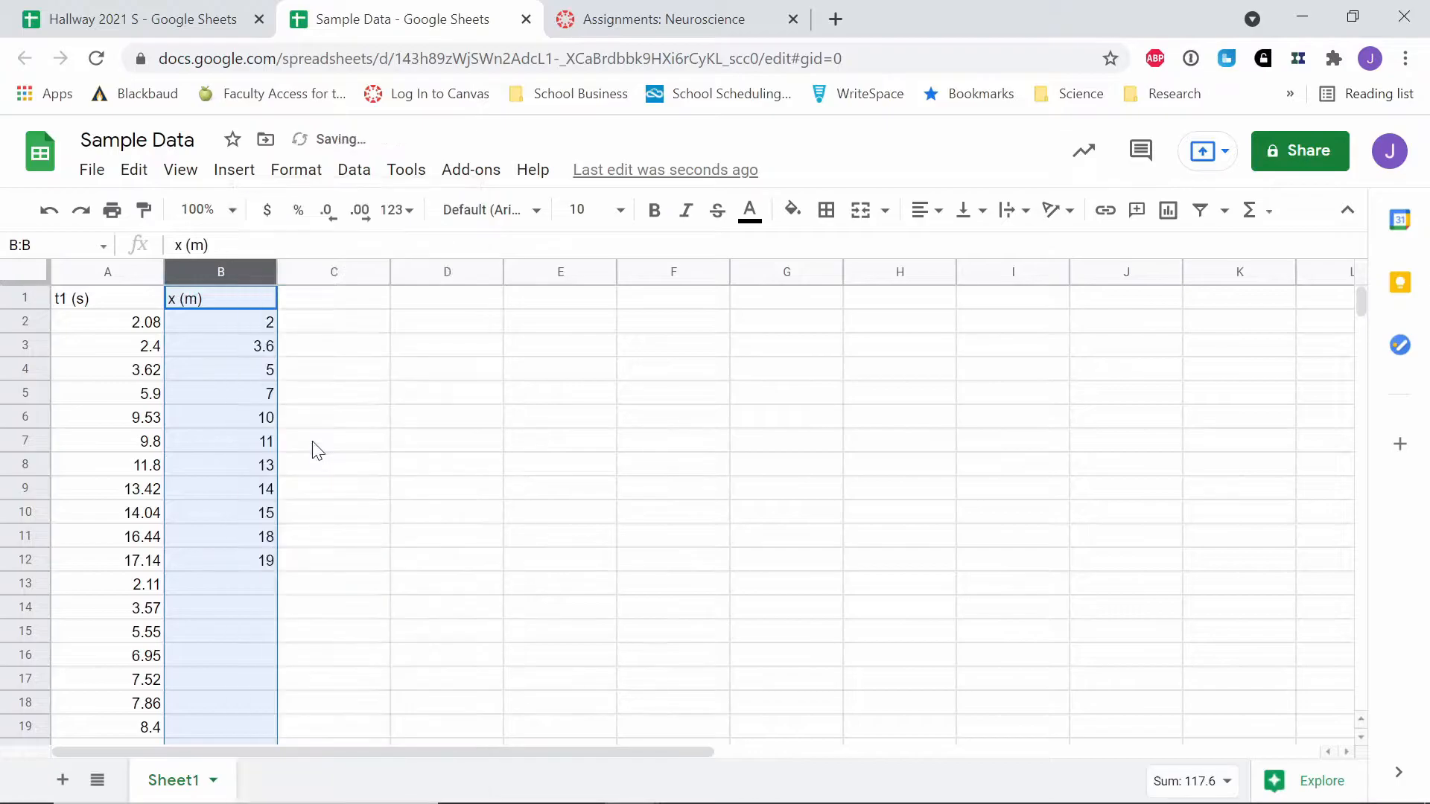
Step: Rename the two column headers in A1 and B1 to "Time (s)" and "Position (m)"
left_click(94, 301)
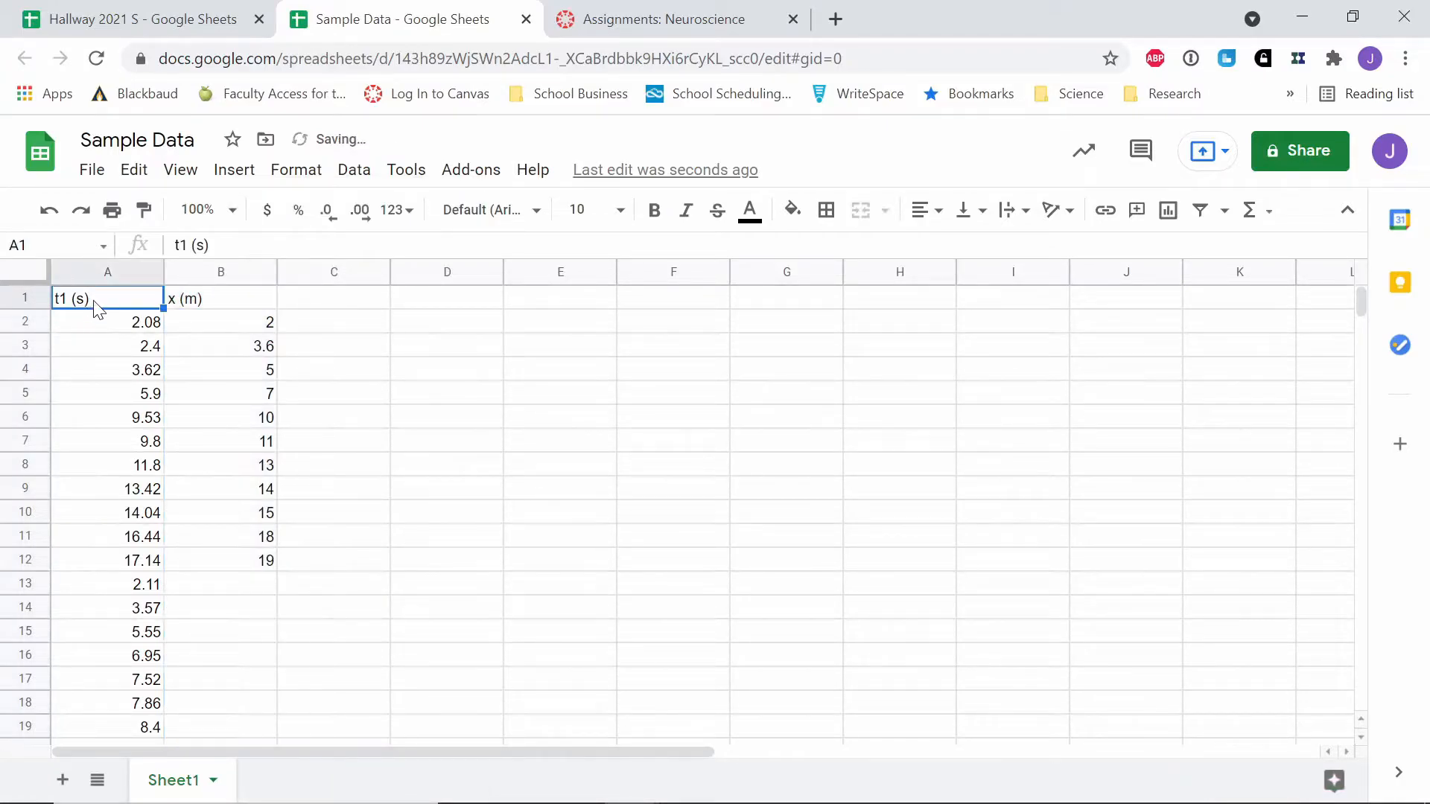
type("Time (")
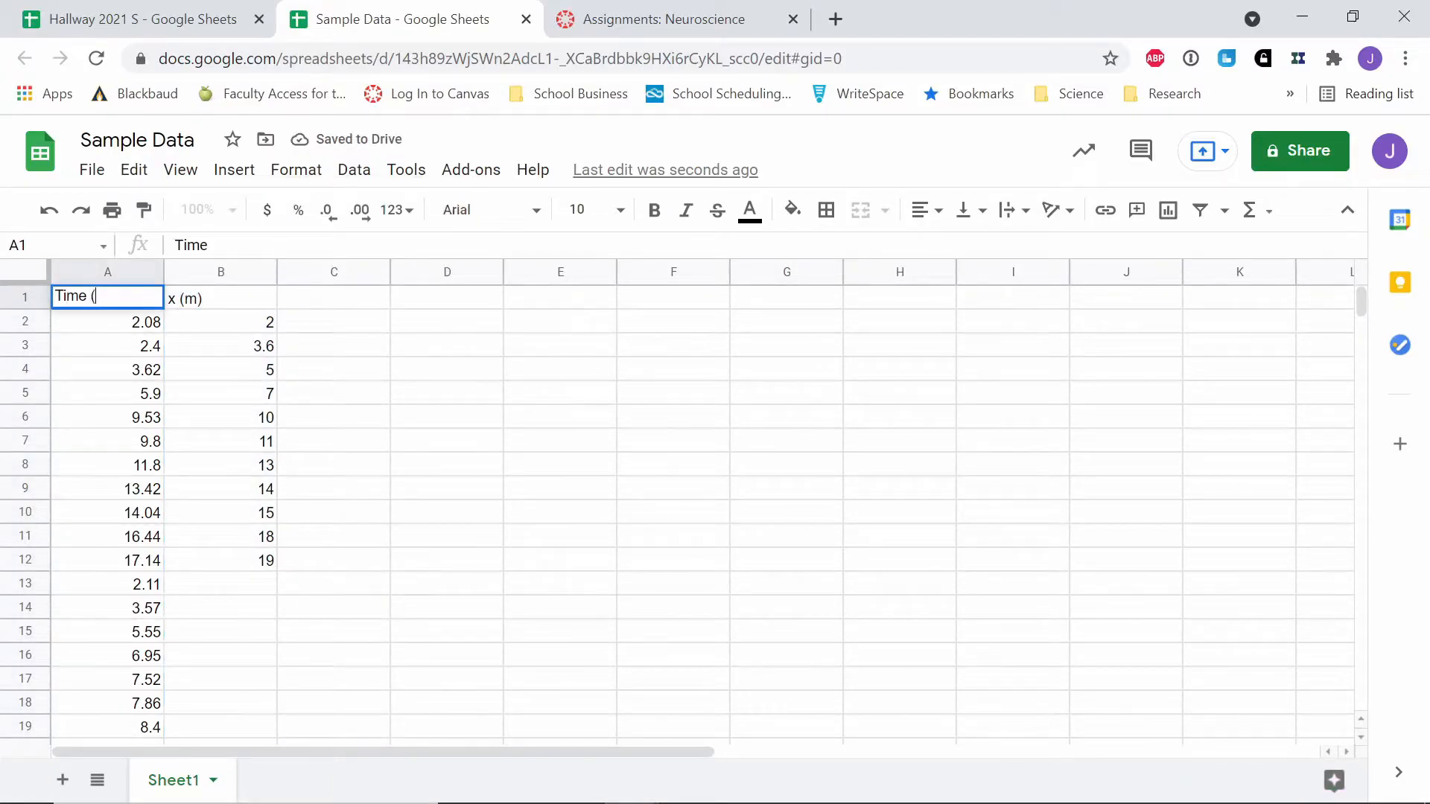
left_click(216, 302)
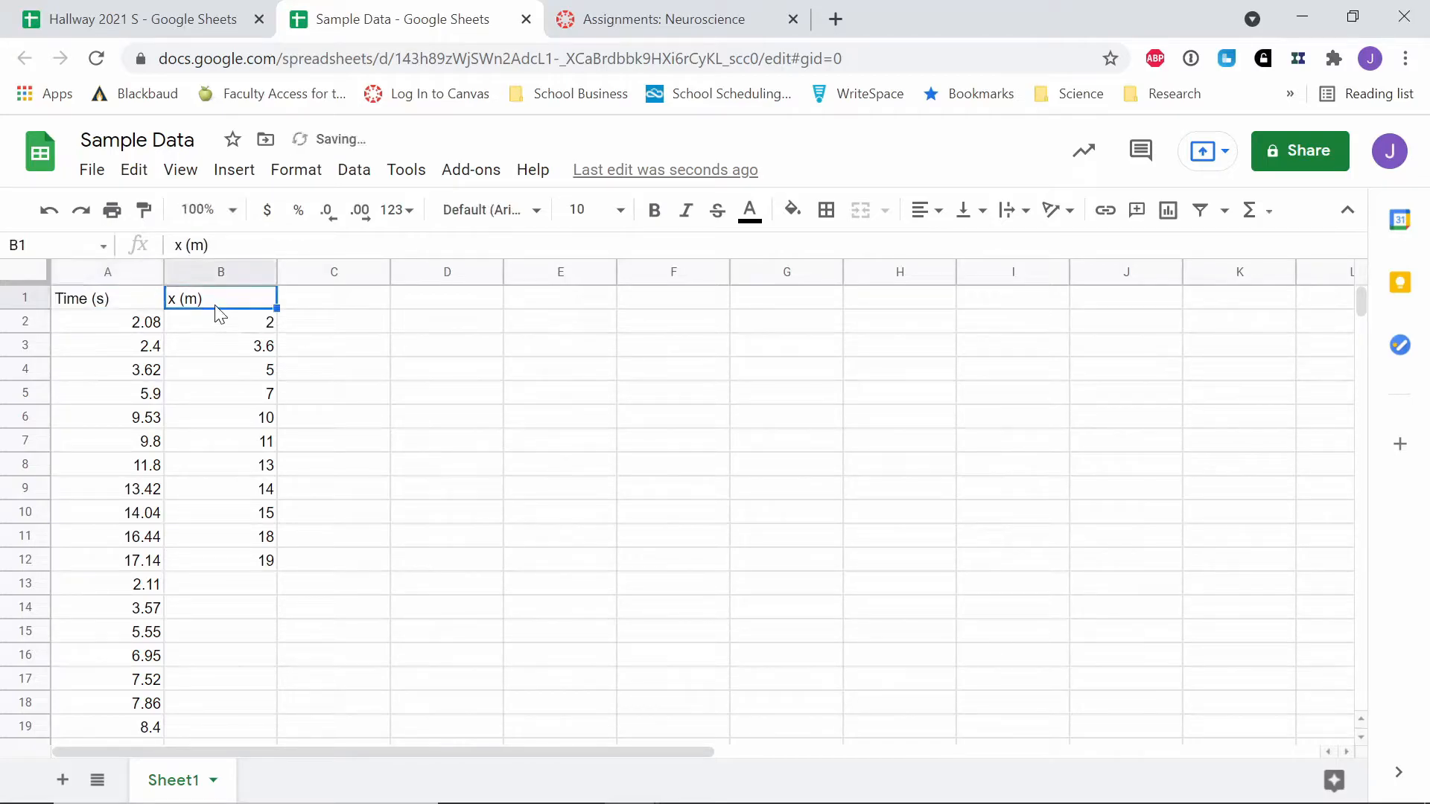
type("Position (m)")
key("Return")
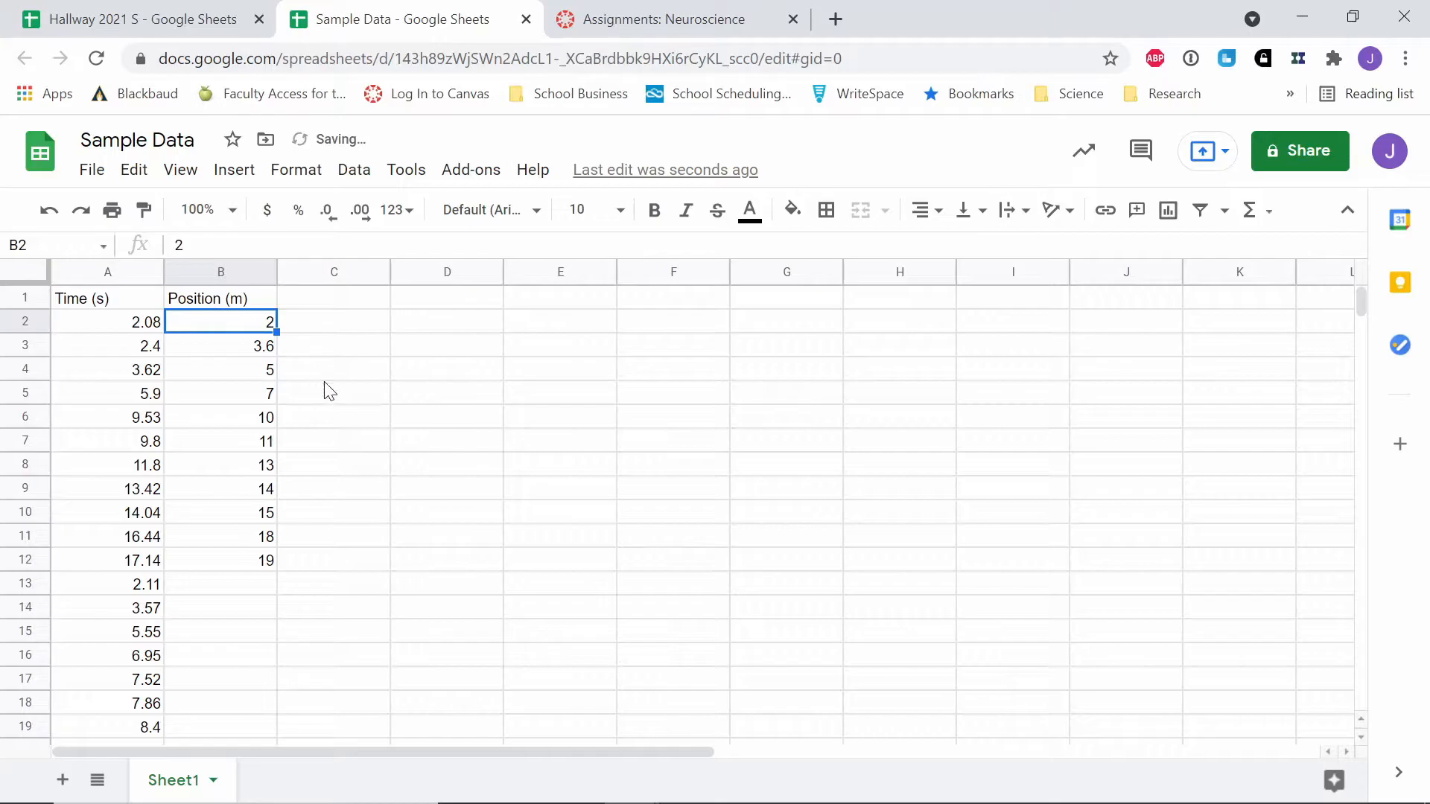
Step: Copy the position values from B2:B12 into column C beside the second set of times, starting at C13
left_click(264, 562, "shift")
right_click(264, 560)
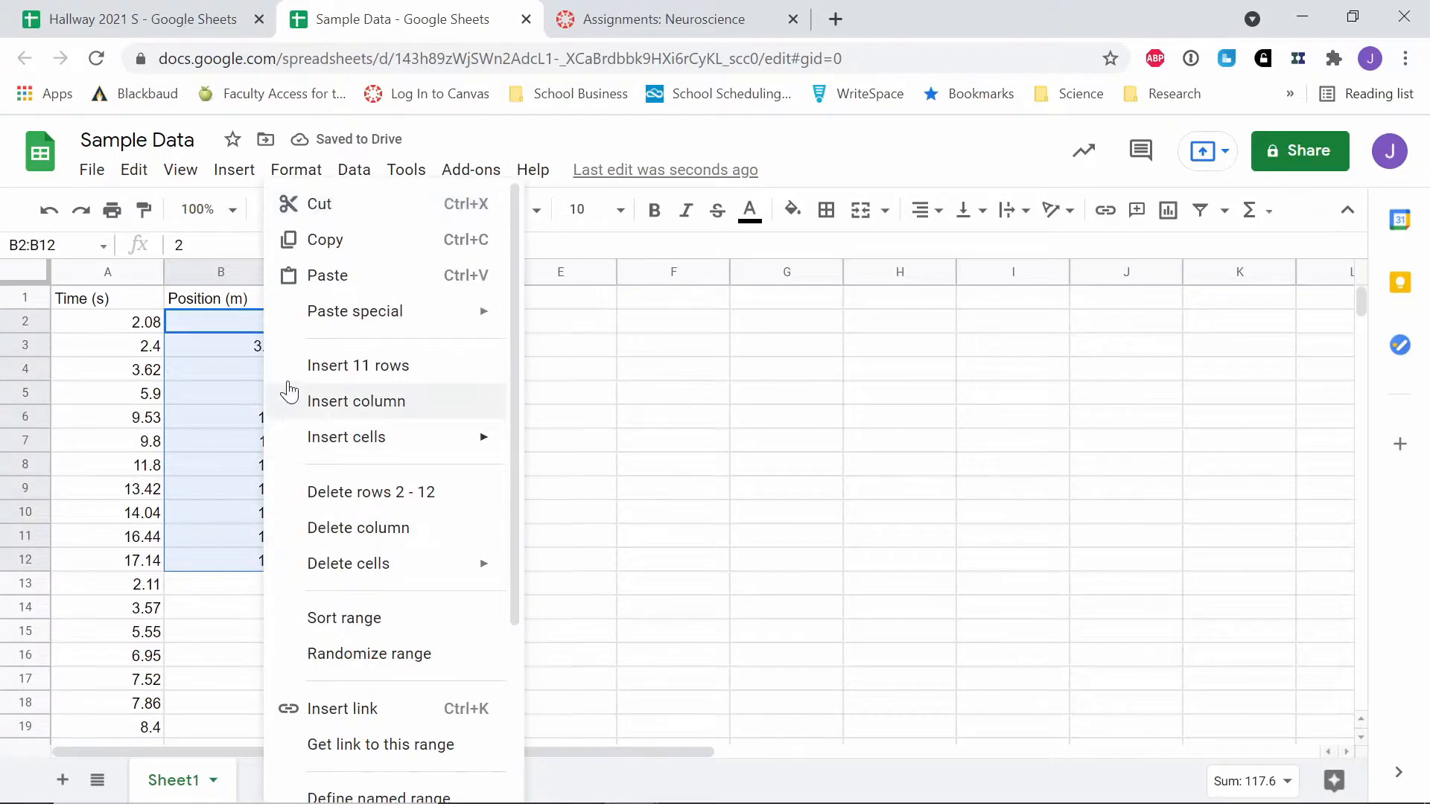
left_click(339, 246)
scroll(235, 501, "down", 1)
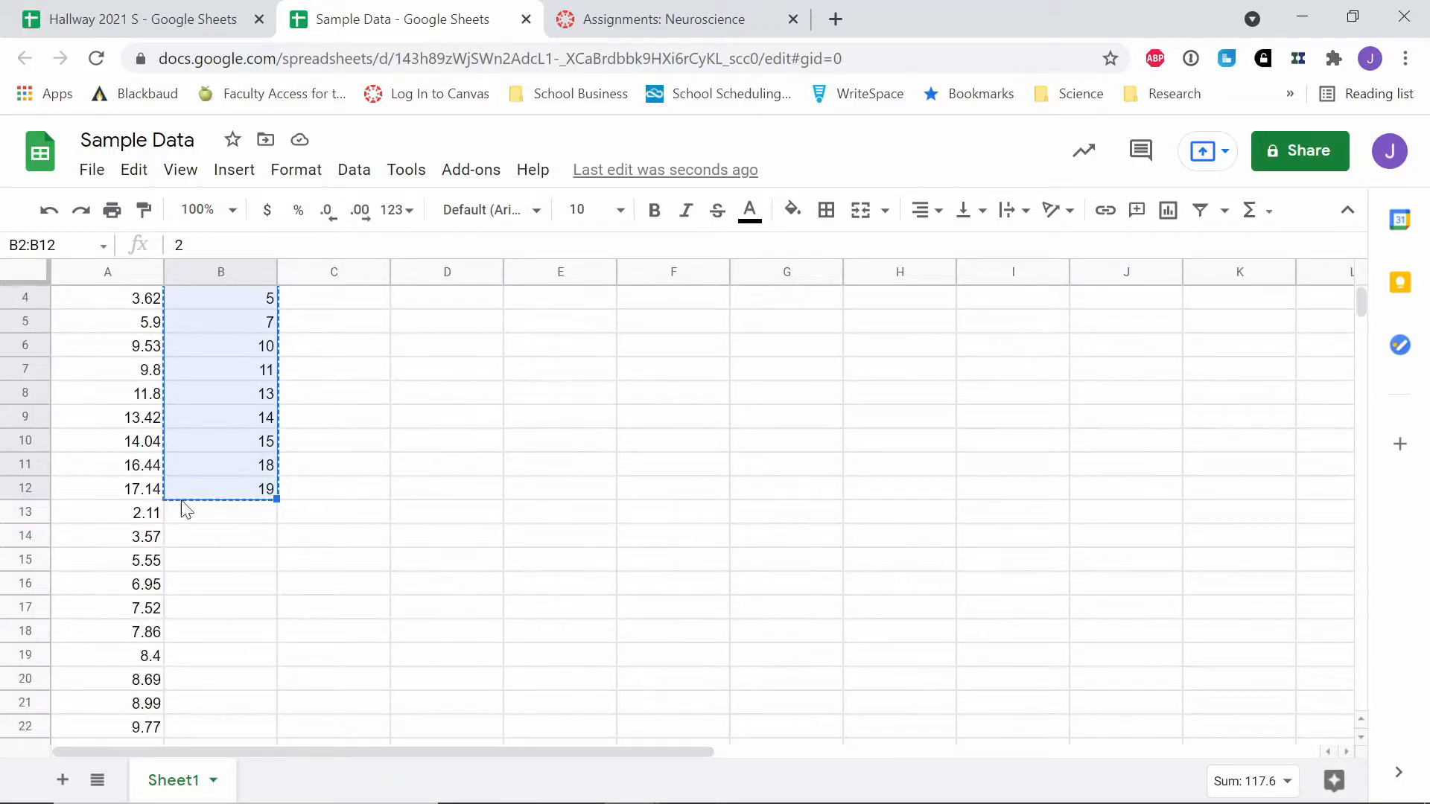
left_click(145, 514)
scroll(146, 511, "up", 1)
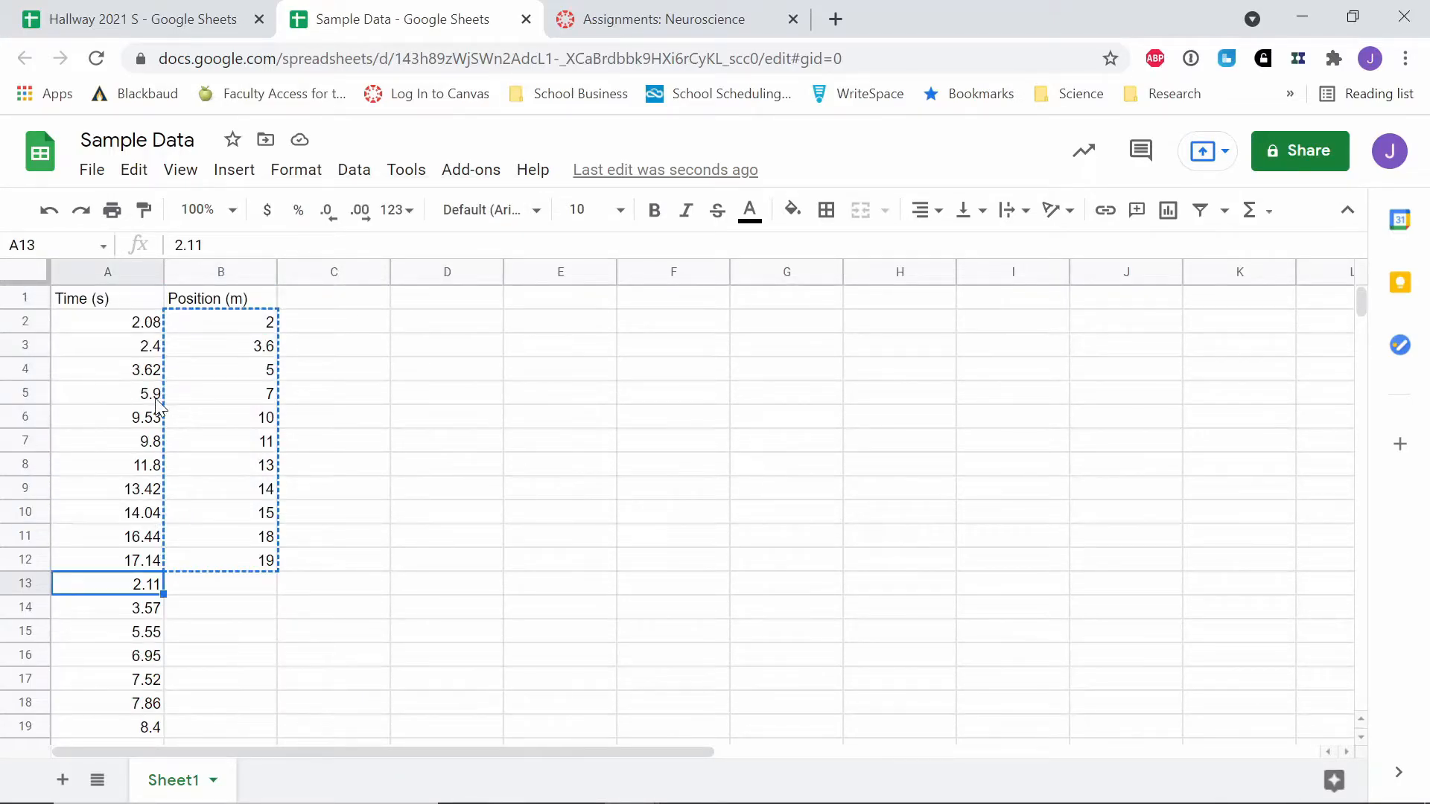
scroll(144, 516, "down", 1)
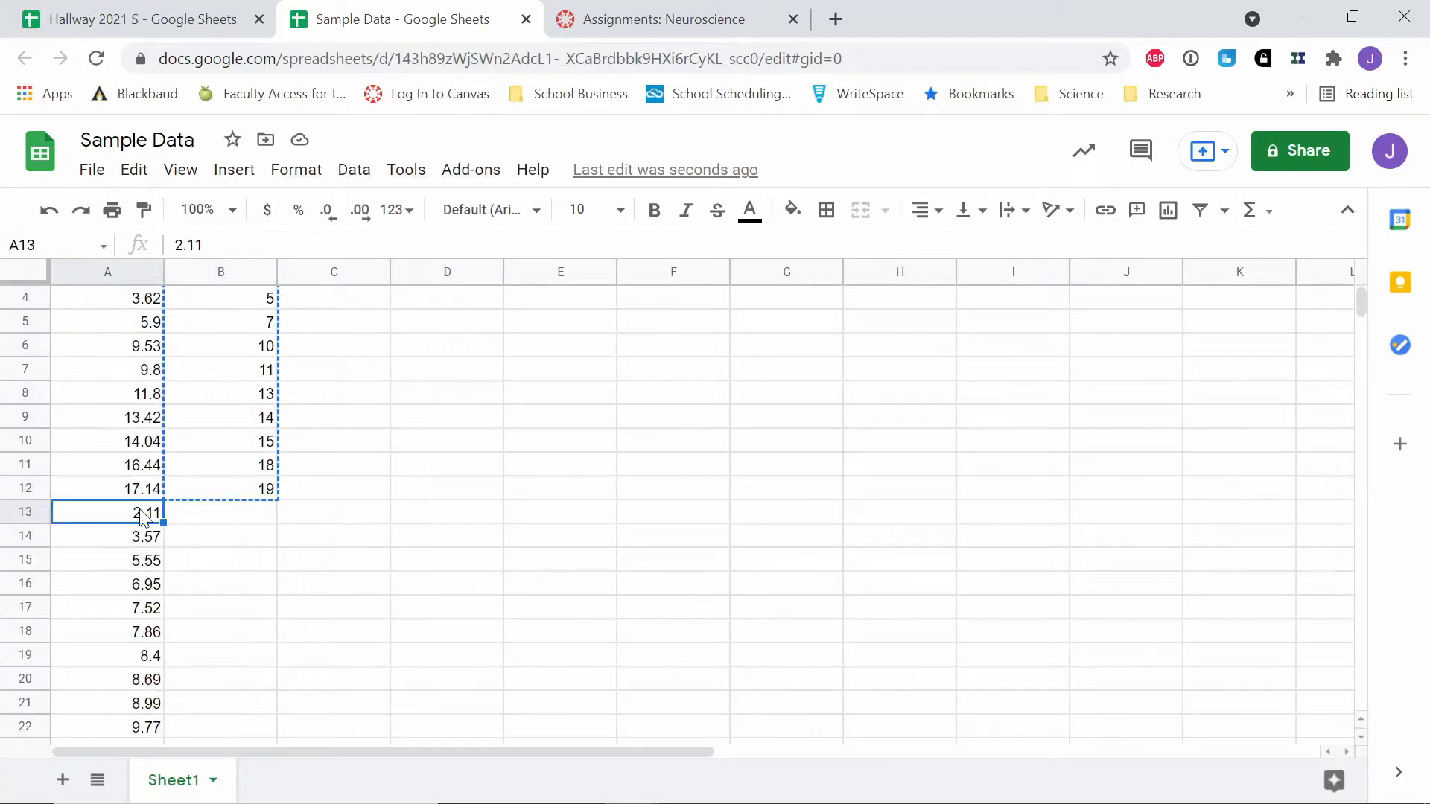
left_click(308, 519)
right_click(308, 519)
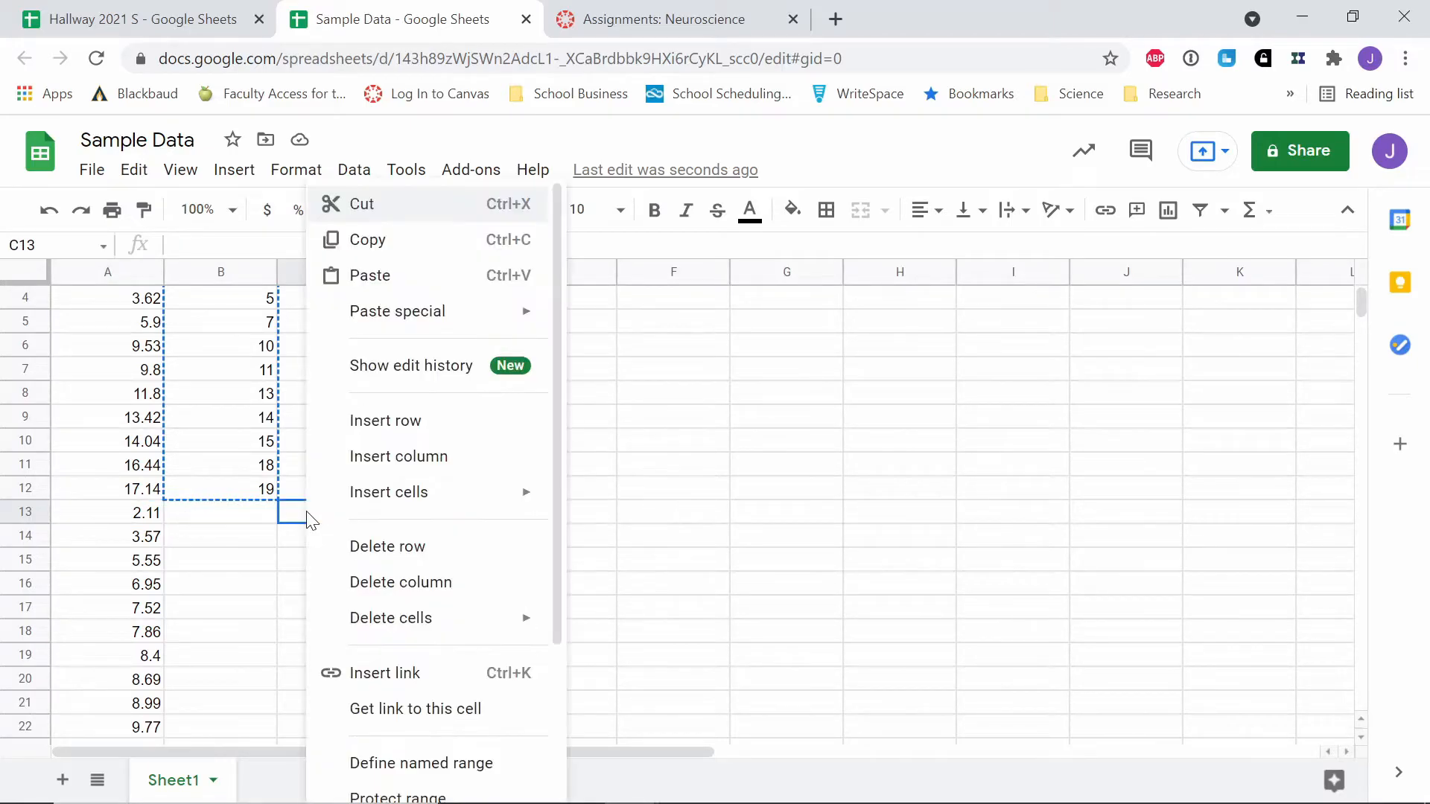
key("ctrl+v")
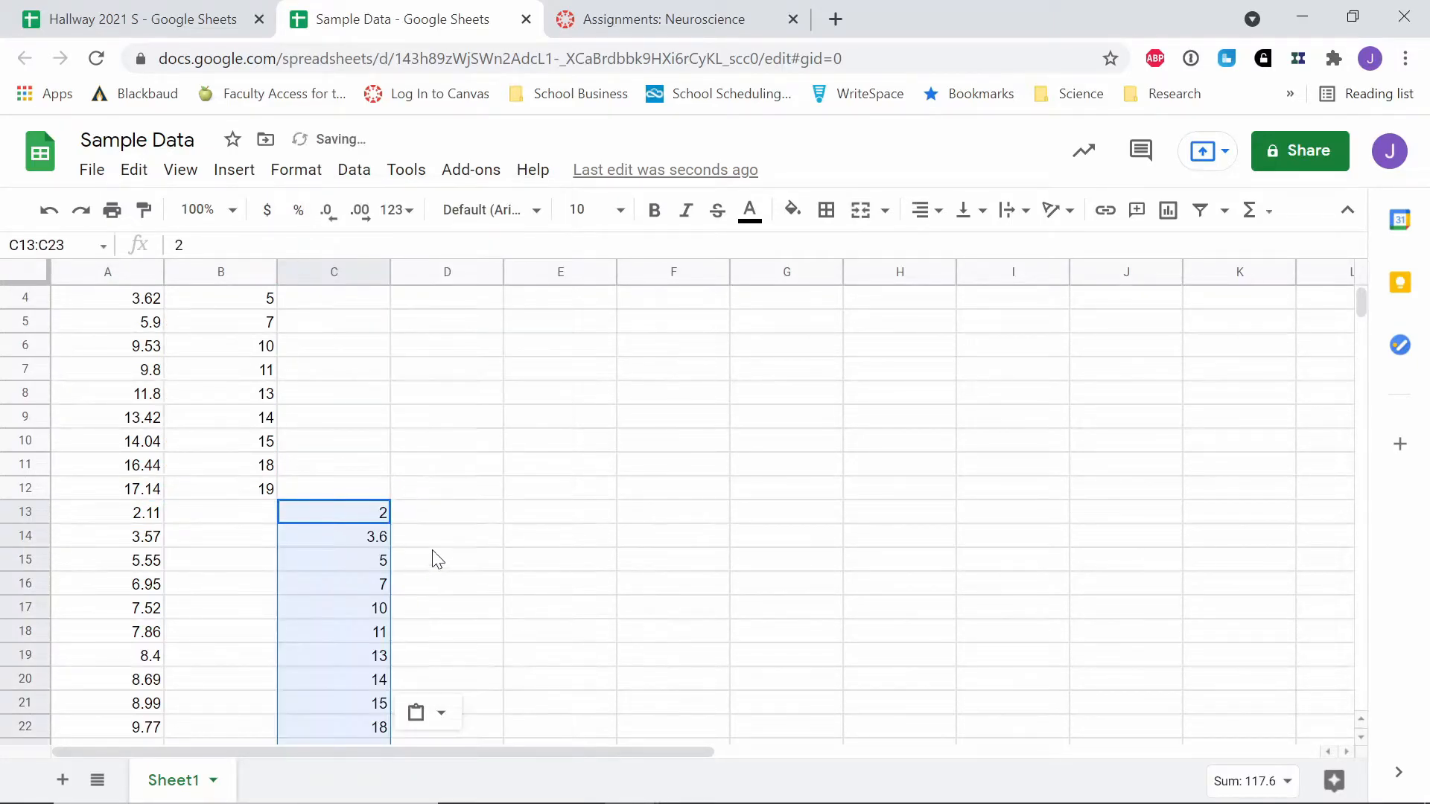
Step: Check how the two stacked blocks of times line up with their own position values in columns B and C
left_click(441, 545)
scroll(419, 525, "down", 1)
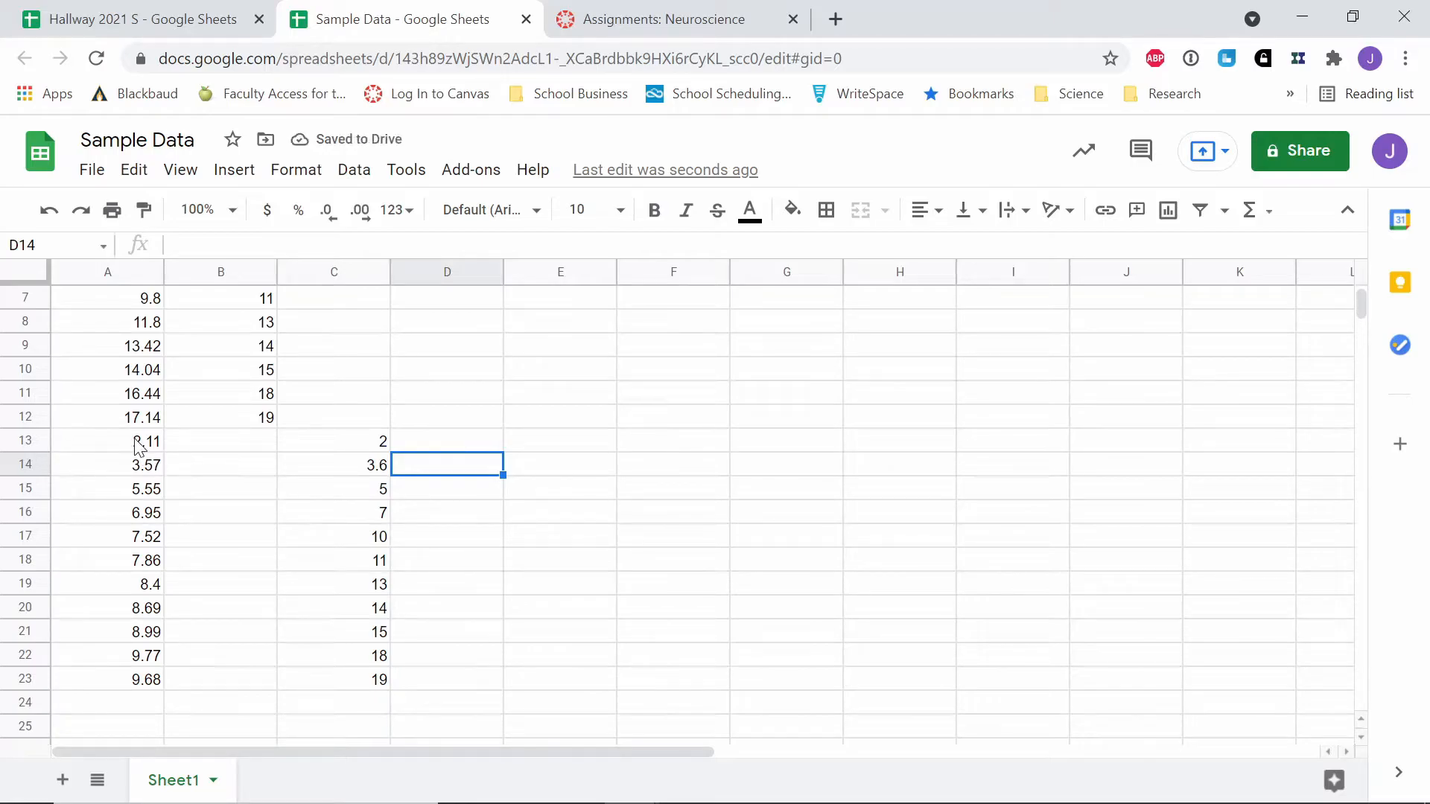
scroll(141, 439, "up", 2)
left_click_drag(217, 562, 92, 321)
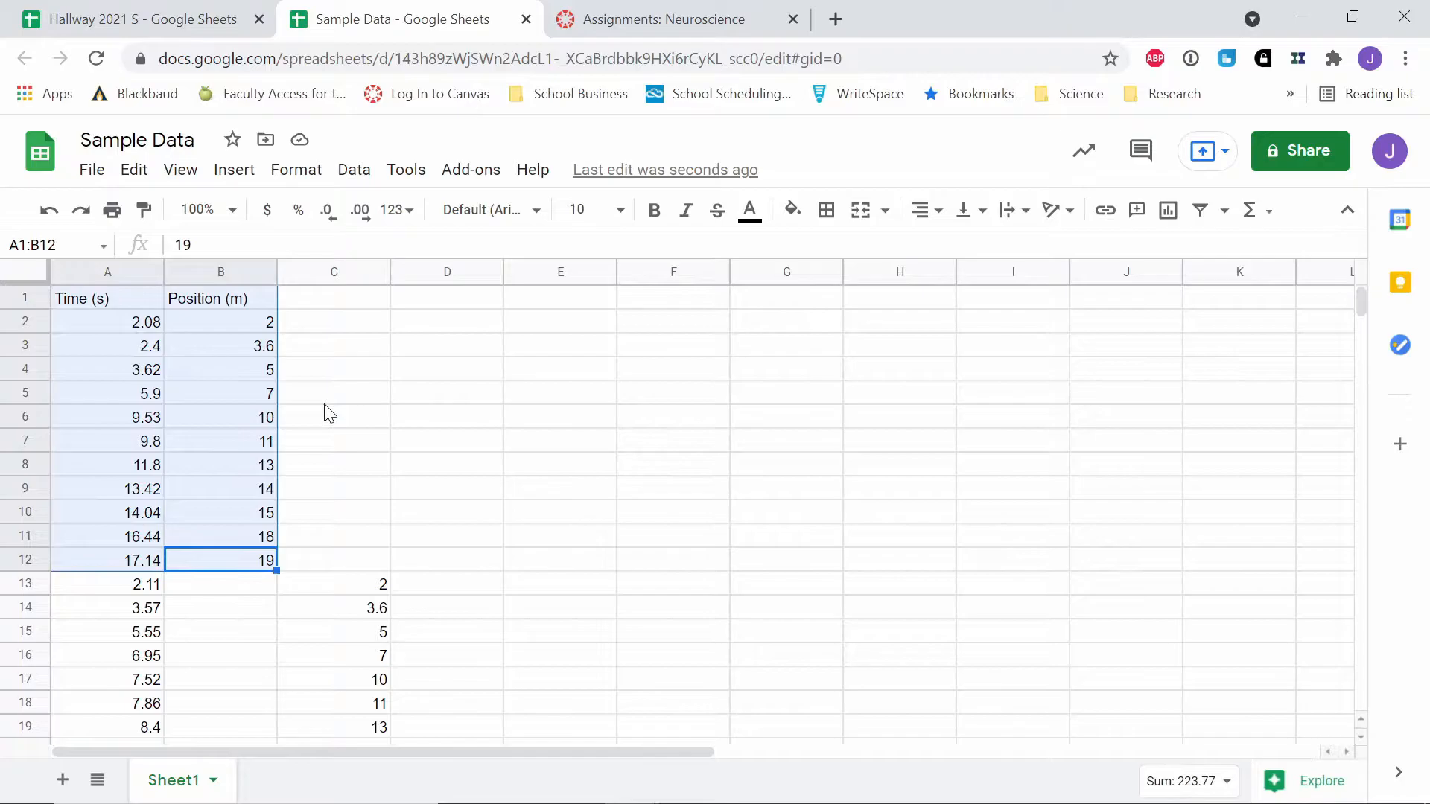
scroll(221, 388, "down", 4)
scroll(221, 389, "up", 1)
left_click_drag(143, 395, 364, 638)
left_click(365, 638)
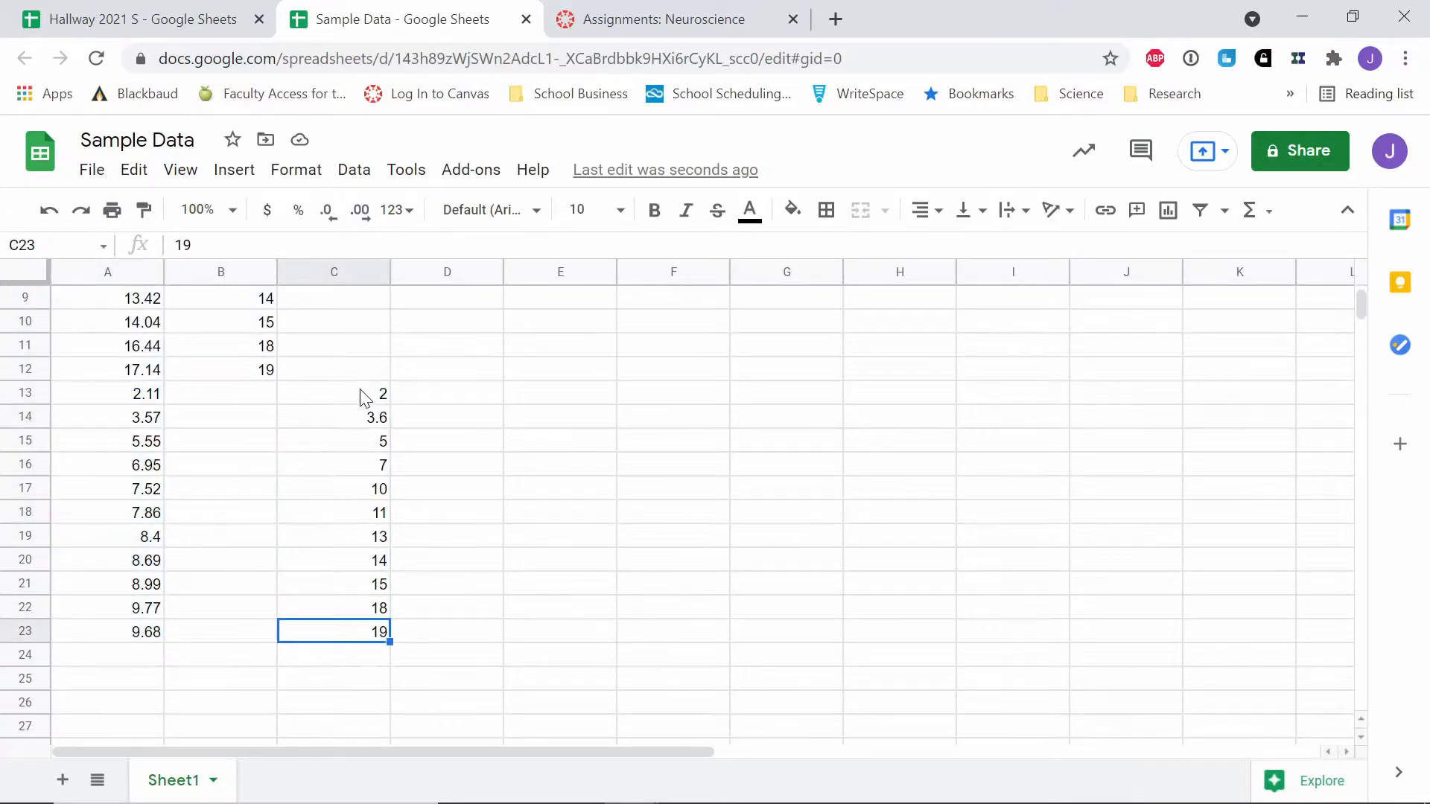
scroll(241, 592, "up", 2)
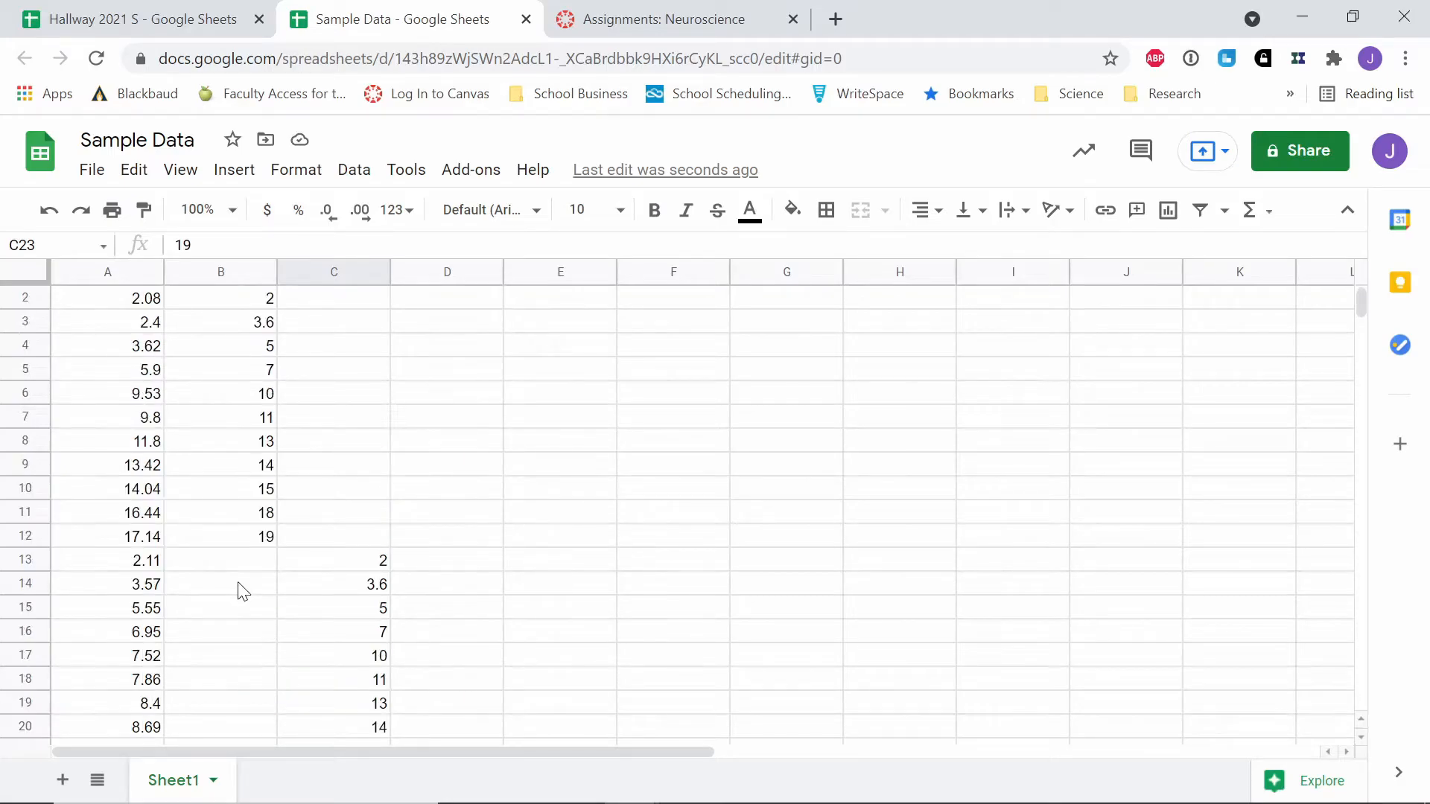
left_click(266, 559)
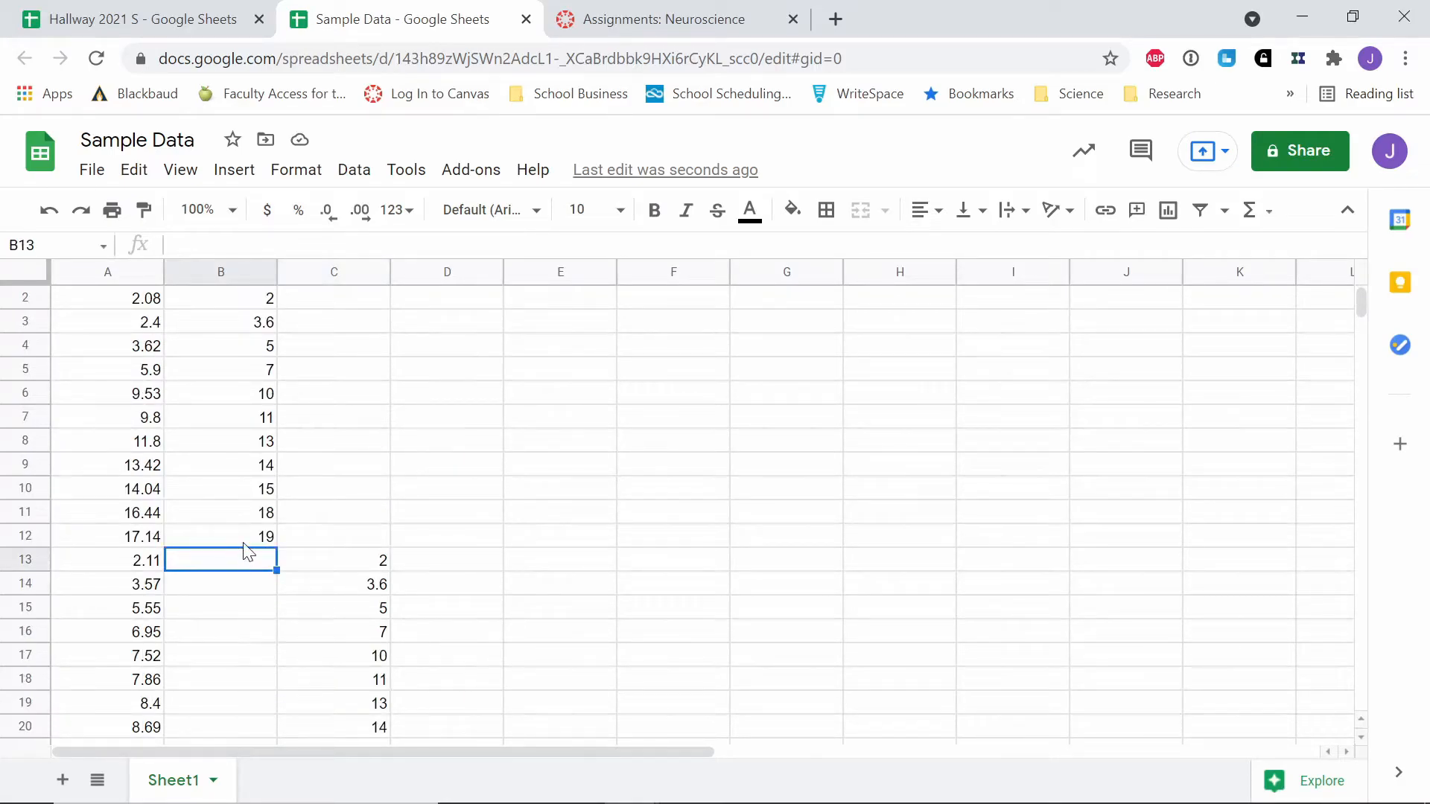
scroll(246, 551, "up", 1)
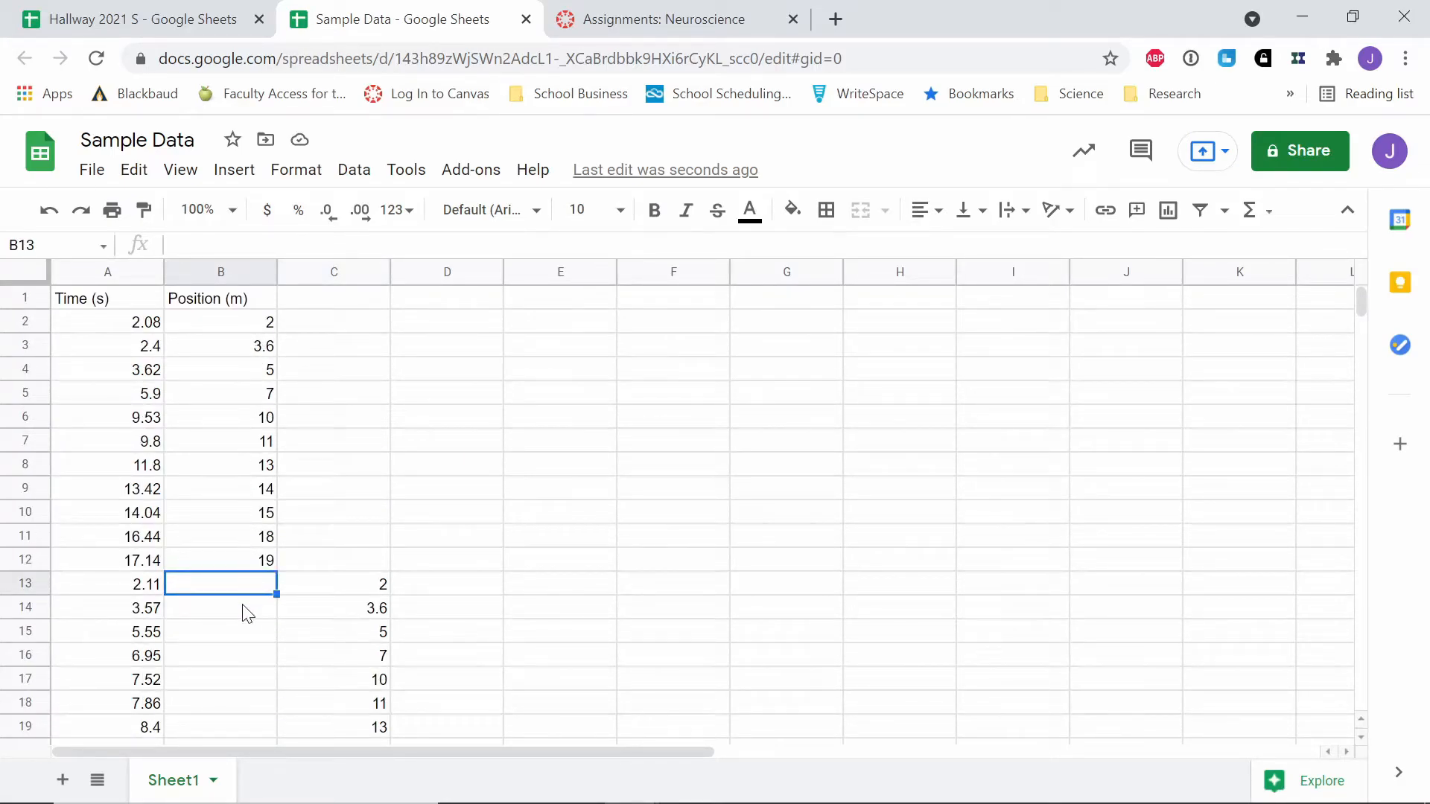
scroll(246, 613, "down", 2)
left_click_drag(156, 426, 145, 657)
scroll(405, 484, "up", 2)
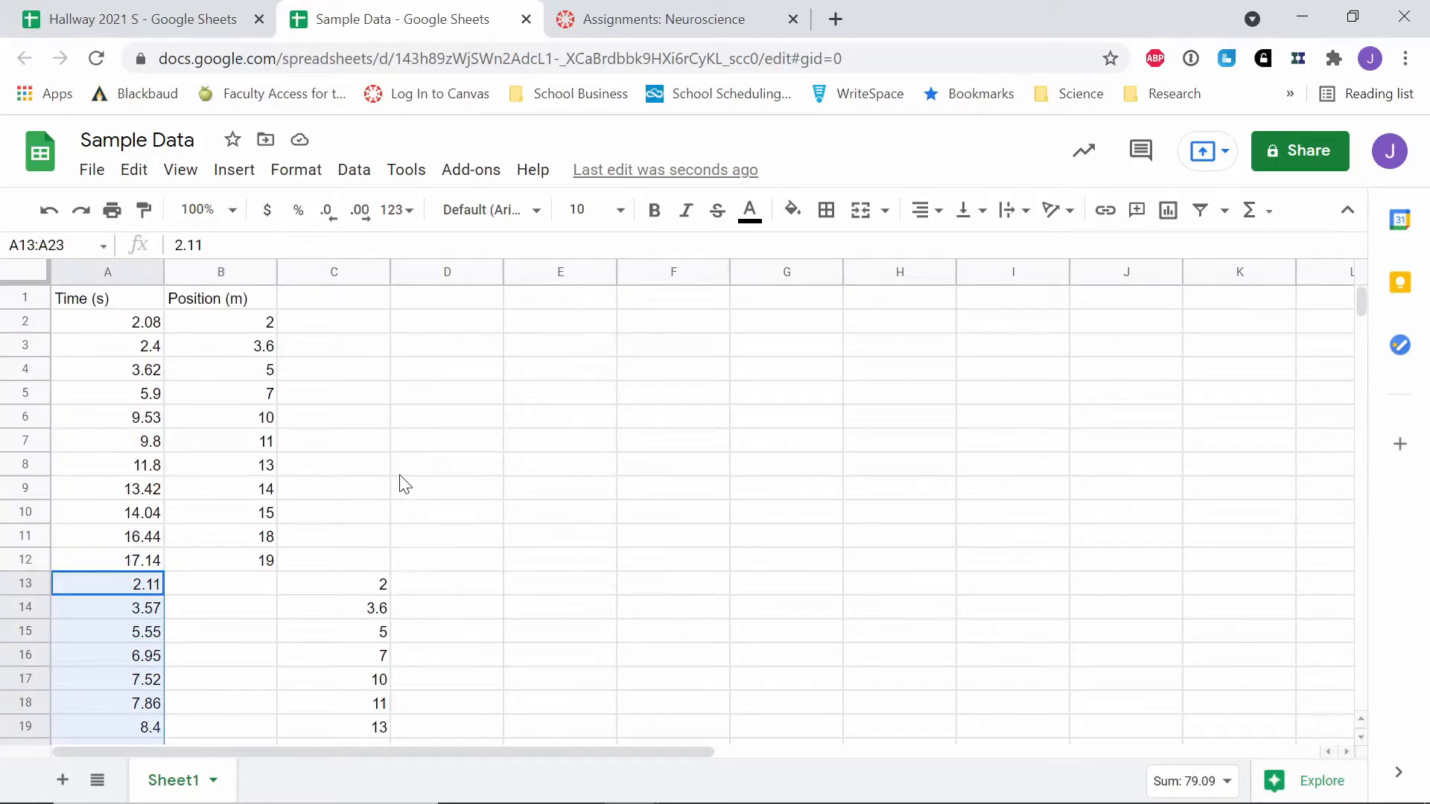
left_click(350, 566)
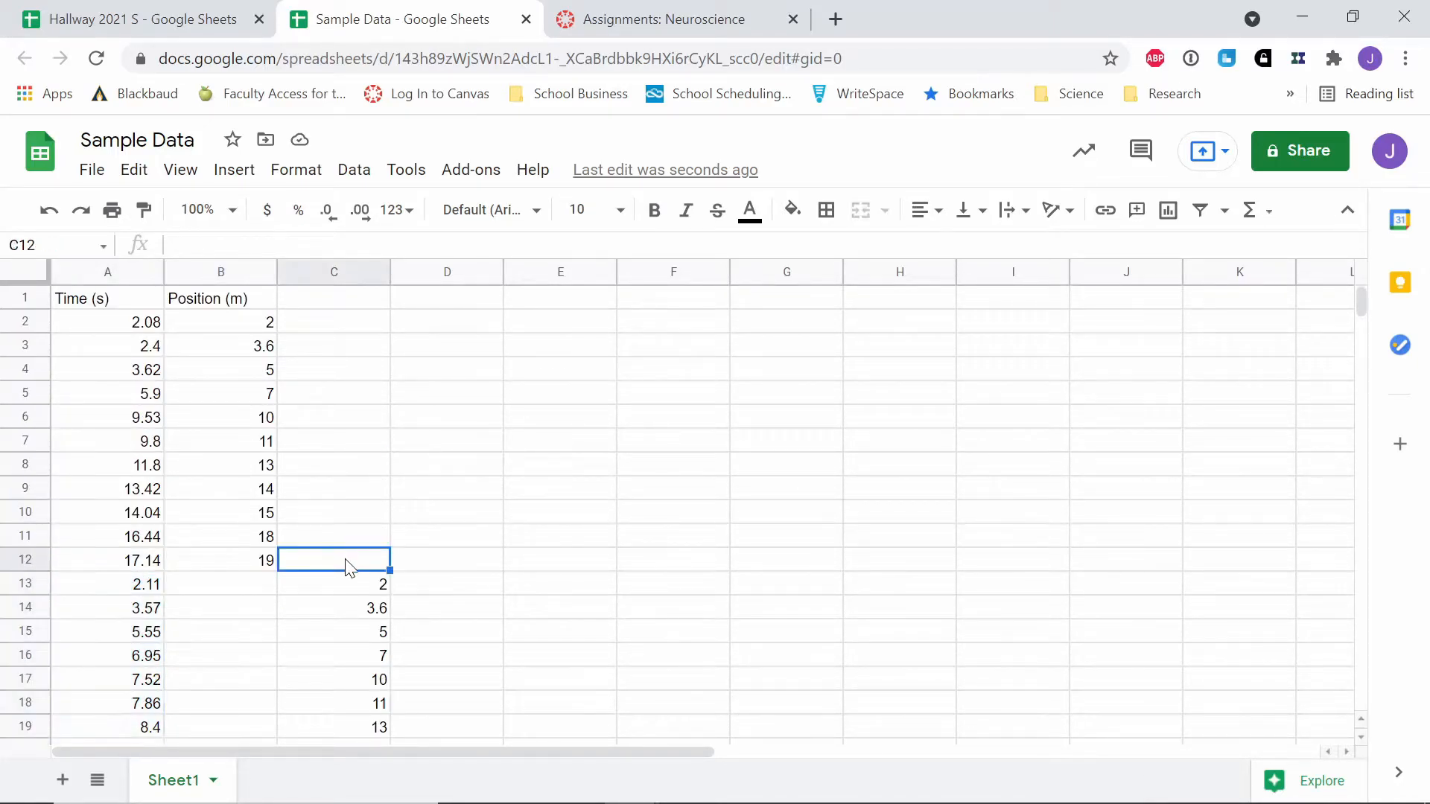
left_click(347, 327)
Step: Insert a chart from the full data range A1:C23 and set its type to Scatter chart
left_click(136, 298)
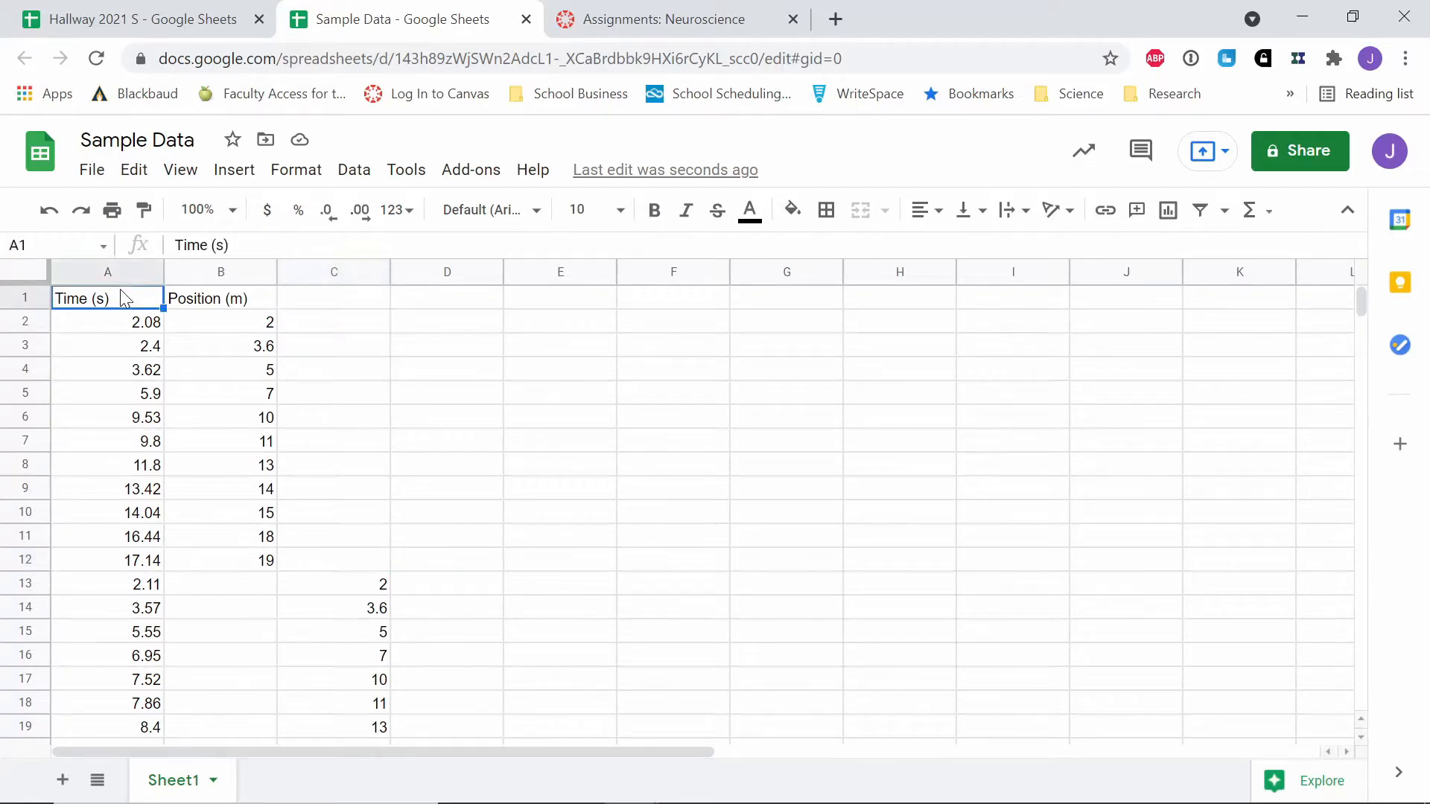
scroll(417, 447, "down", 4)
left_click(380, 572, "shift")
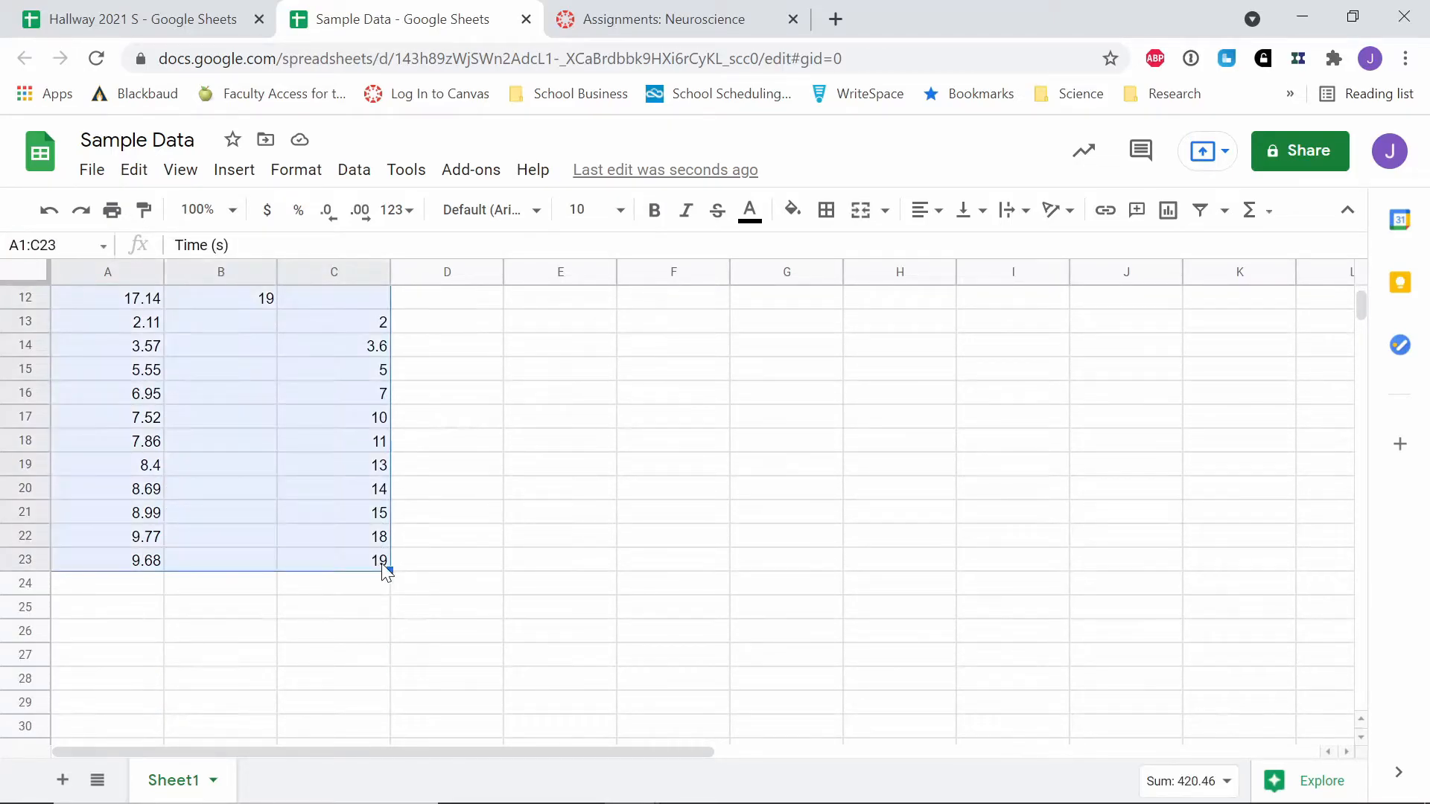
scroll(382, 556, "up", 4)
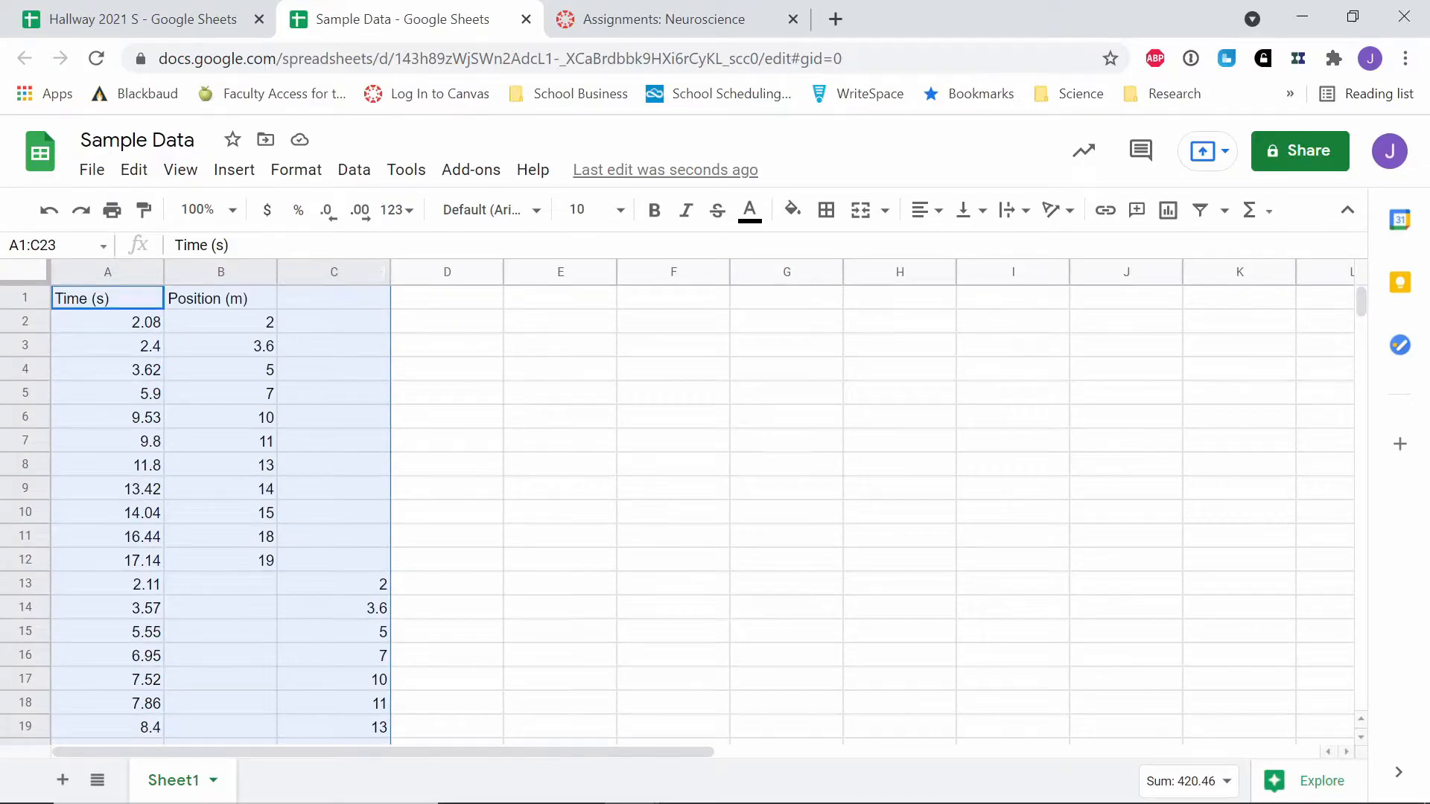
left_click(233, 170)
left_click(297, 482)
left_click(1121, 341)
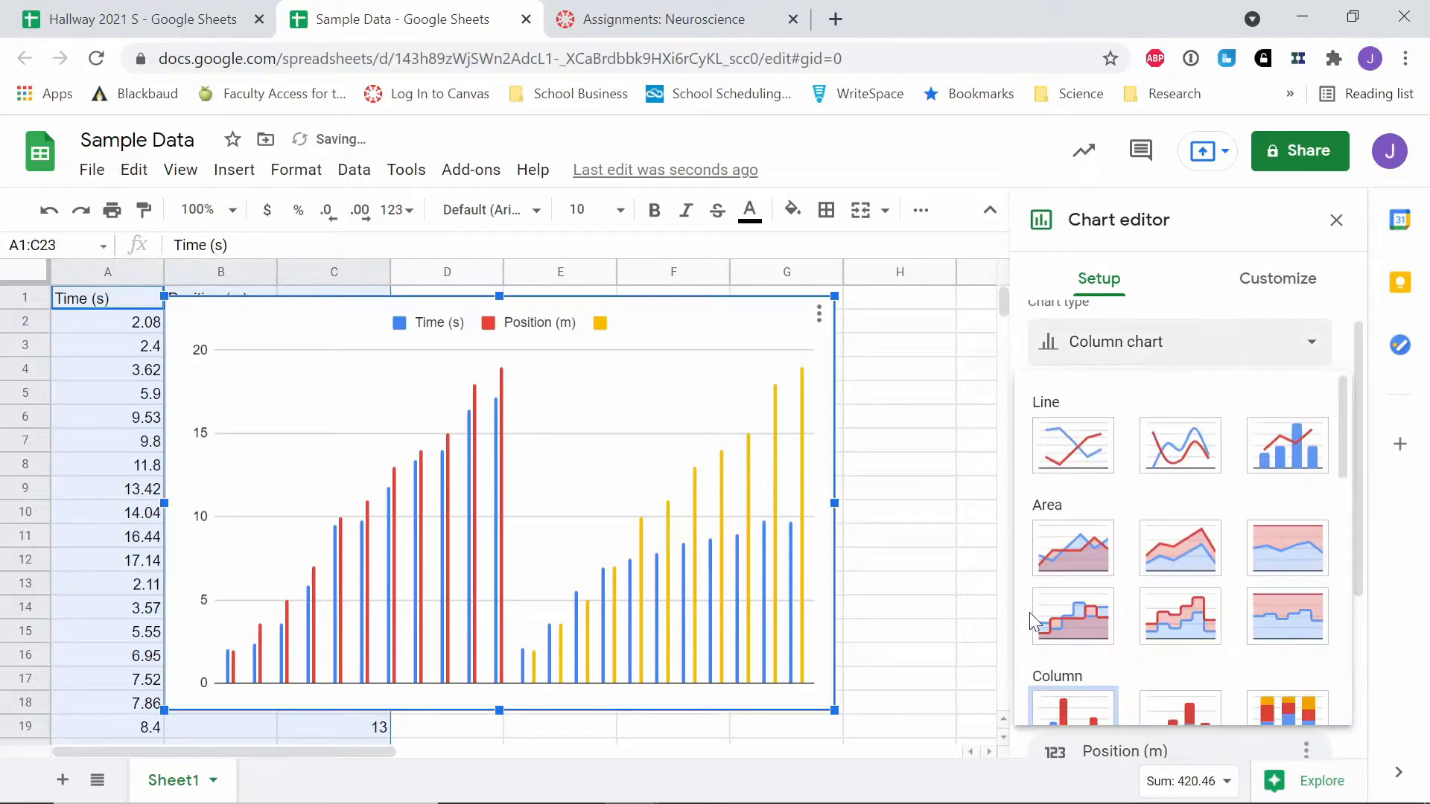
scroll(1072, 484, "down", 5)
left_click(1072, 479)
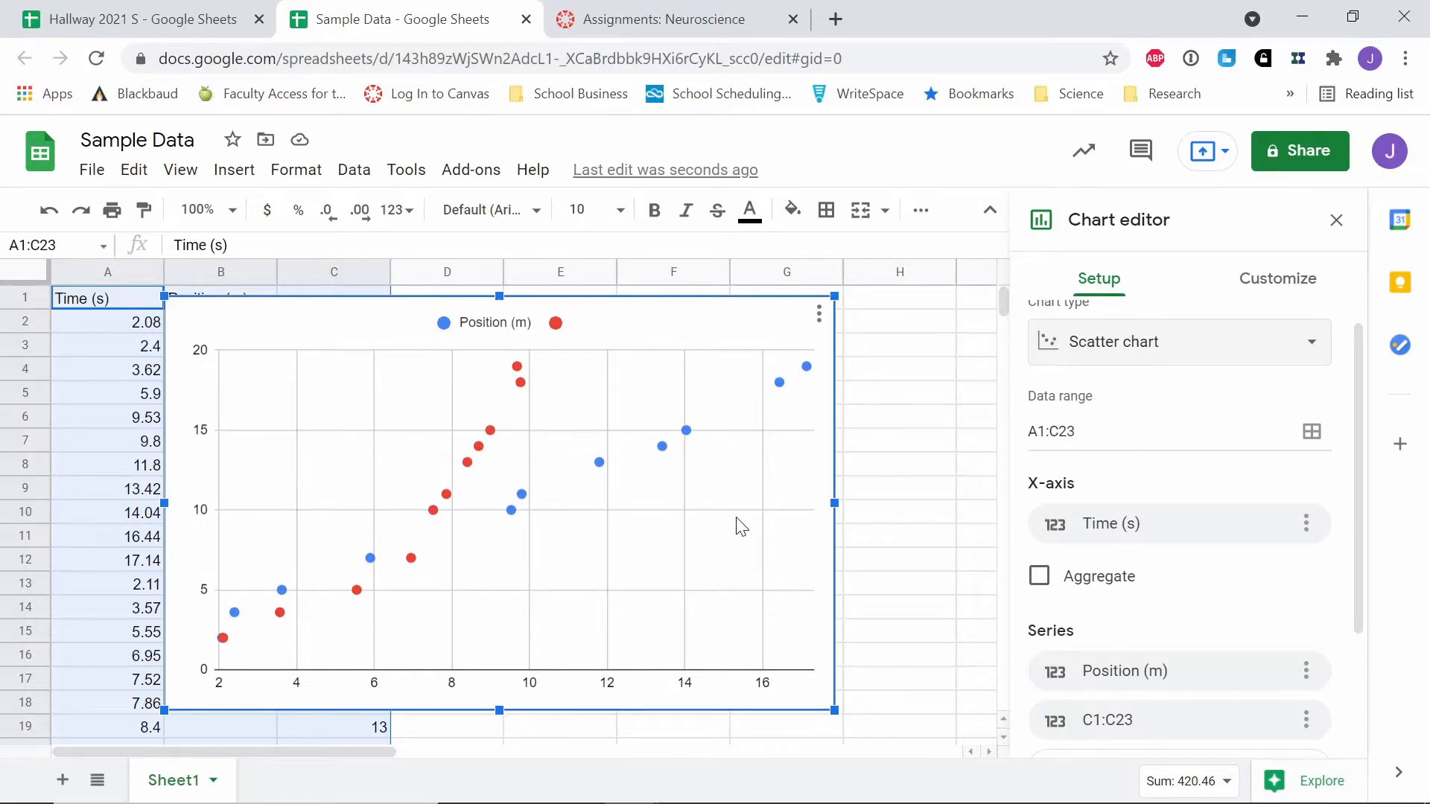
Step: Review the formatting options of the chart's Position (m) series and collapse the Series section
left_click(686, 431)
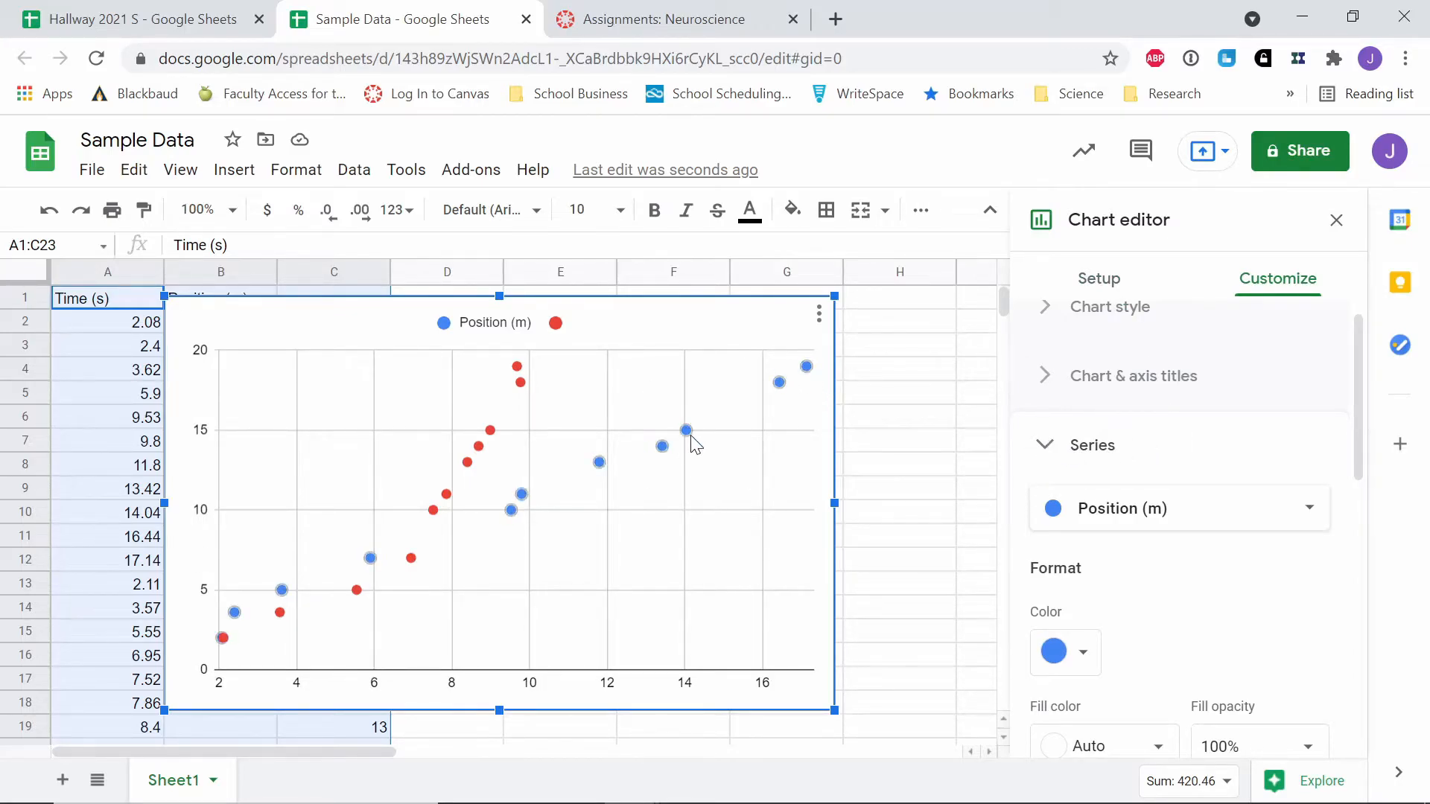
scroll(1132, 465, "down", 4)
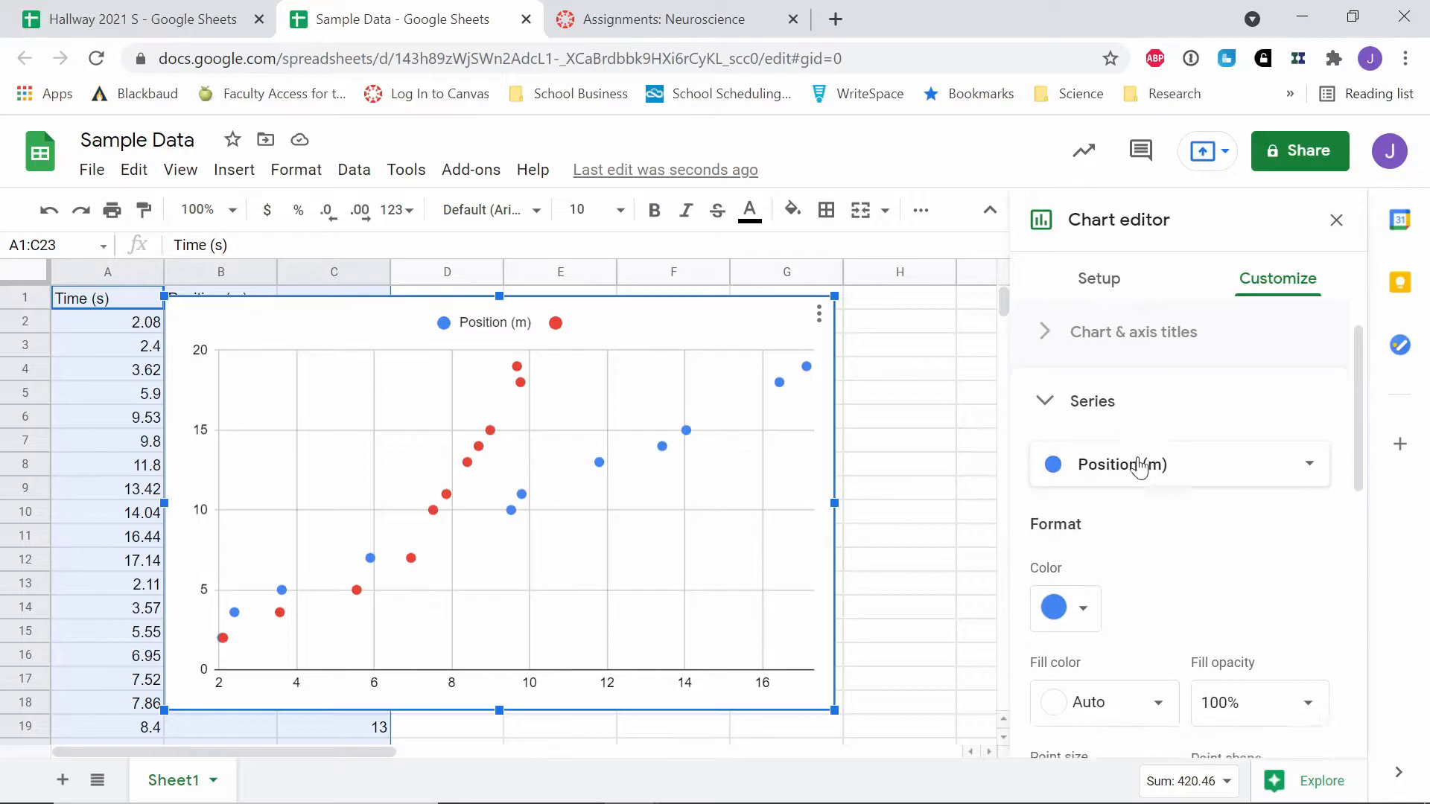
scroll(1136, 462, "up", 4)
left_click(1042, 443)
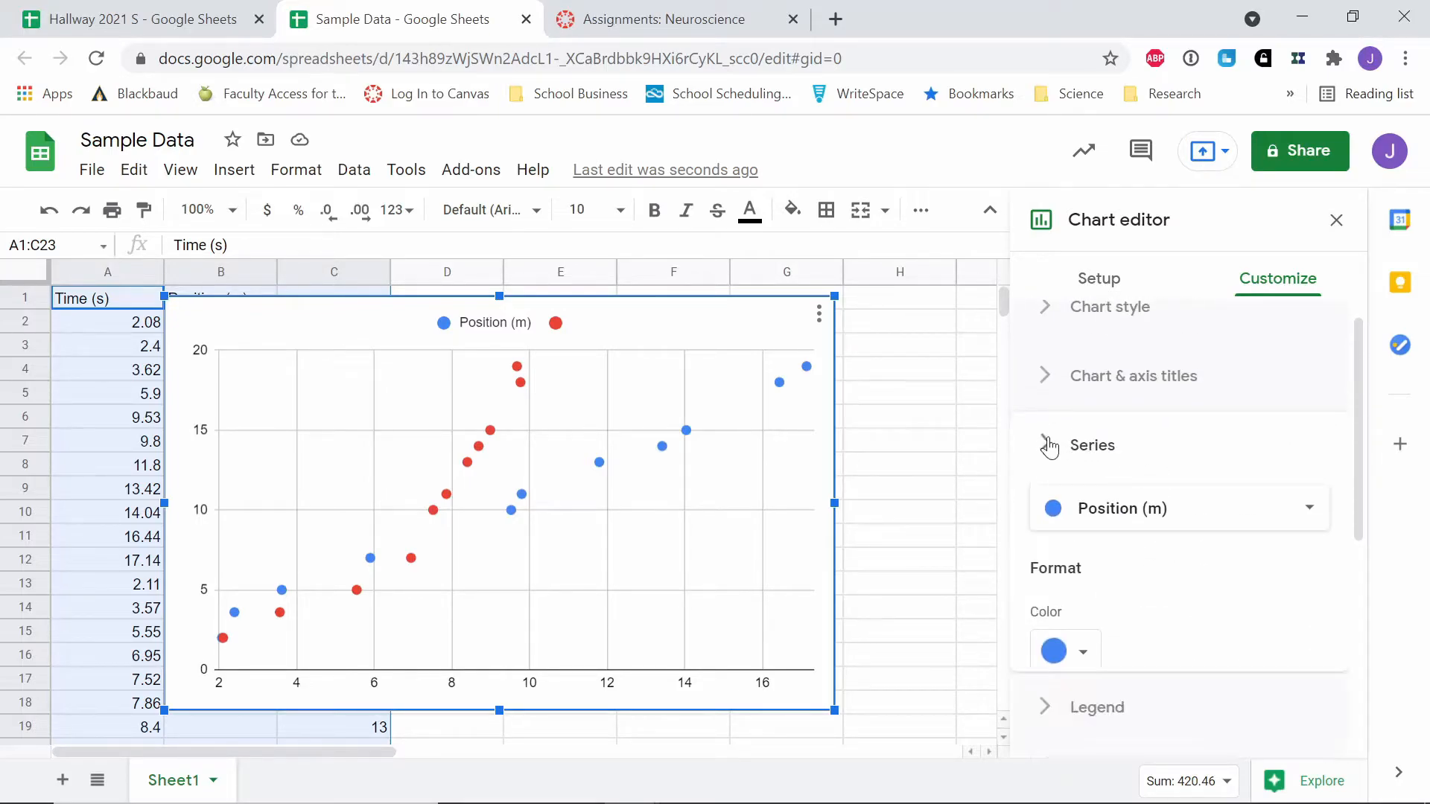
left_click(1312, 287)
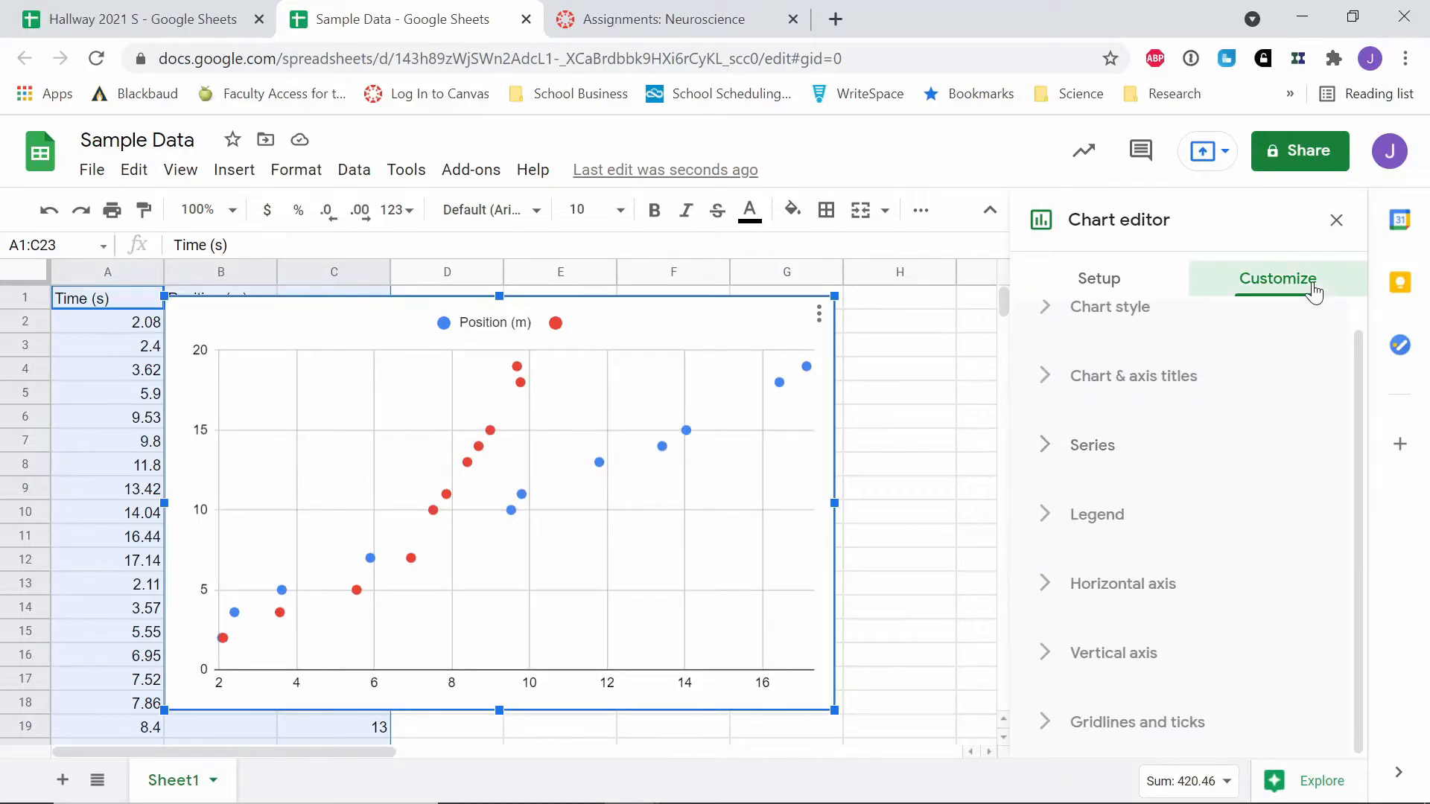
Step: Add a trendline to the Position (m) series of the scatter chart
left_click(1040, 448)
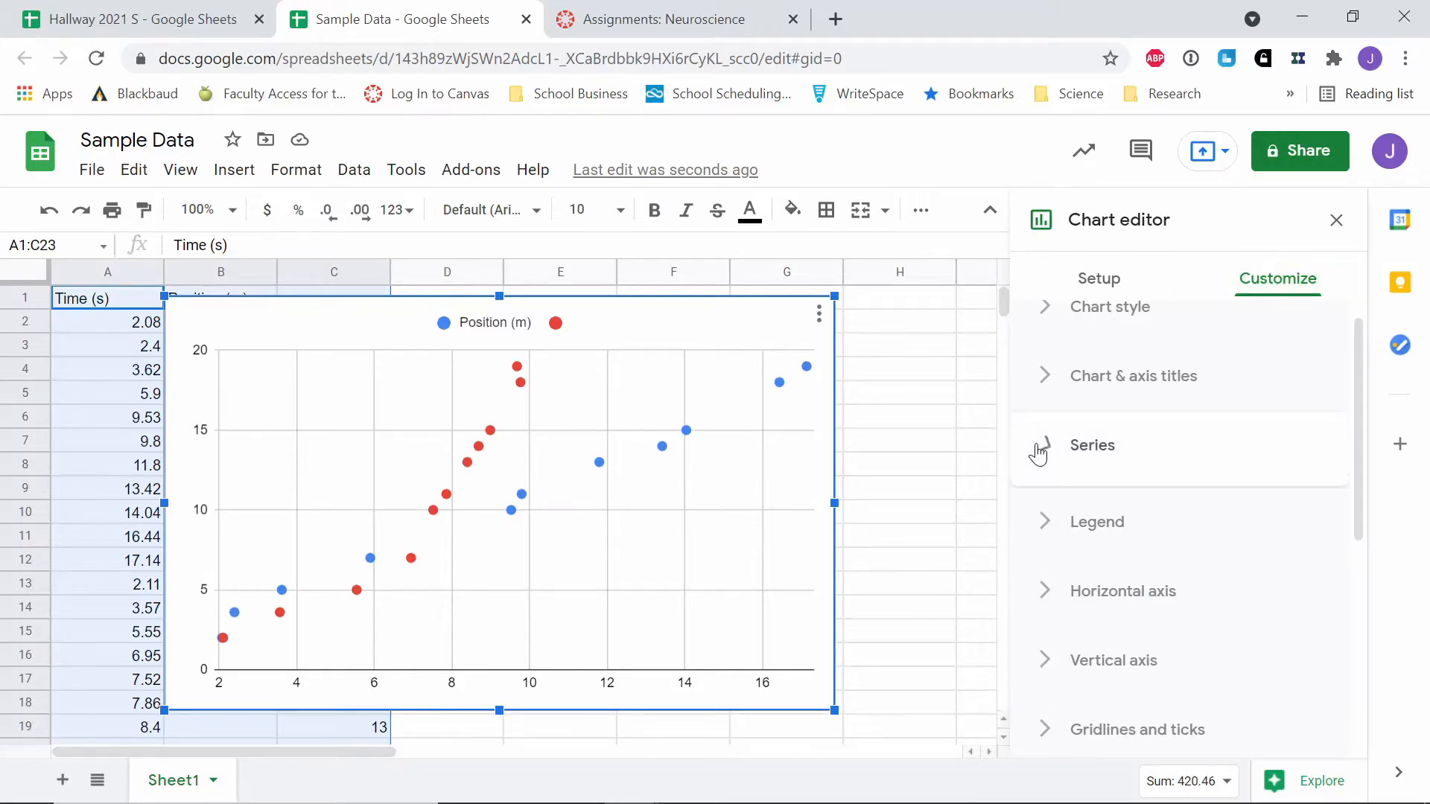
scroll(1124, 484, "down", 3)
scroll(1128, 485, "down", 4)
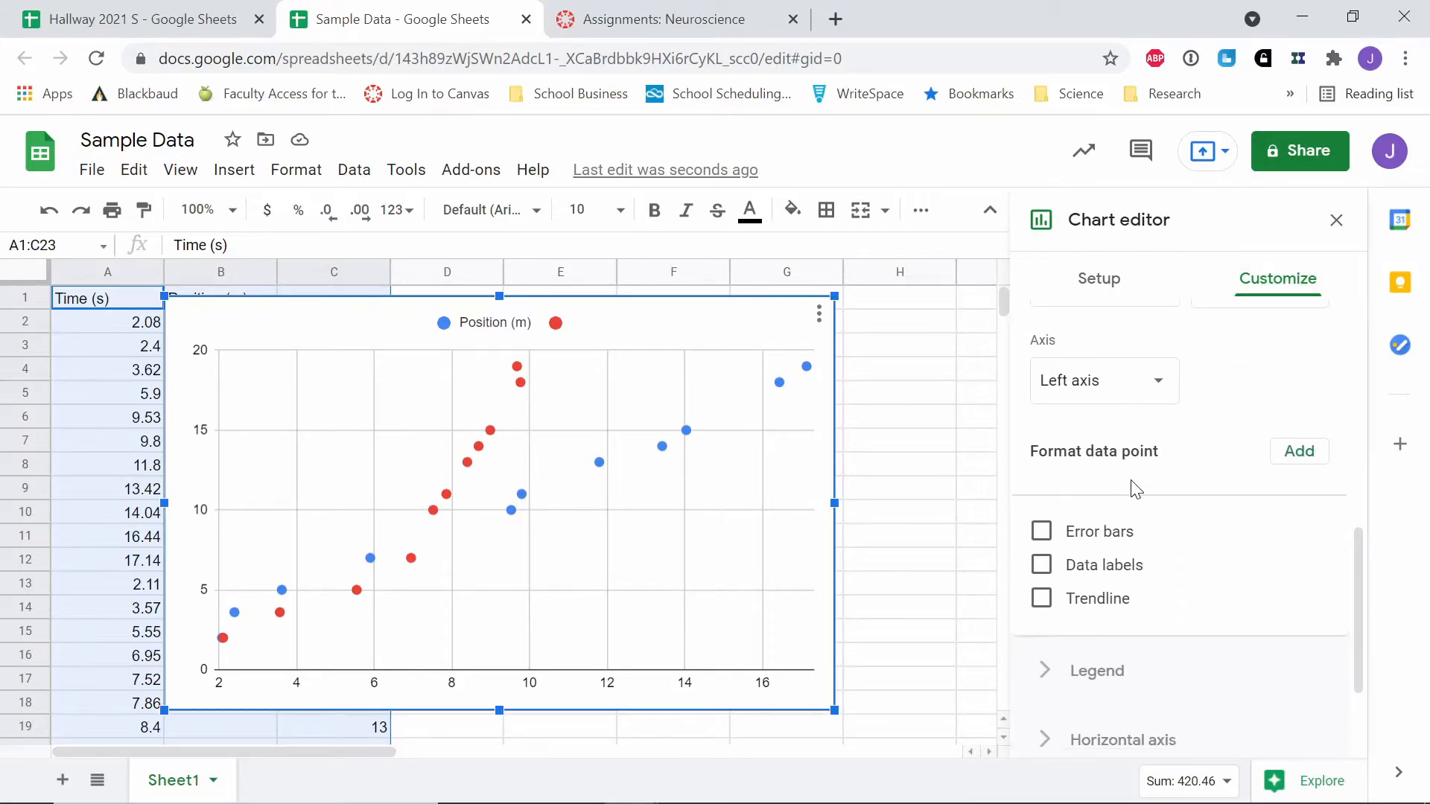
left_click(1041, 599)
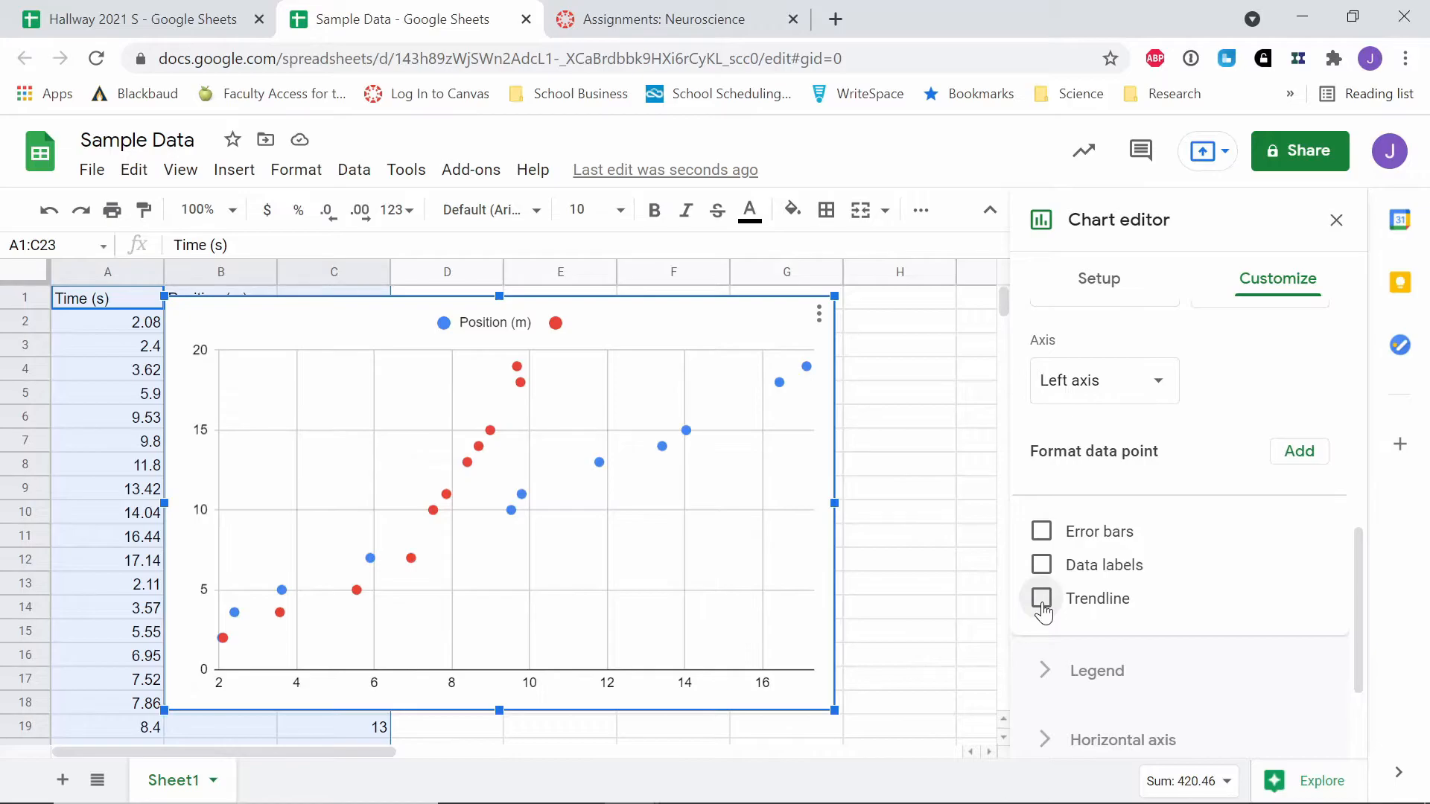
scroll(1223, 495, "down", 3)
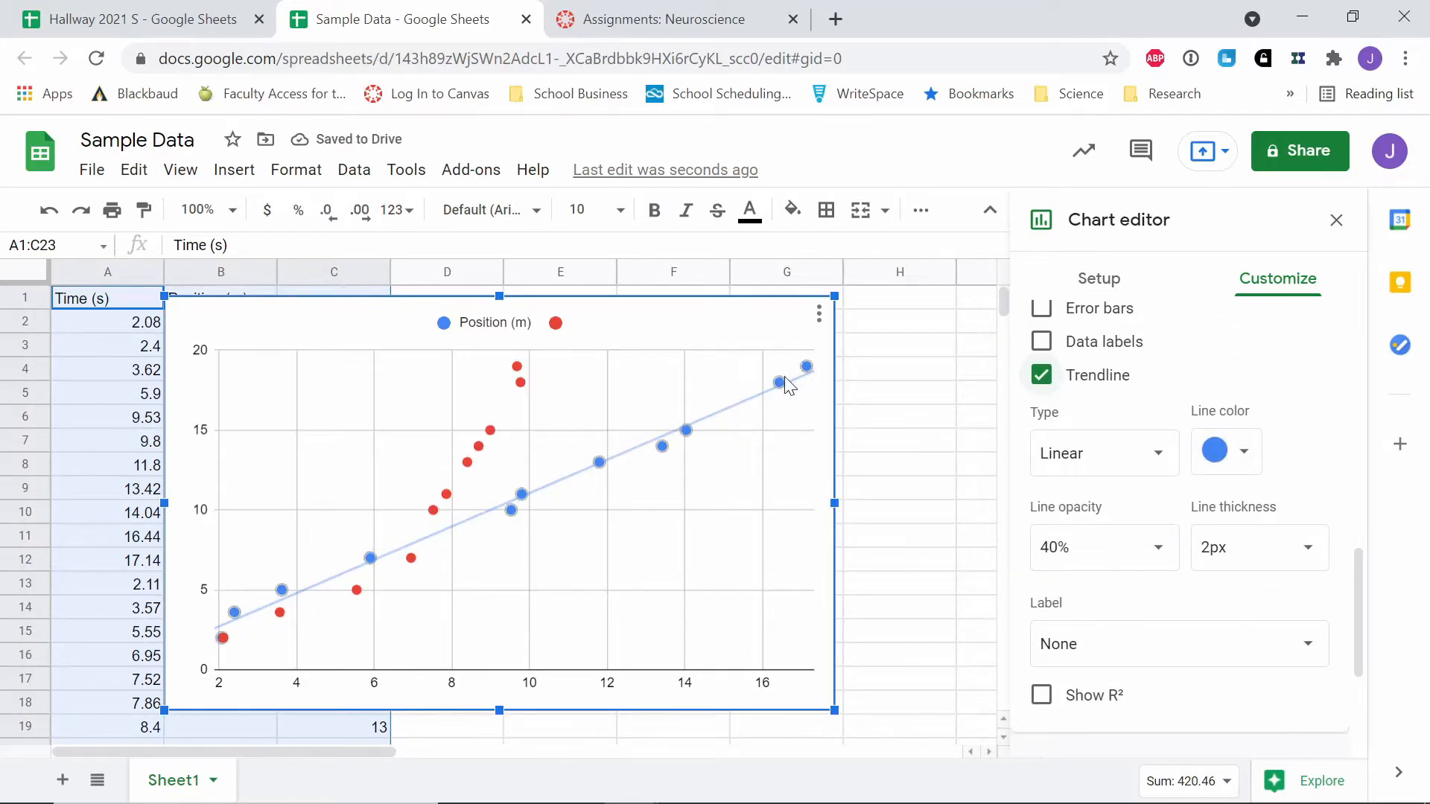
Step: Label the Position (m) trendline with its equation and show its R² value
scroll(1288, 483, "down", 3)
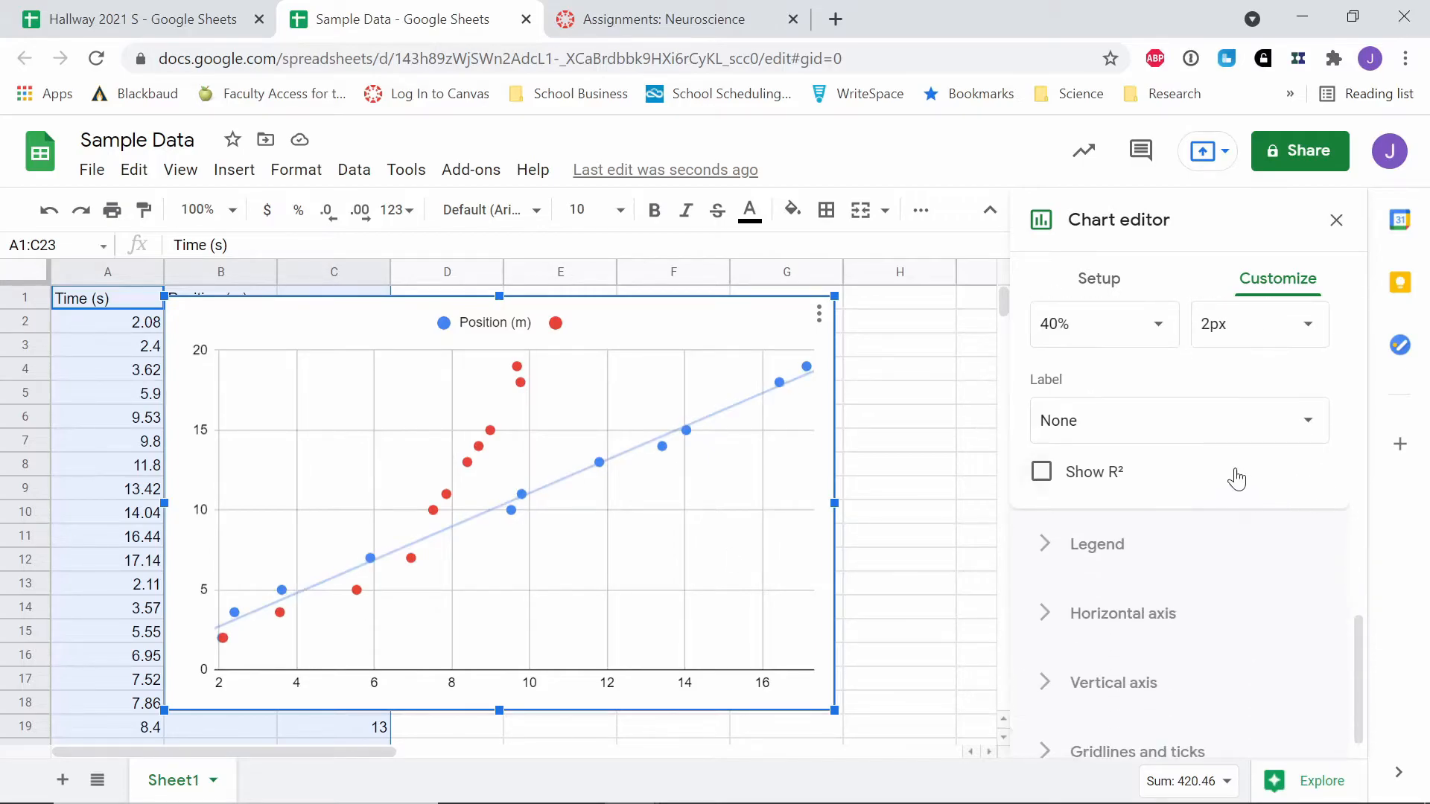
left_click(1149, 434)
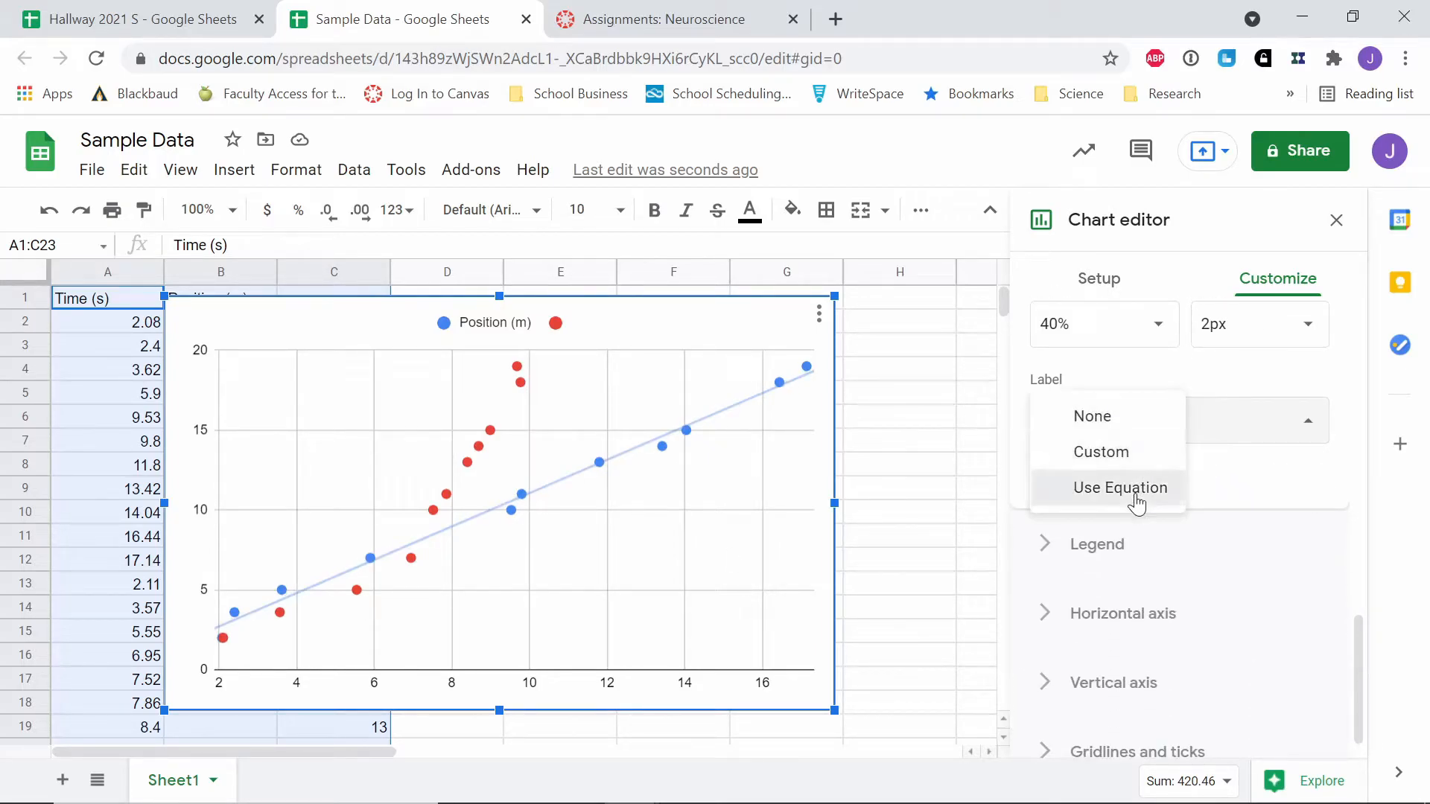
left_click(1134, 488)
left_click(1043, 474)
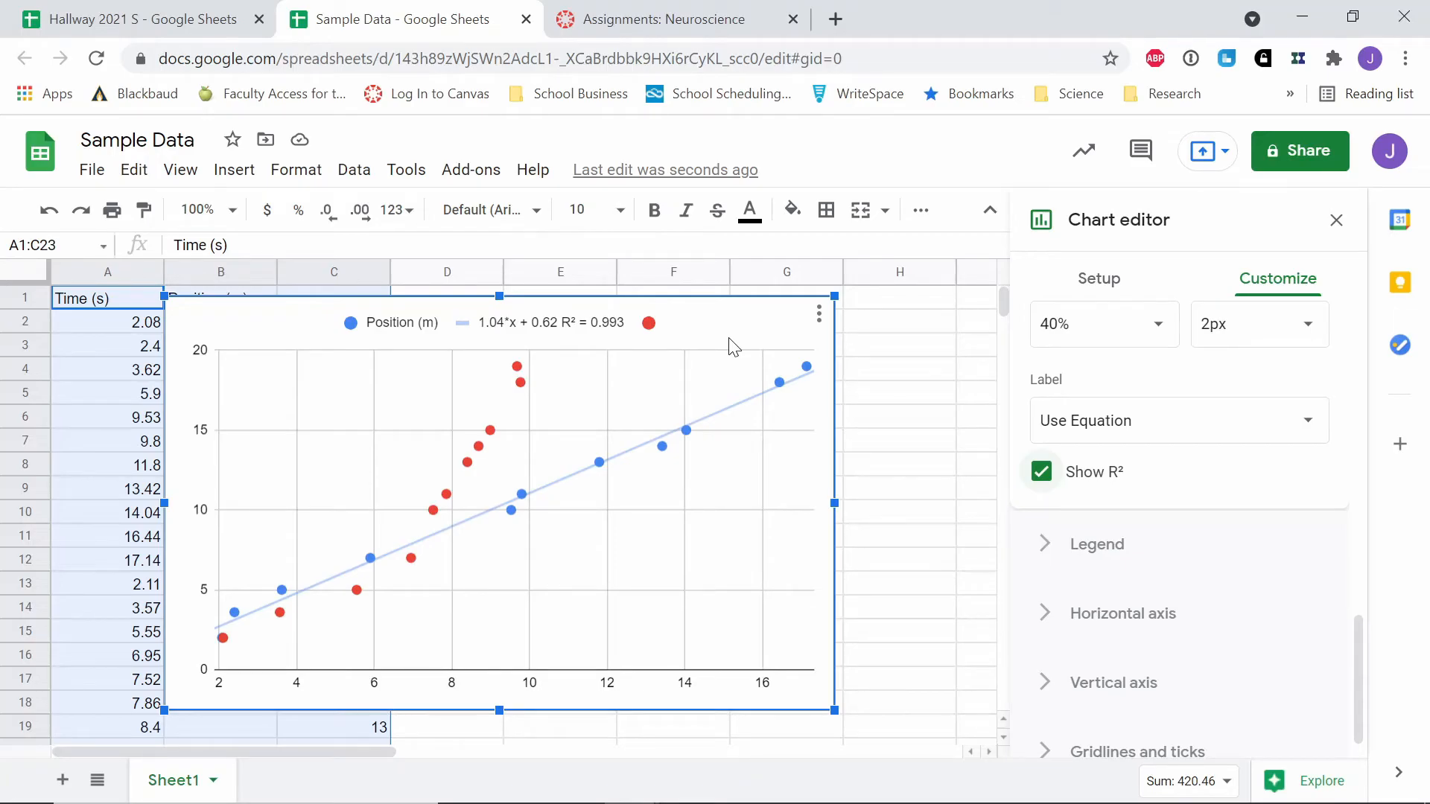
Step: Delete the scatter chart from the sheet
key("Delete")
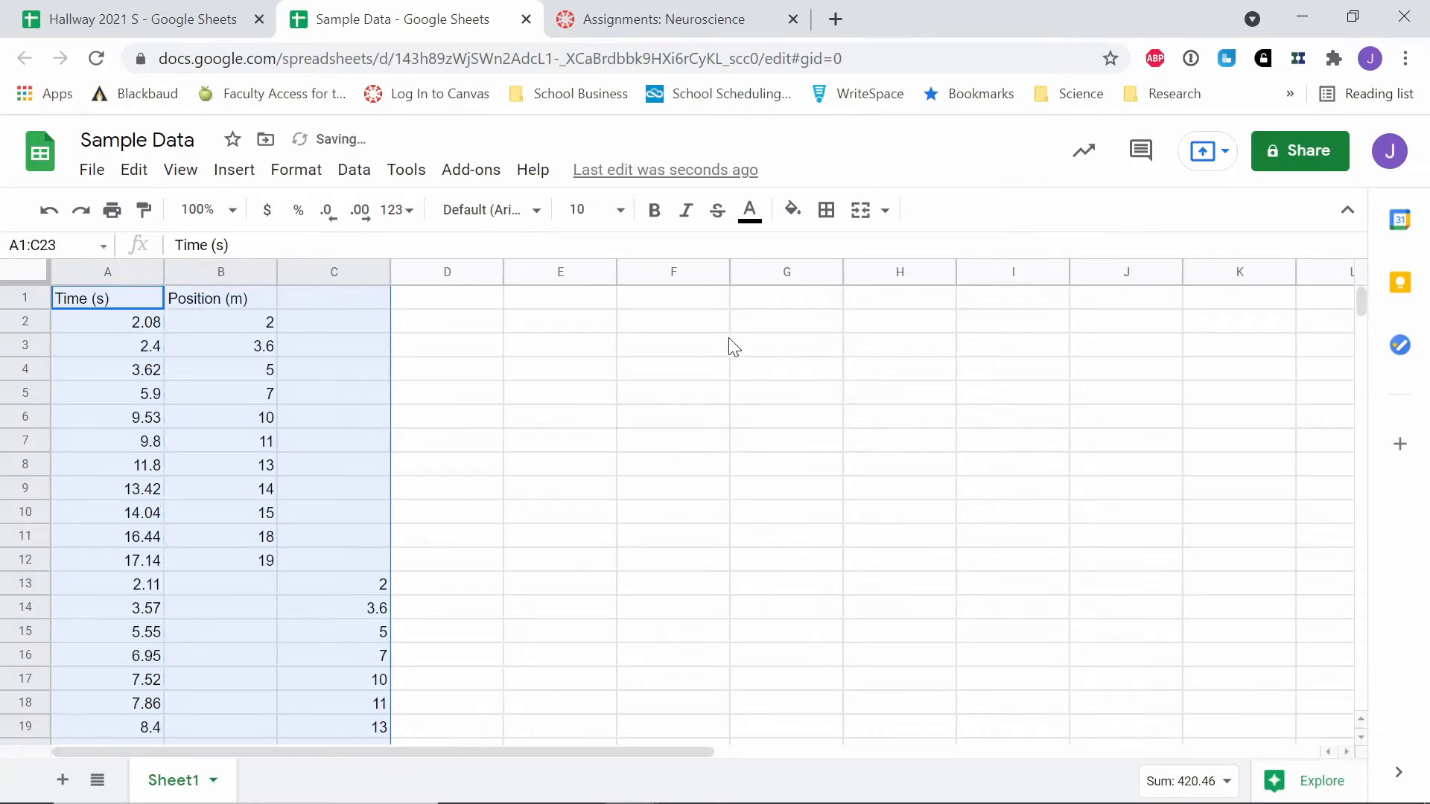
key("ctrl+z")
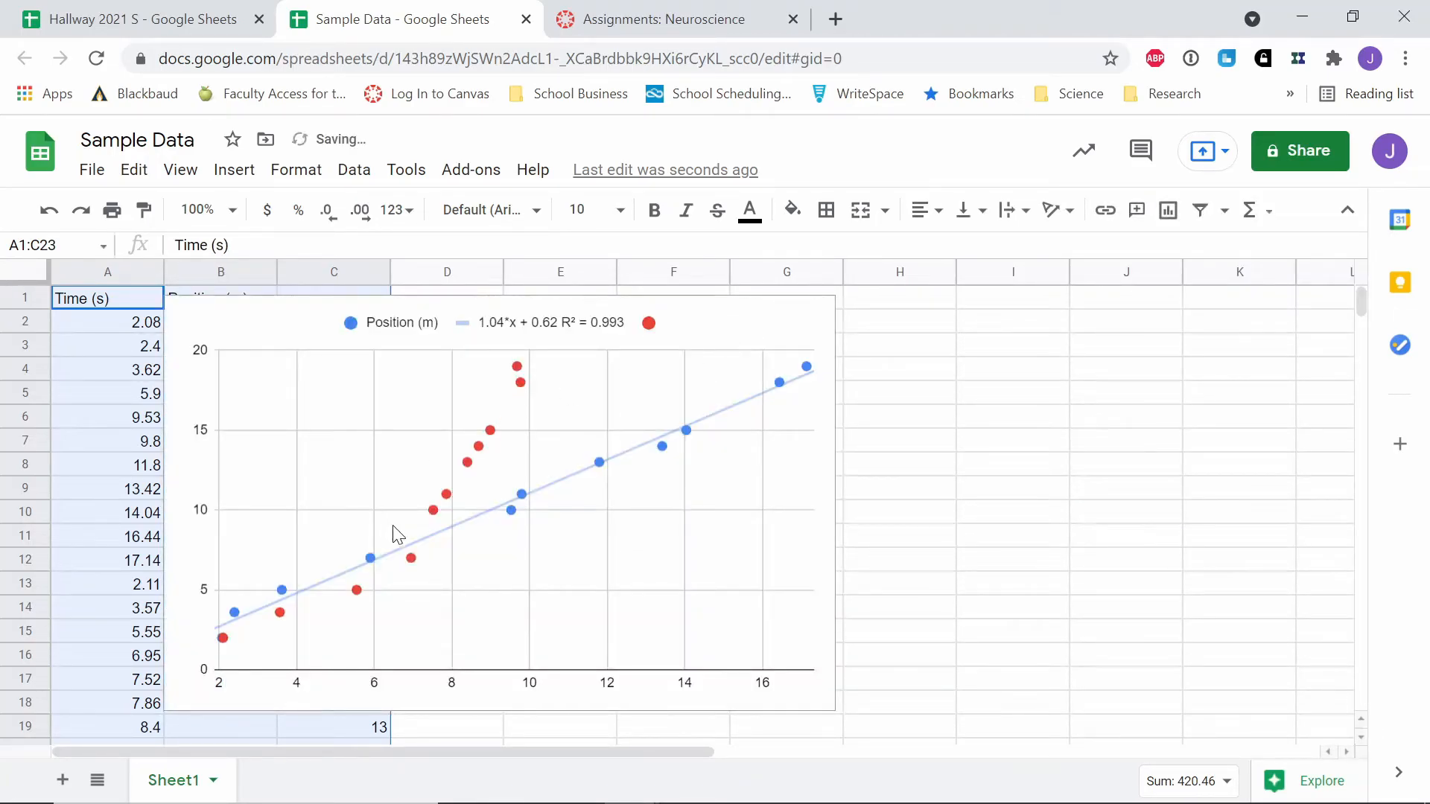
left_click(411, 560)
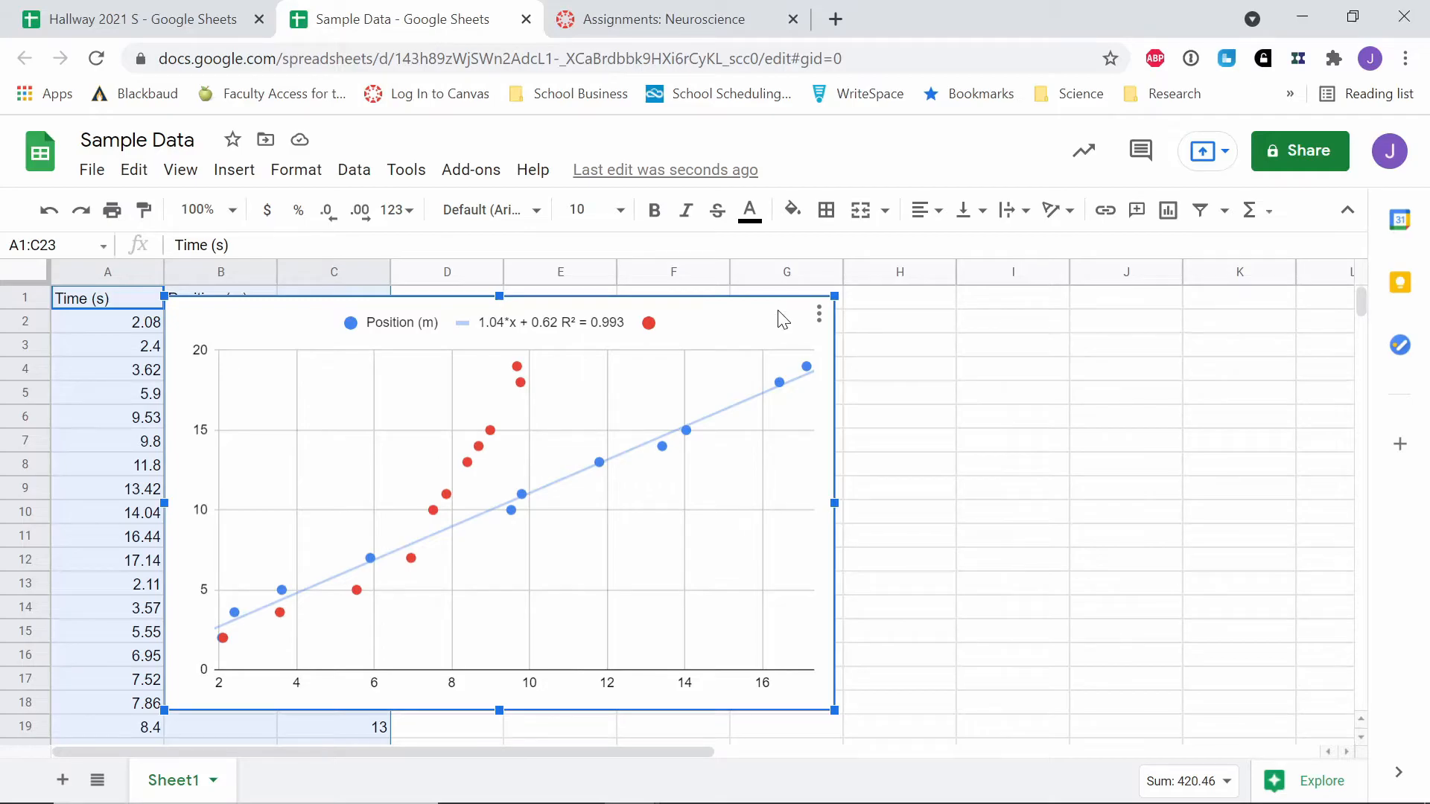
key("Delete")
left_click(635, 503)
Step: Move the position values in C17:C23 across to D17:D23, leaving C13:C16 in place
scroll(577, 511, "down", 3)
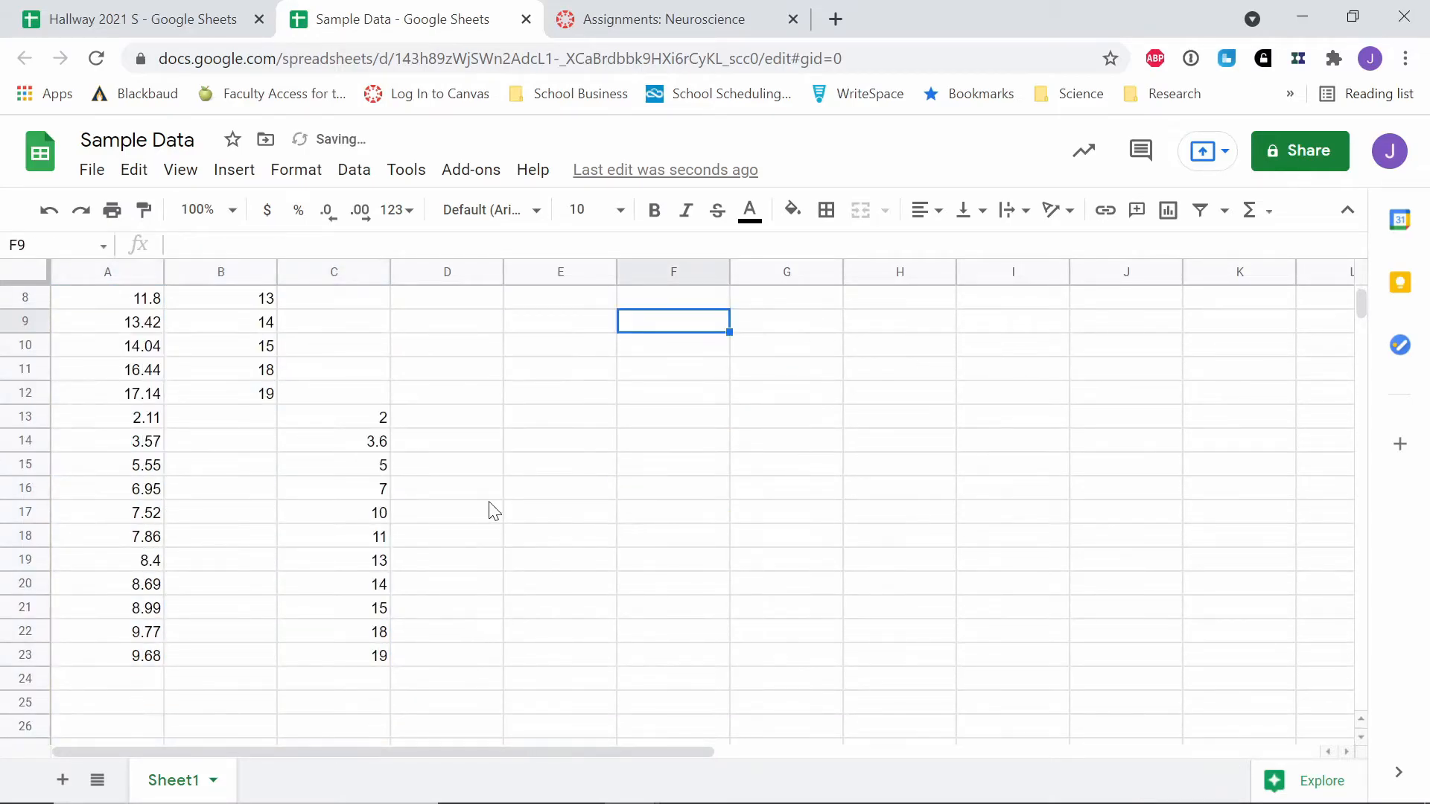
left_click(366, 423)
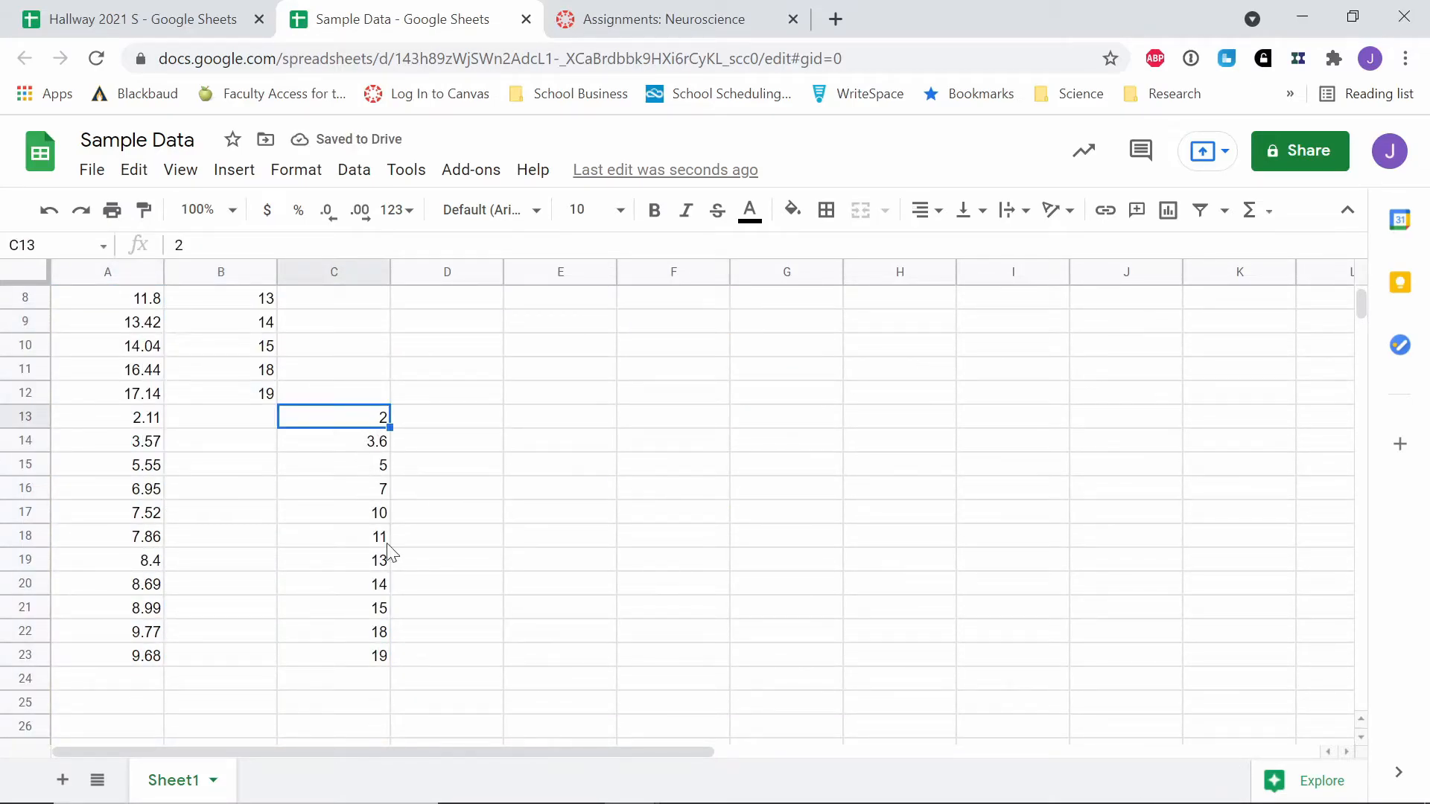
left_click(370, 658, "shift")
left_click(464, 456)
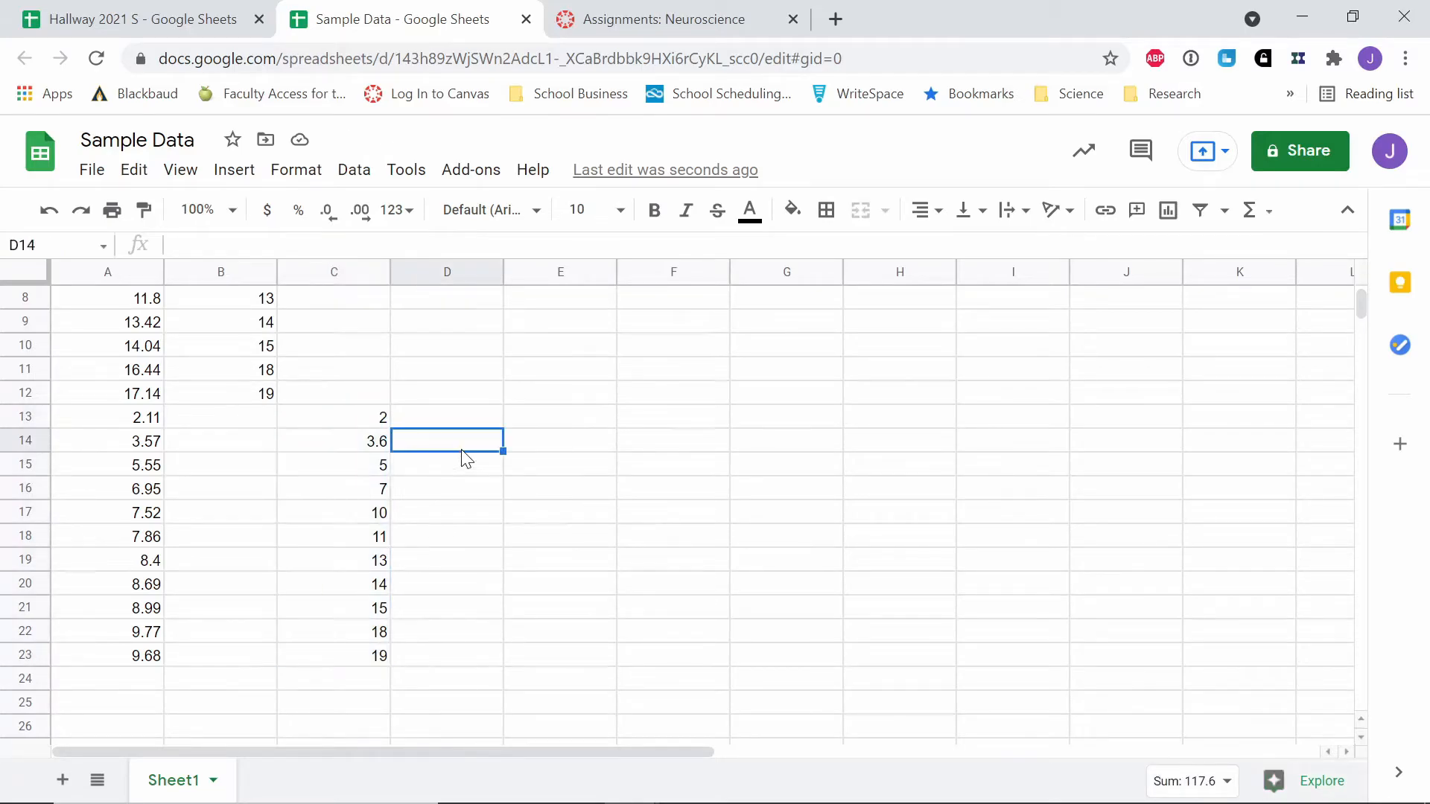
left_click(365, 475)
left_click_drag(366, 487, 361, 419)
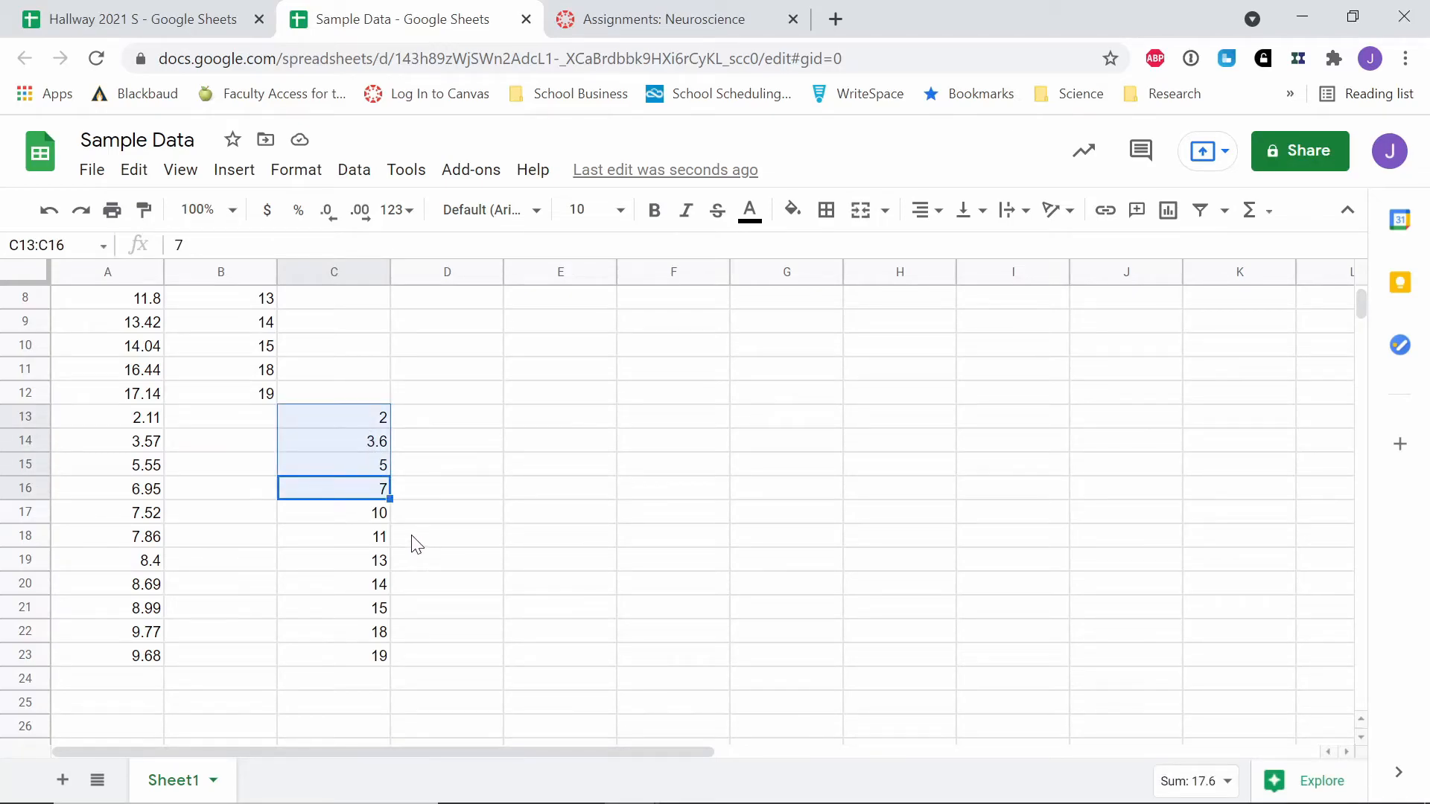
left_click(365, 516)
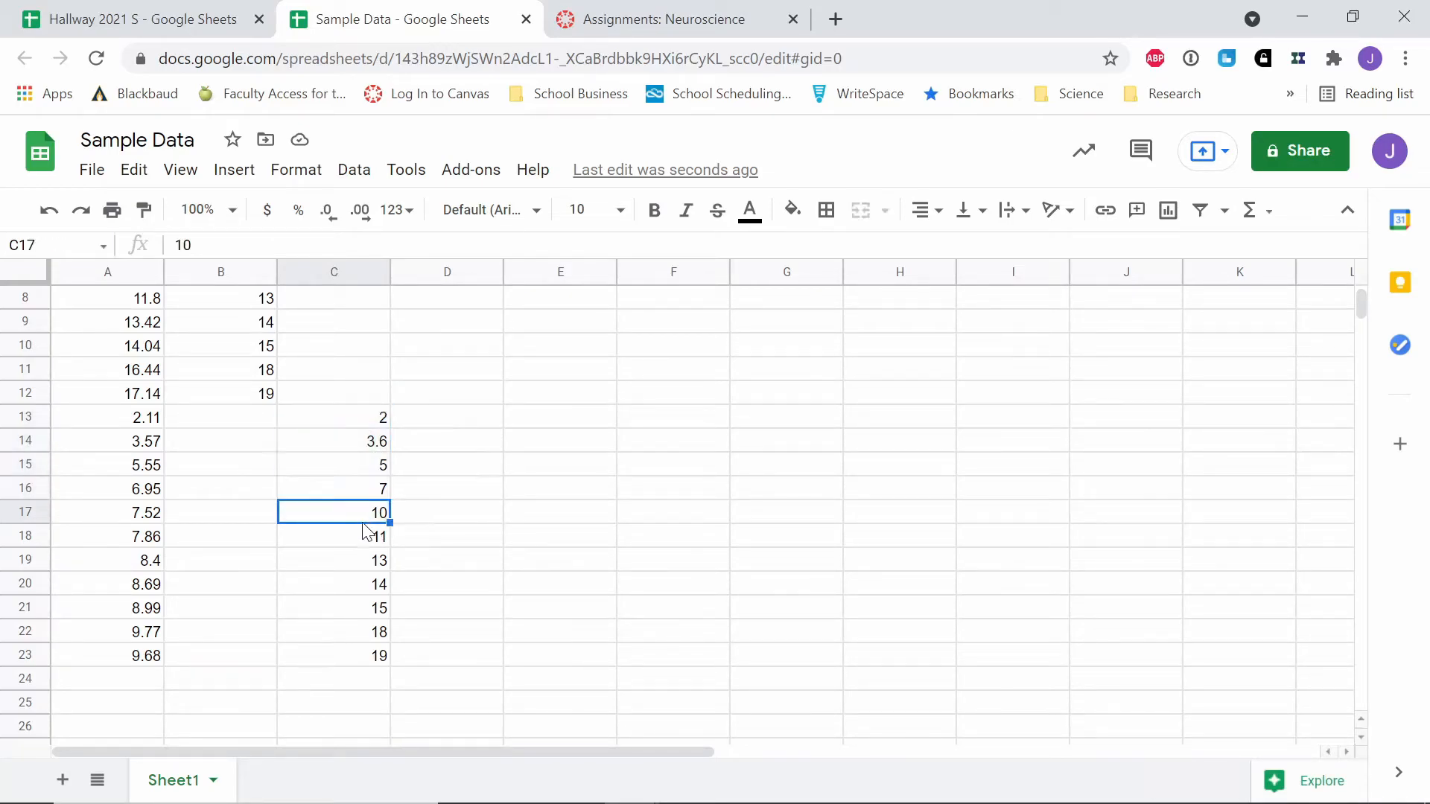
left_click(375, 661, "shift")
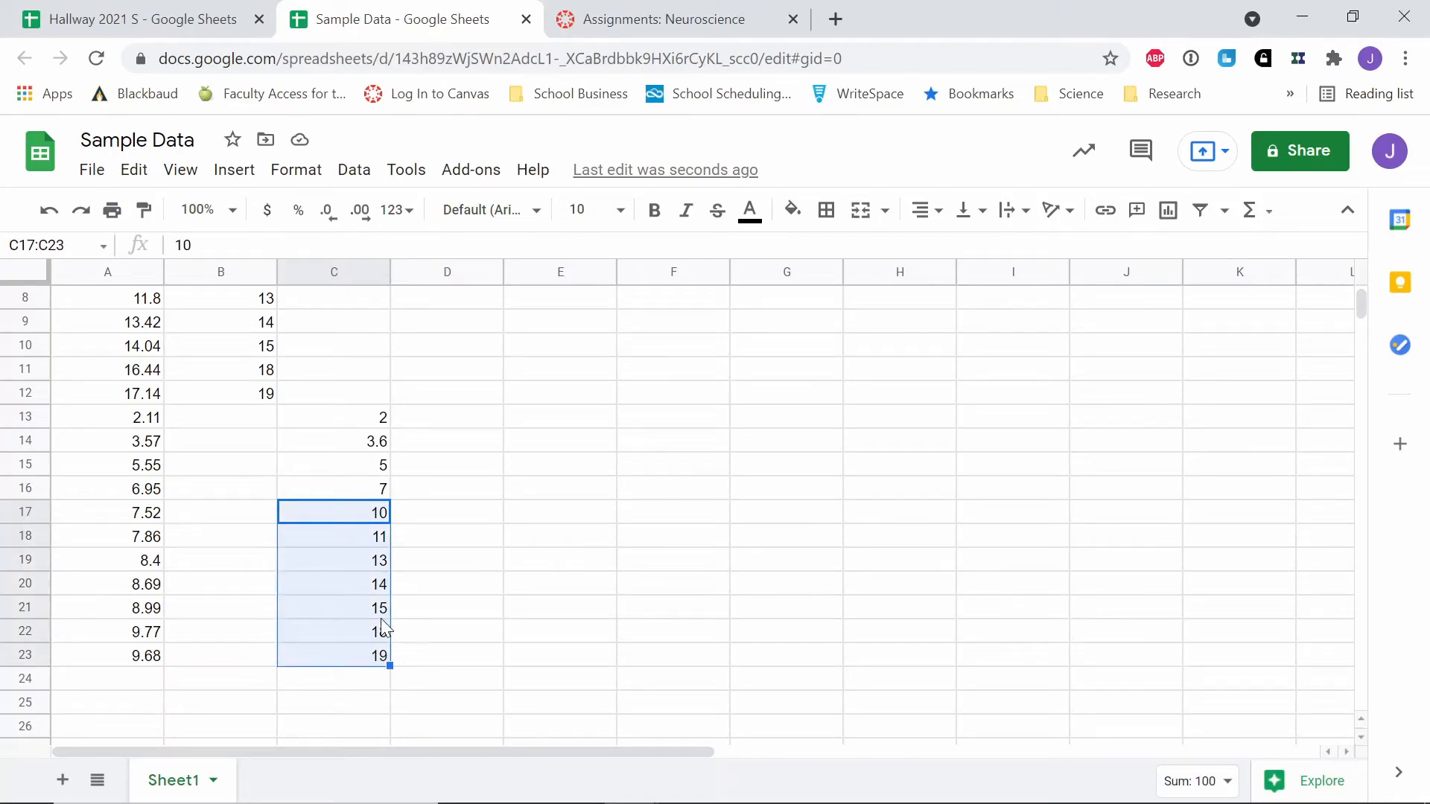
left_click_drag(393, 615, 522, 708)
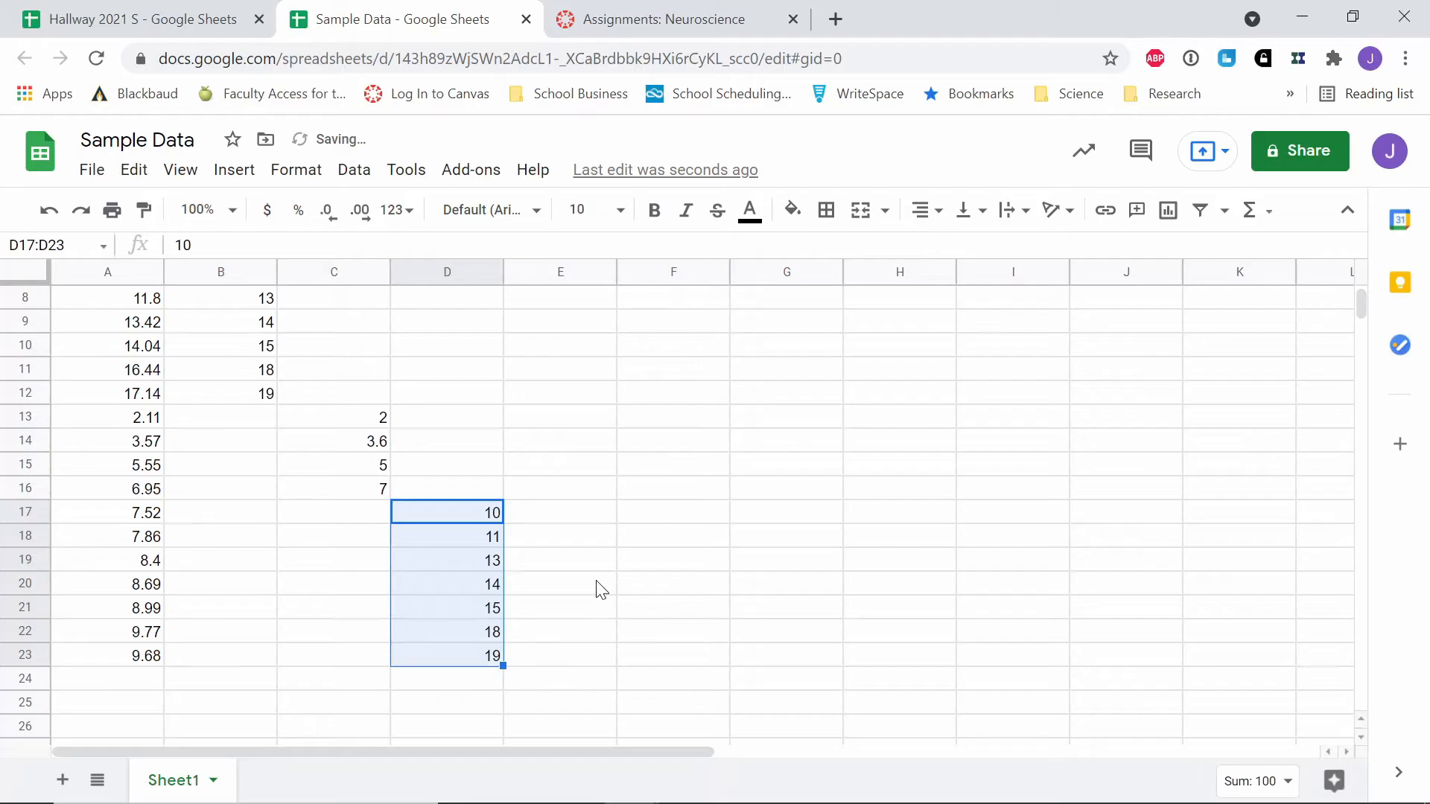
left_click(596, 587)
Step: Enter 7 in cell D16, above the moved position values
left_click(460, 496)
type("7")
key("Return")
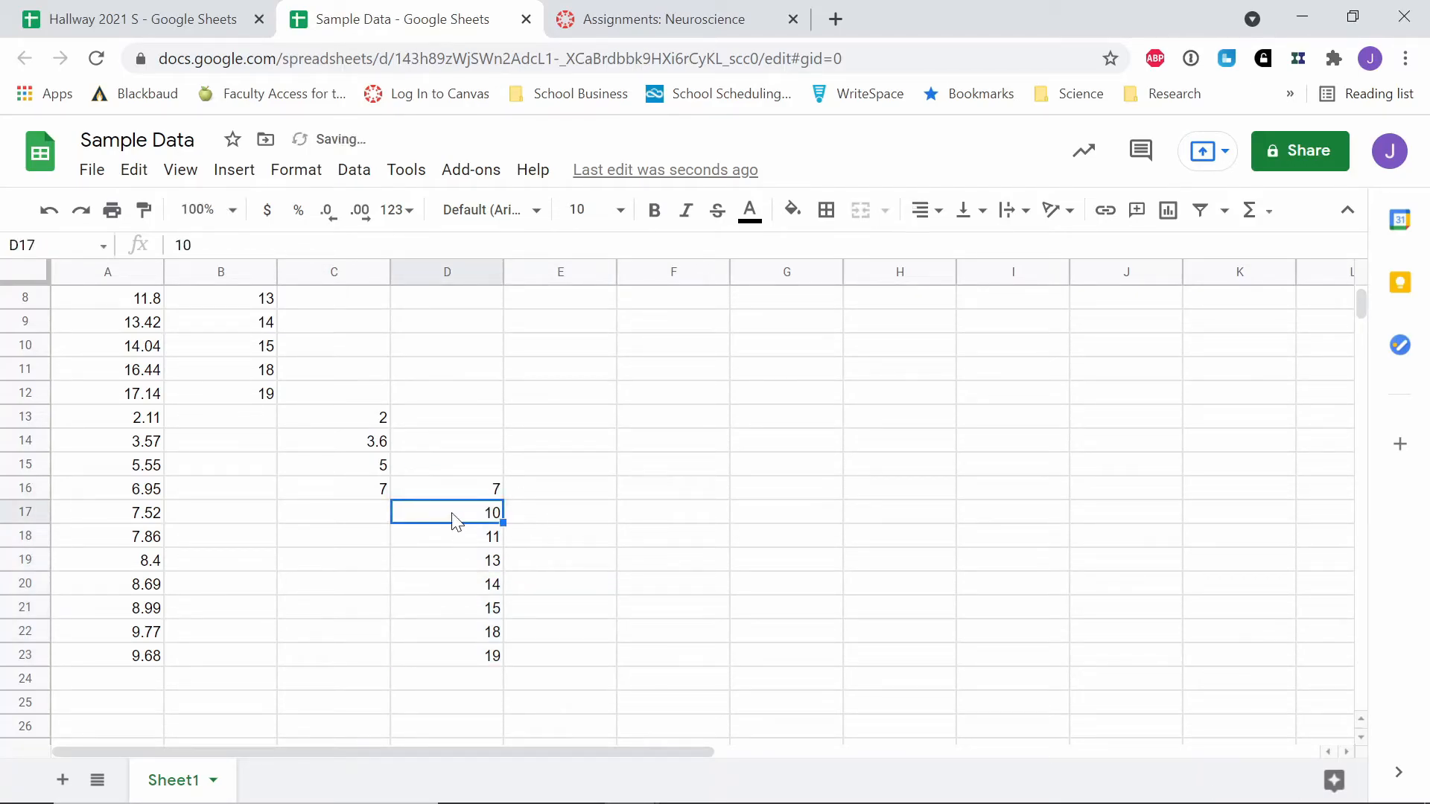
Step: Insert a chart from the full data range A1:D23
left_click(471, 659)
scroll(88, 298, "up", 3)
left_click(112, 305, "shift")
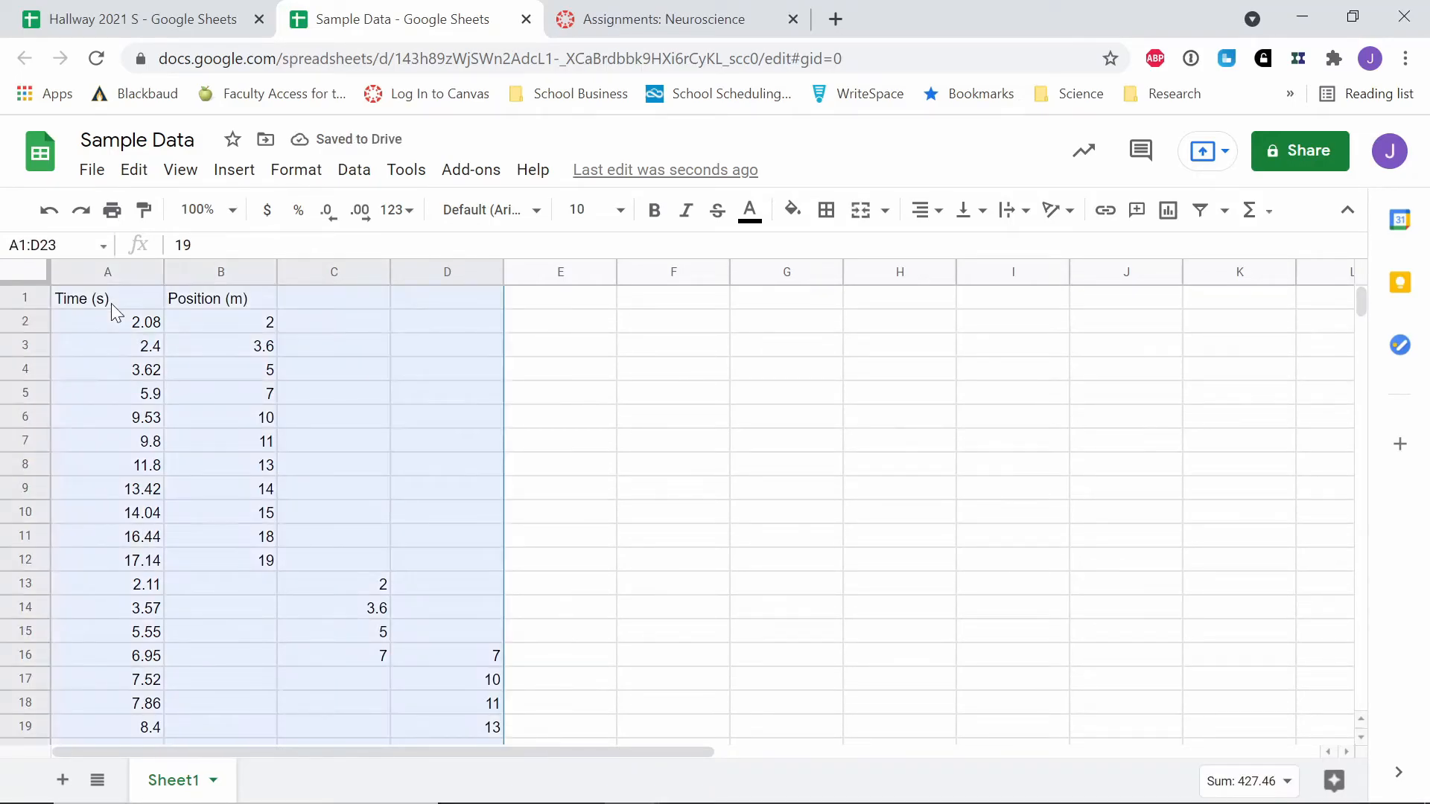
left_click(234, 169)
left_click(289, 495)
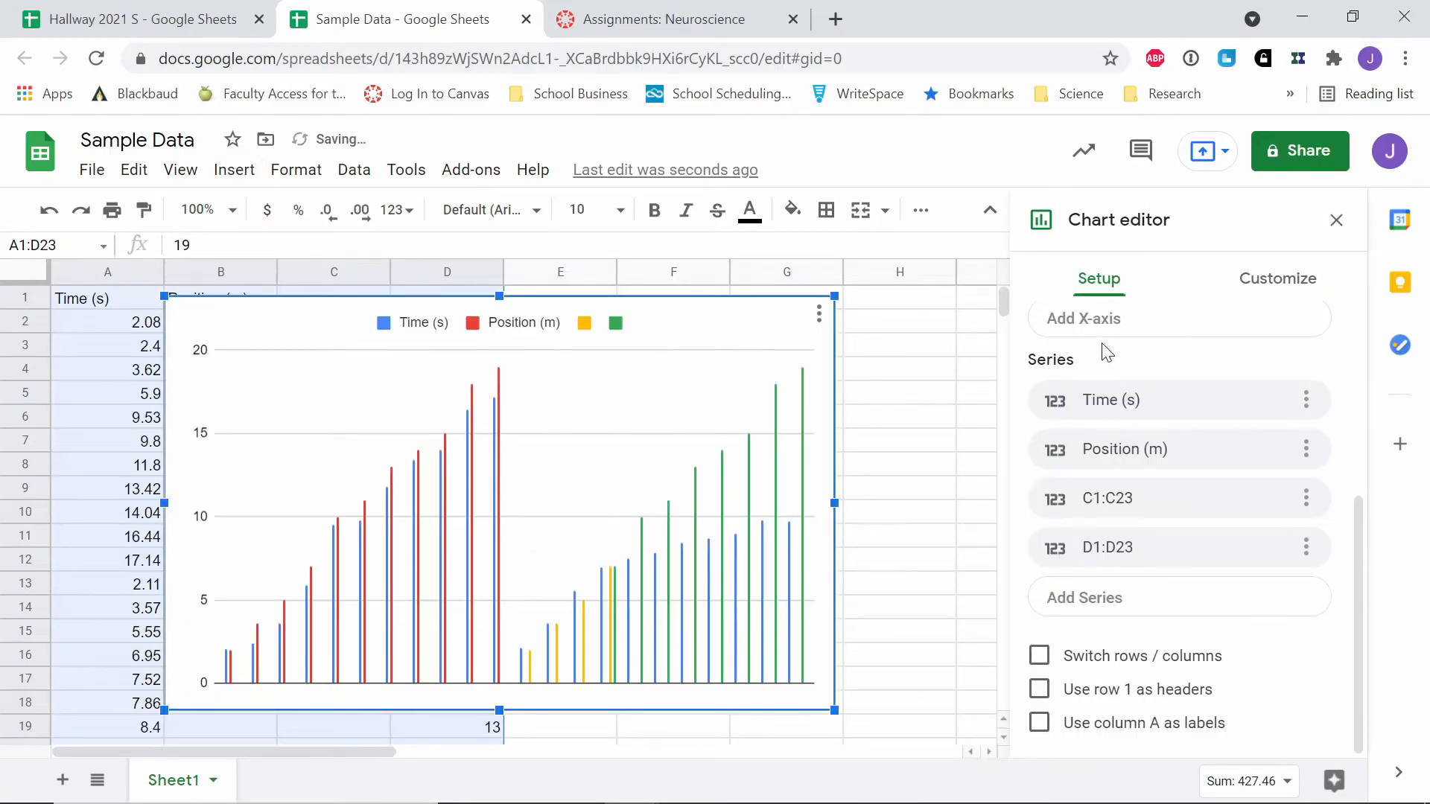
Step: Change the new chart's type to Scatter chart
scroll(1117, 358, "up", 5)
left_click(1133, 368)
scroll(1091, 521, "down", 3)
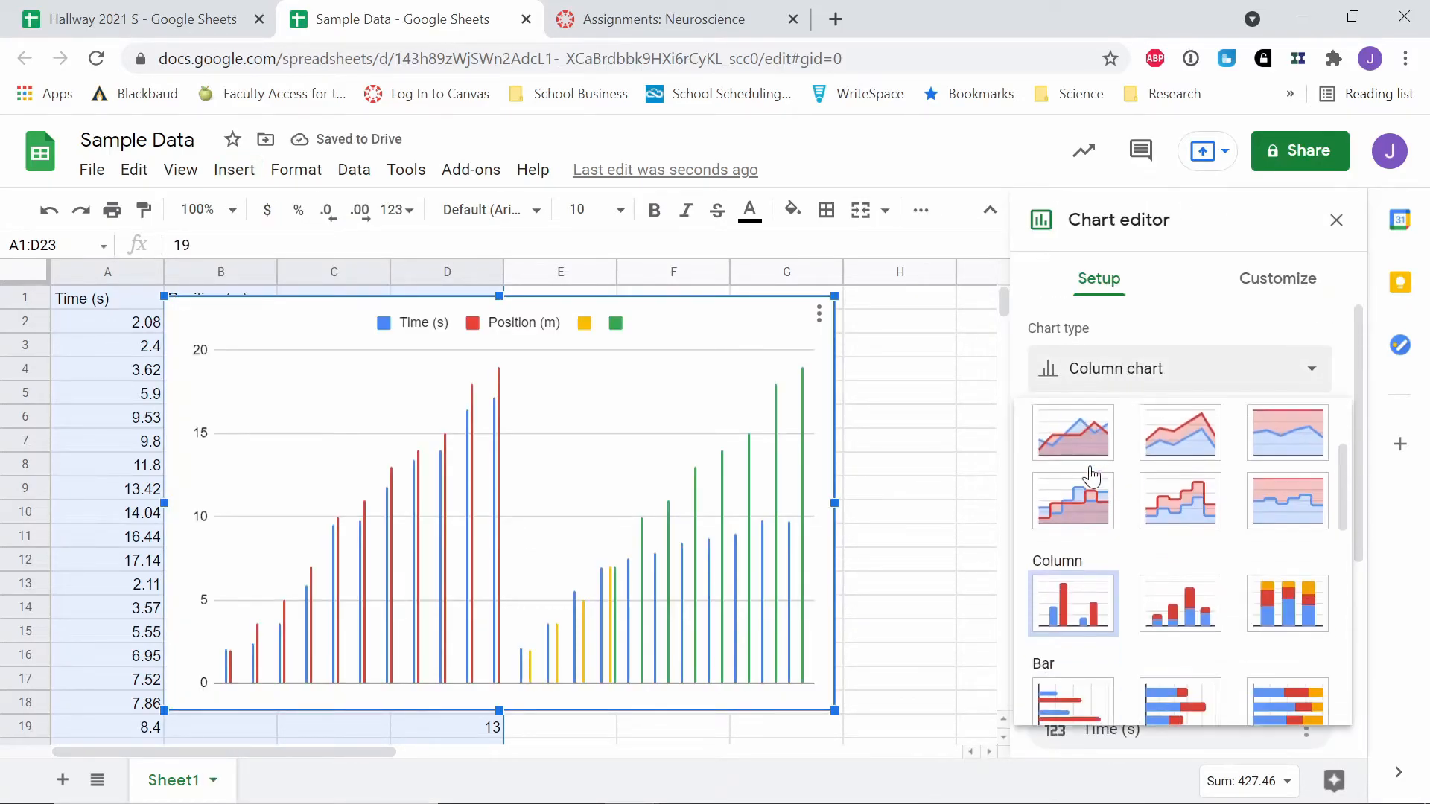
scroll(1088, 596, "down", 3)
left_click(1091, 607)
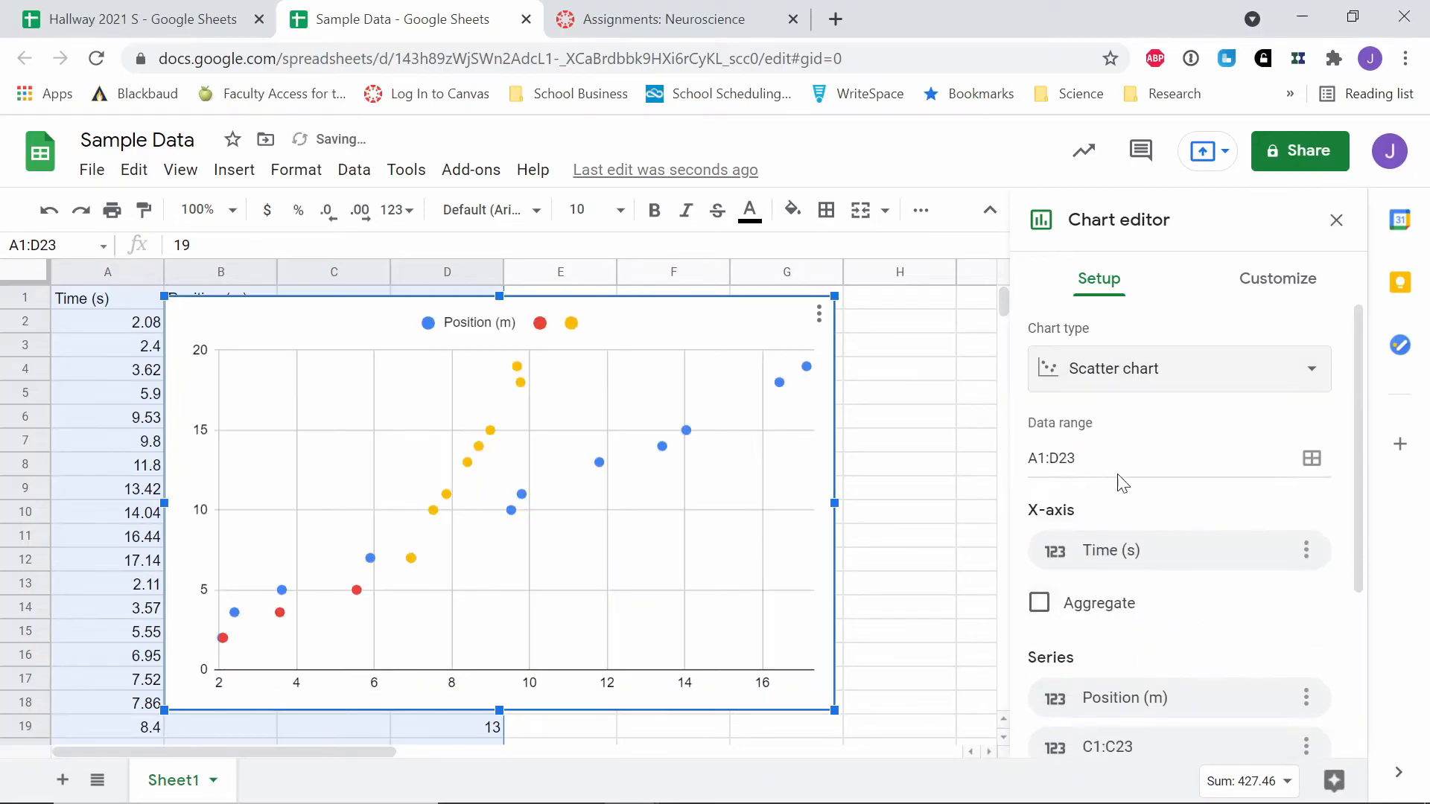
Step: Add trendlines to all series of the scatter chart at once
scroll(1182, 518, "down", 1)
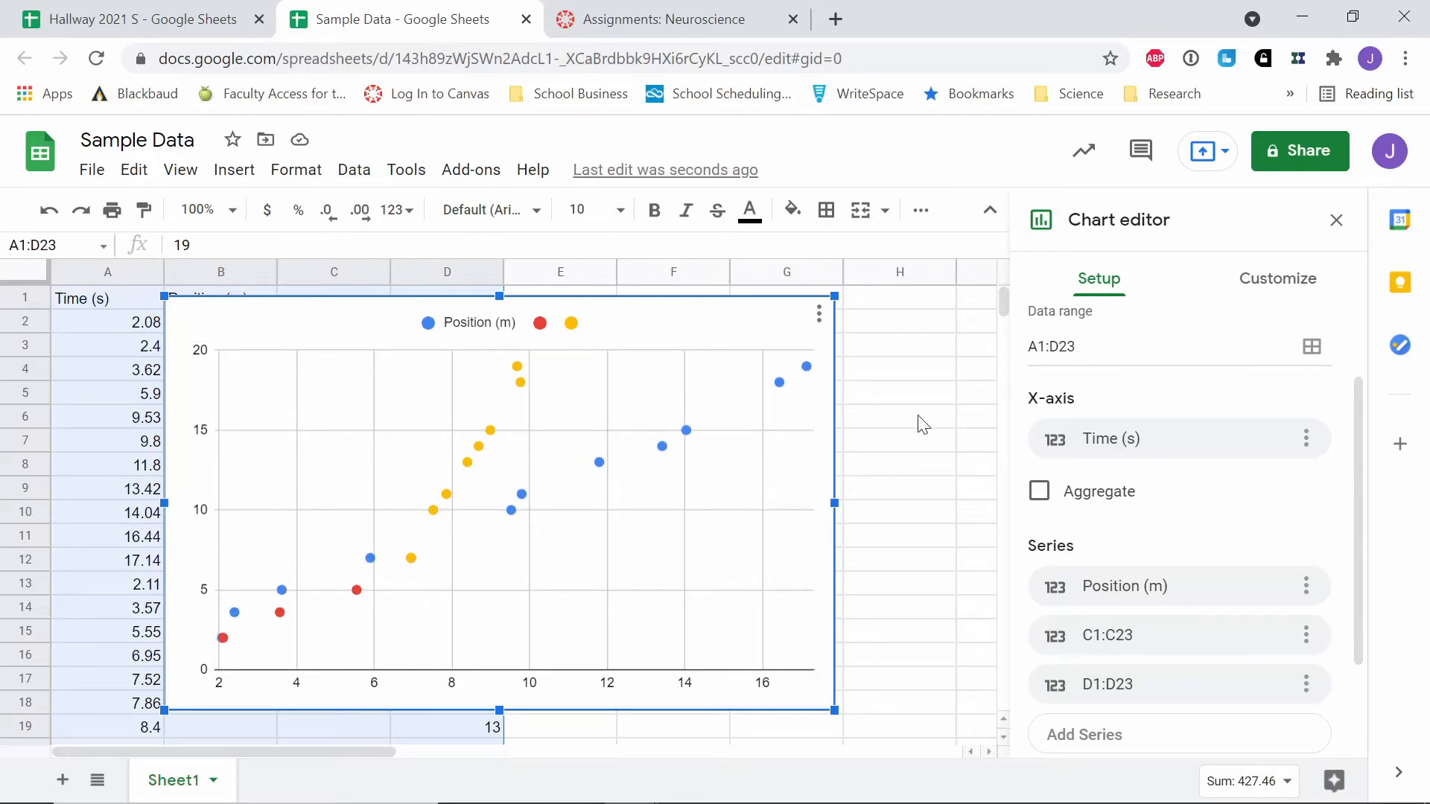
left_click(1274, 279)
left_click(1032, 444)
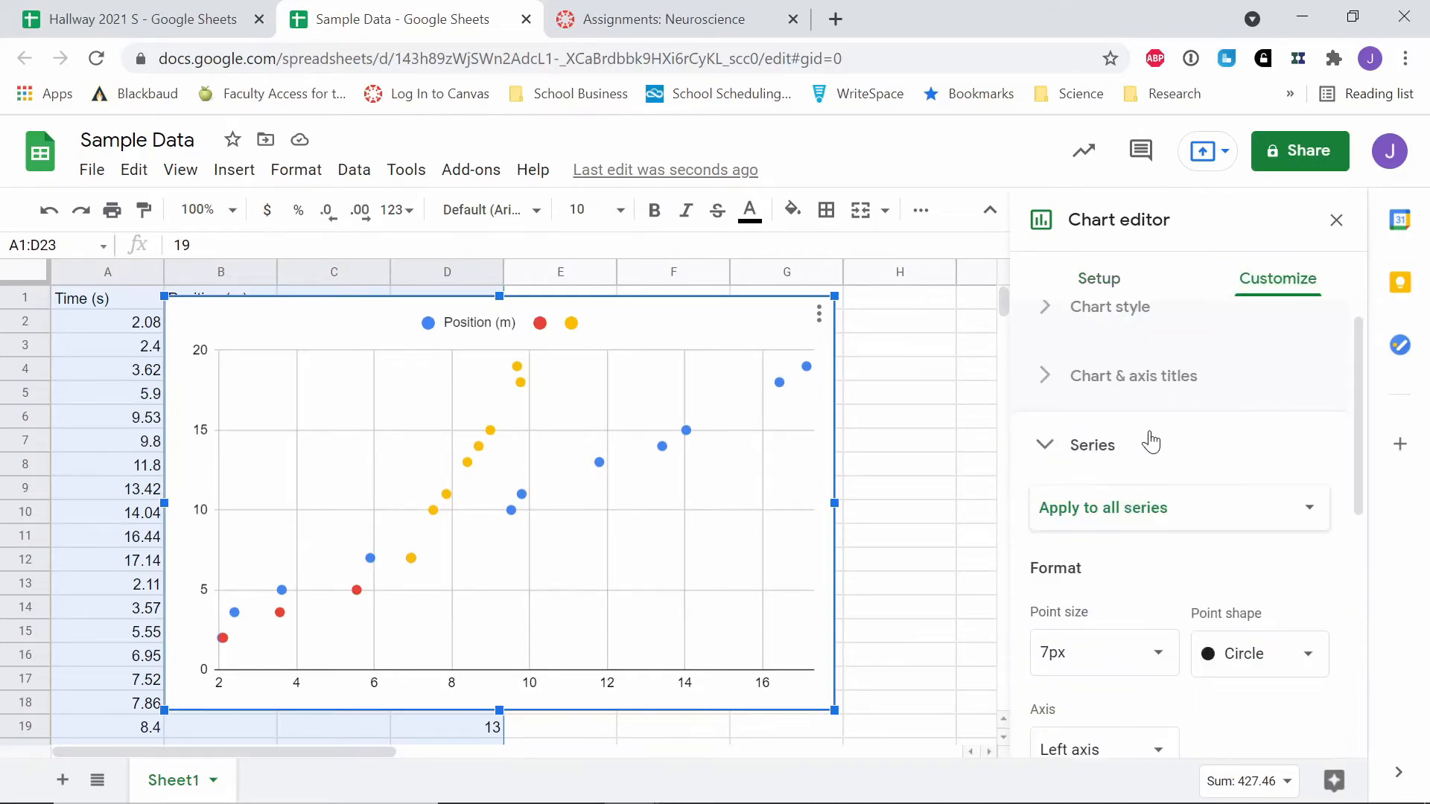
scroll(1151, 447, "down", 4)
scroll(1161, 453, "down", 2)
scroll(1040, 521, "up", 2)
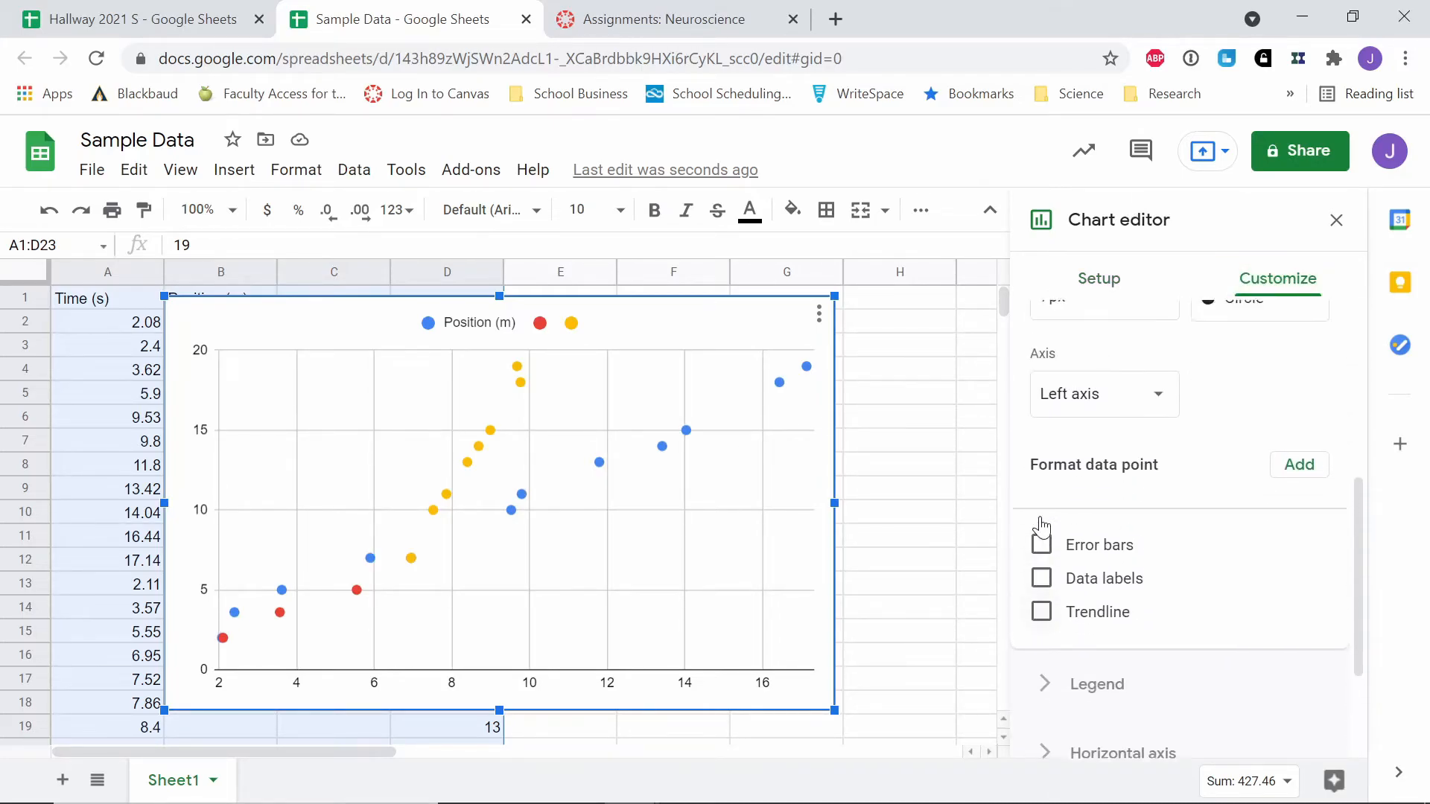
left_click(1041, 633)
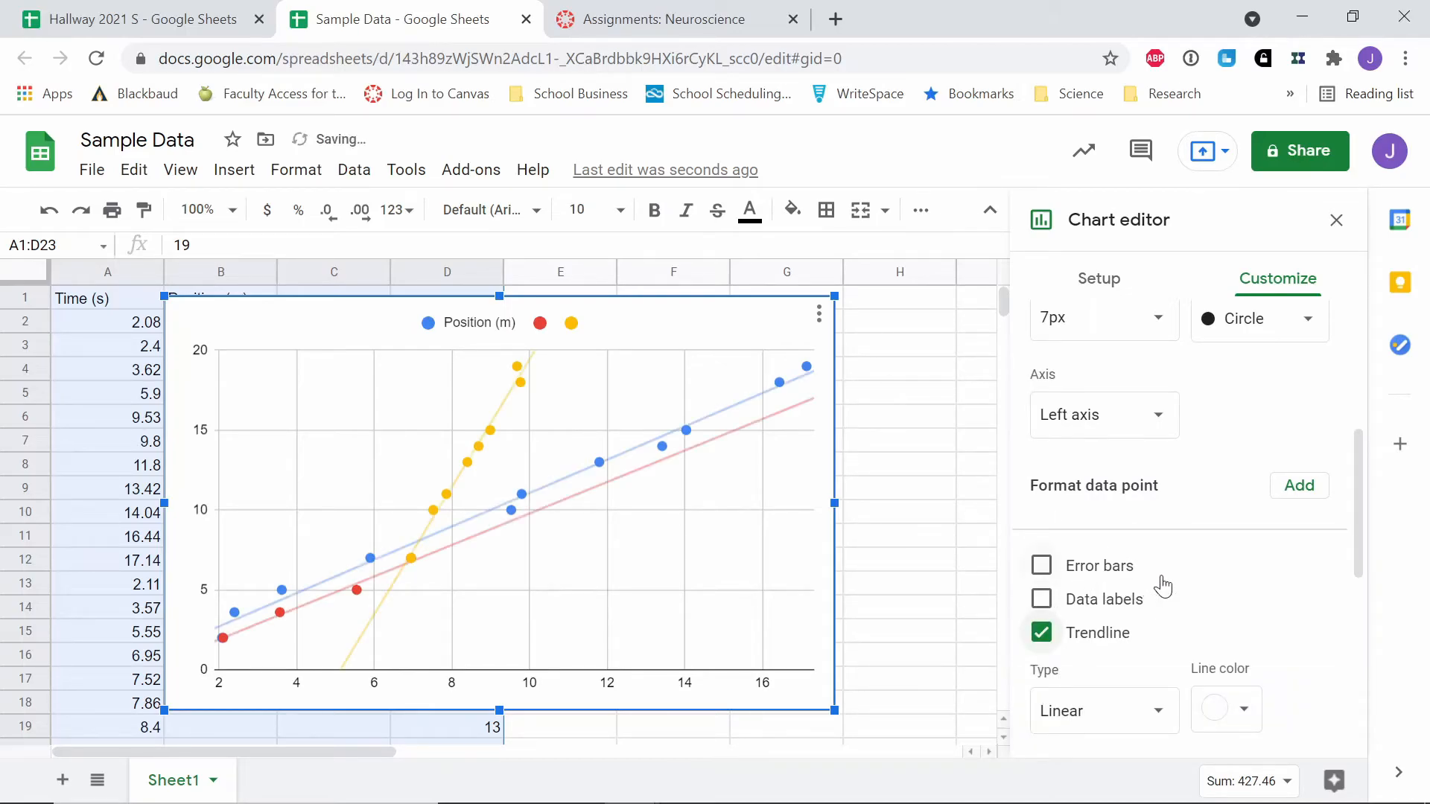
scroll(1161, 584, "down", 2)
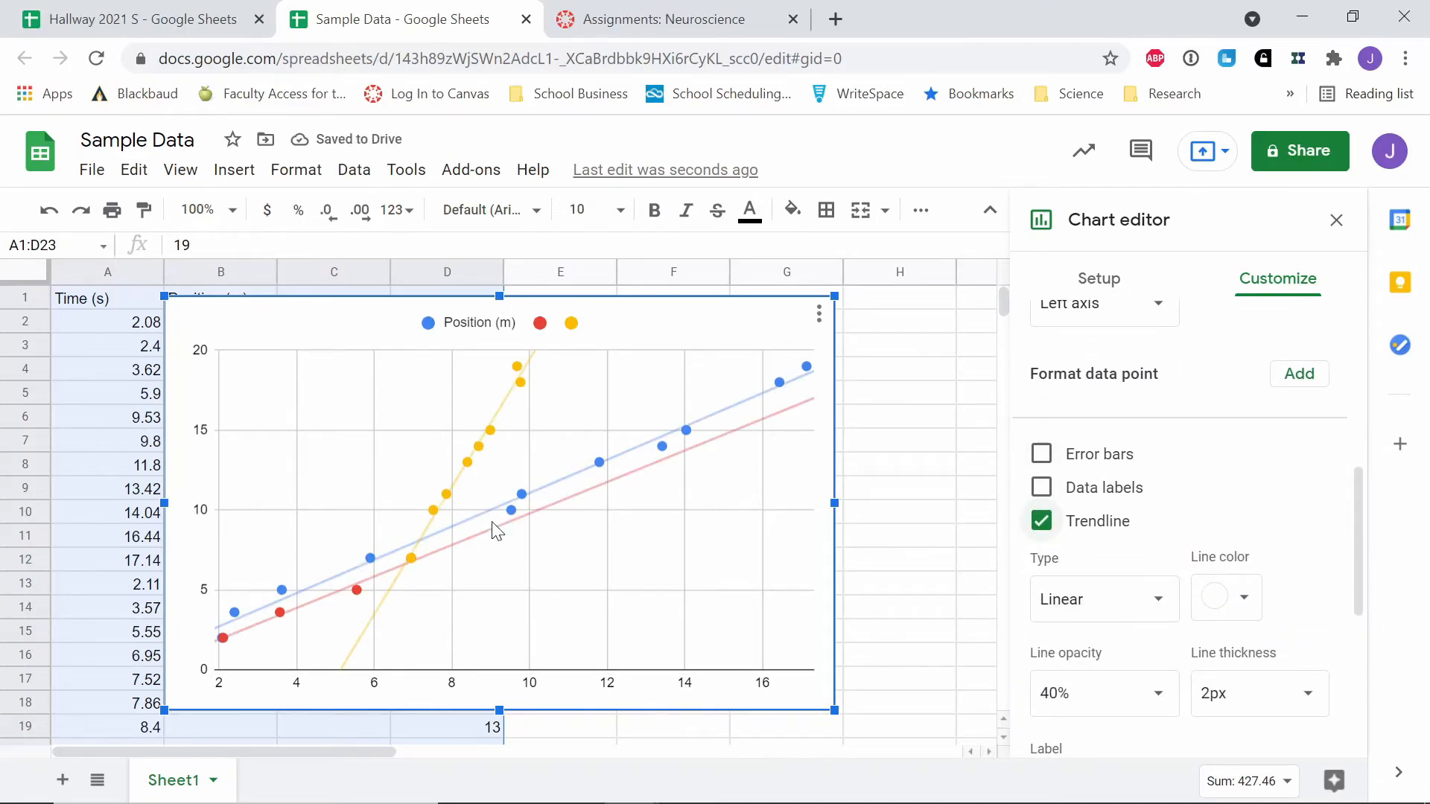
Step: Label the trendlines of all series with their equations and show their R² values
scroll(1191, 525, "down", 3)
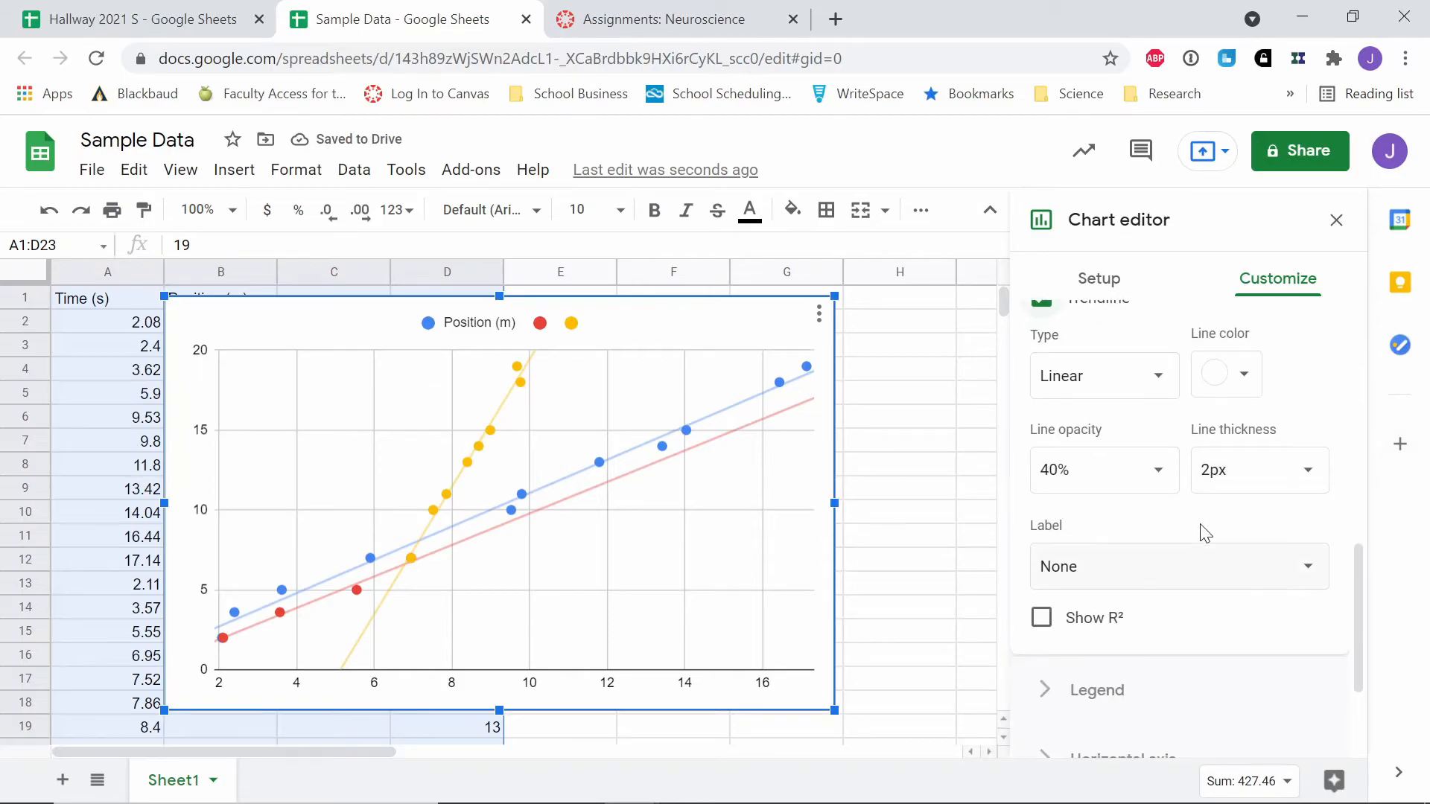
left_click(1102, 581)
left_click(1117, 634)
left_click(1042, 618)
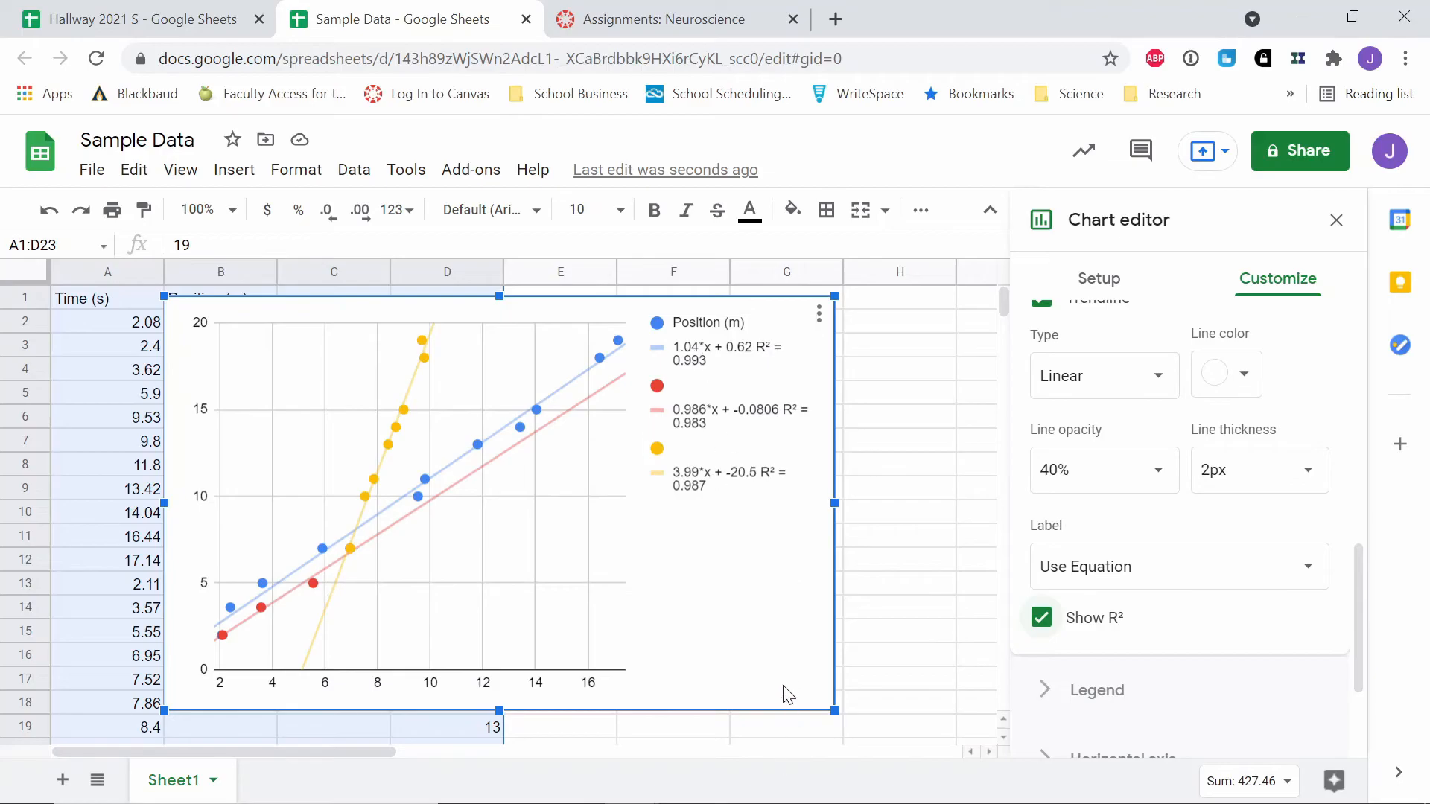
Step: Set the chart title to "Something Meaningful about the experiment"
scroll(1073, 496, "up", 10)
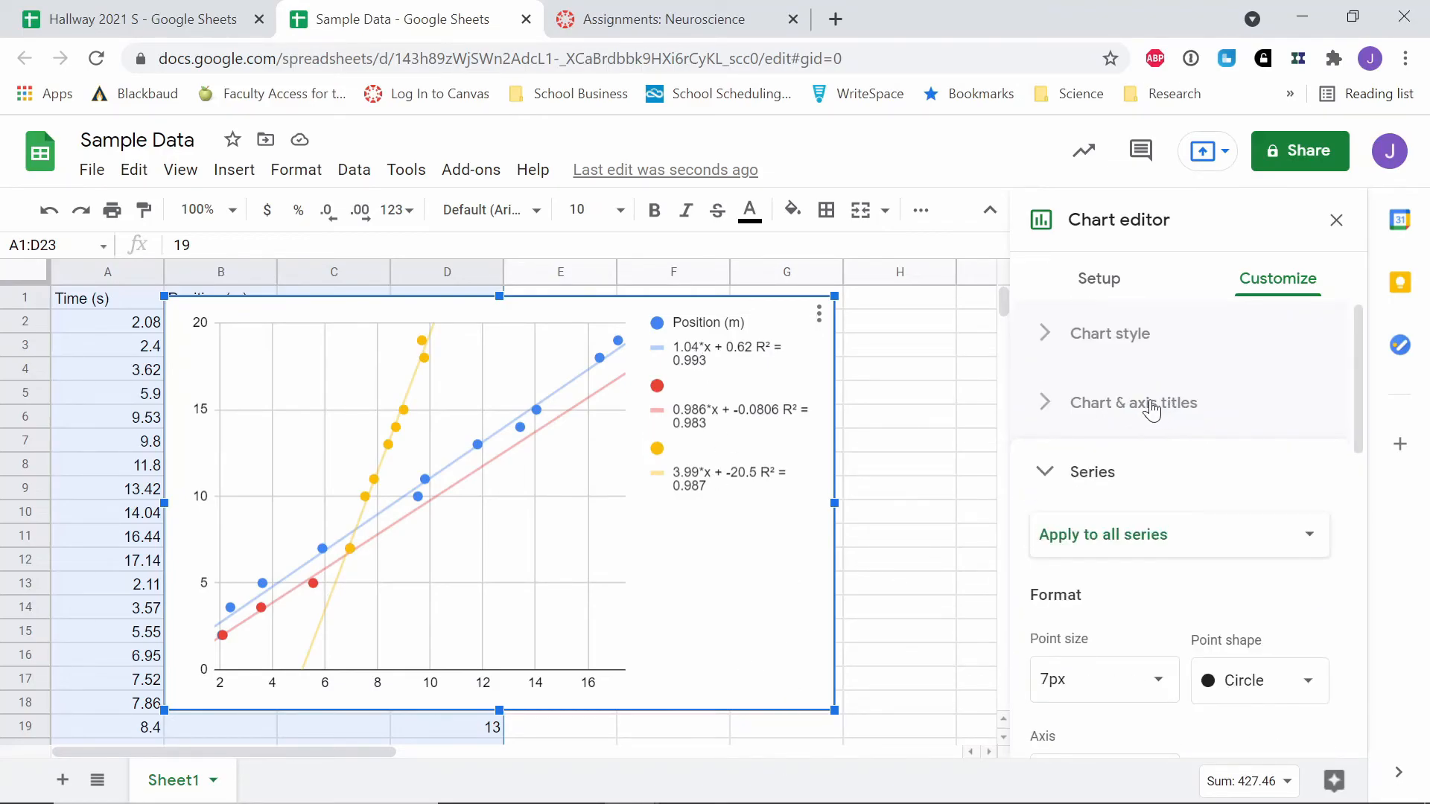
left_click(1048, 403)
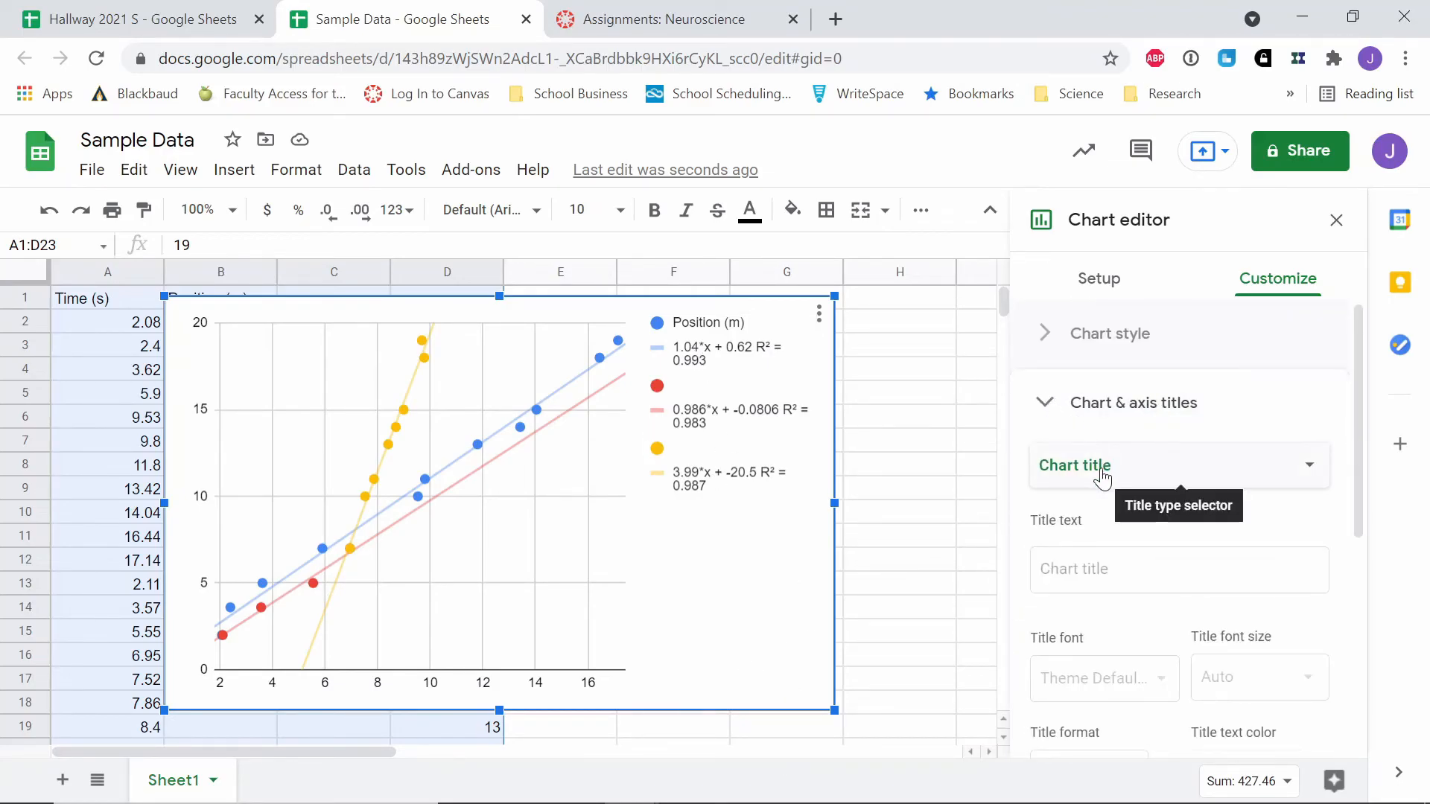
left_click(1179, 575)
type("Something Meaning")
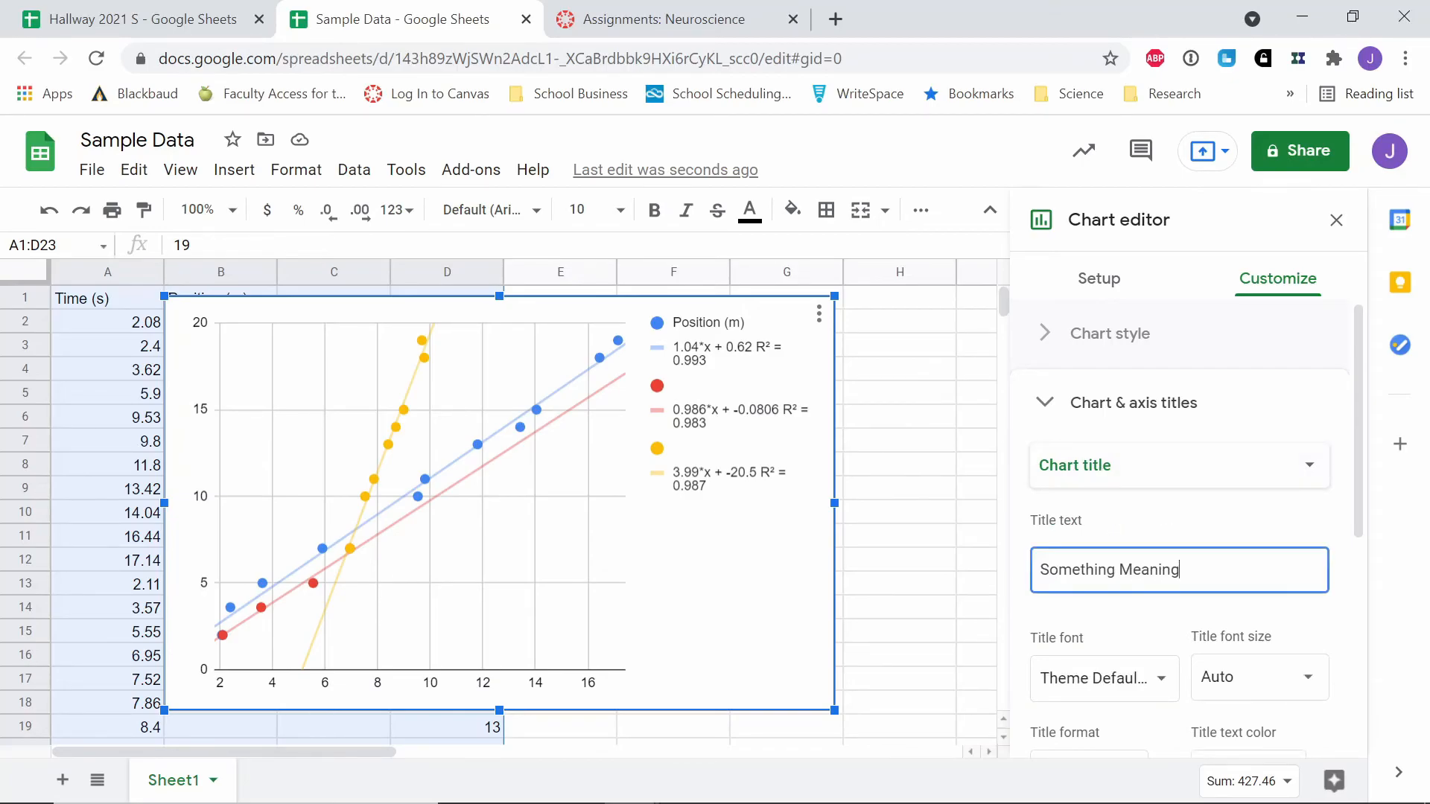
type("ful about the experiment")
Step: Set the horizontal axis title to "Measurement with unit"
left_click(1072, 473)
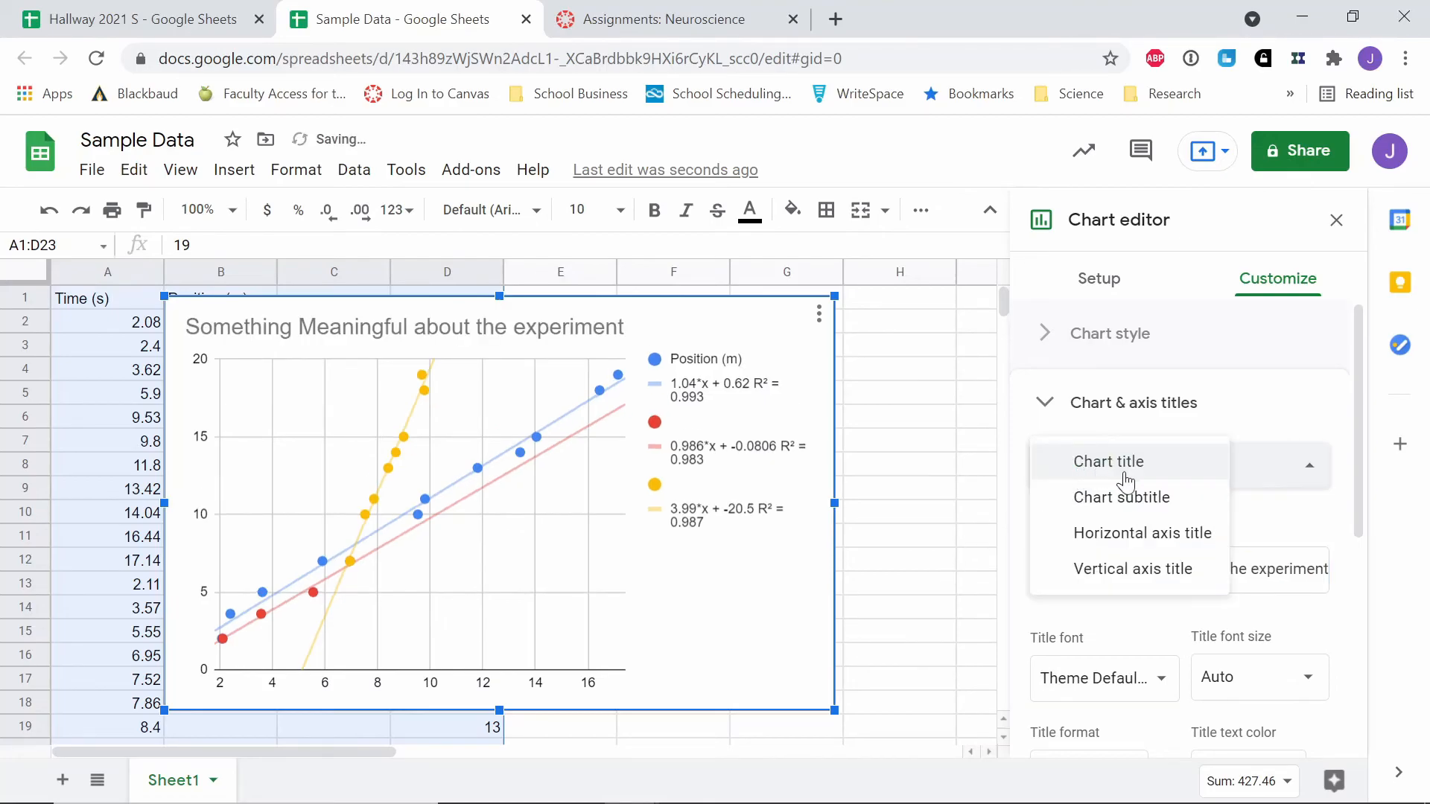
left_click(1142, 533)
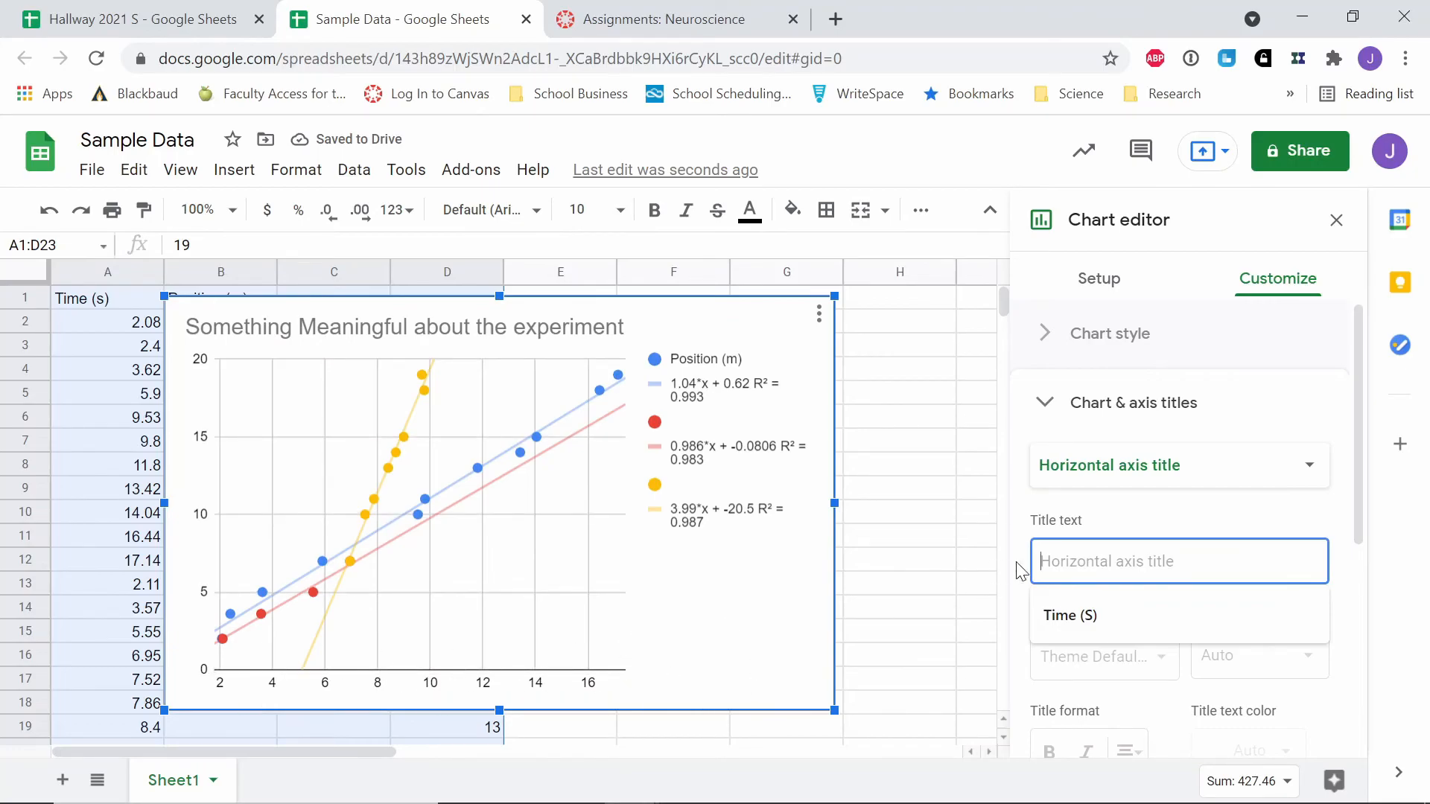
type("Measurement with unit")
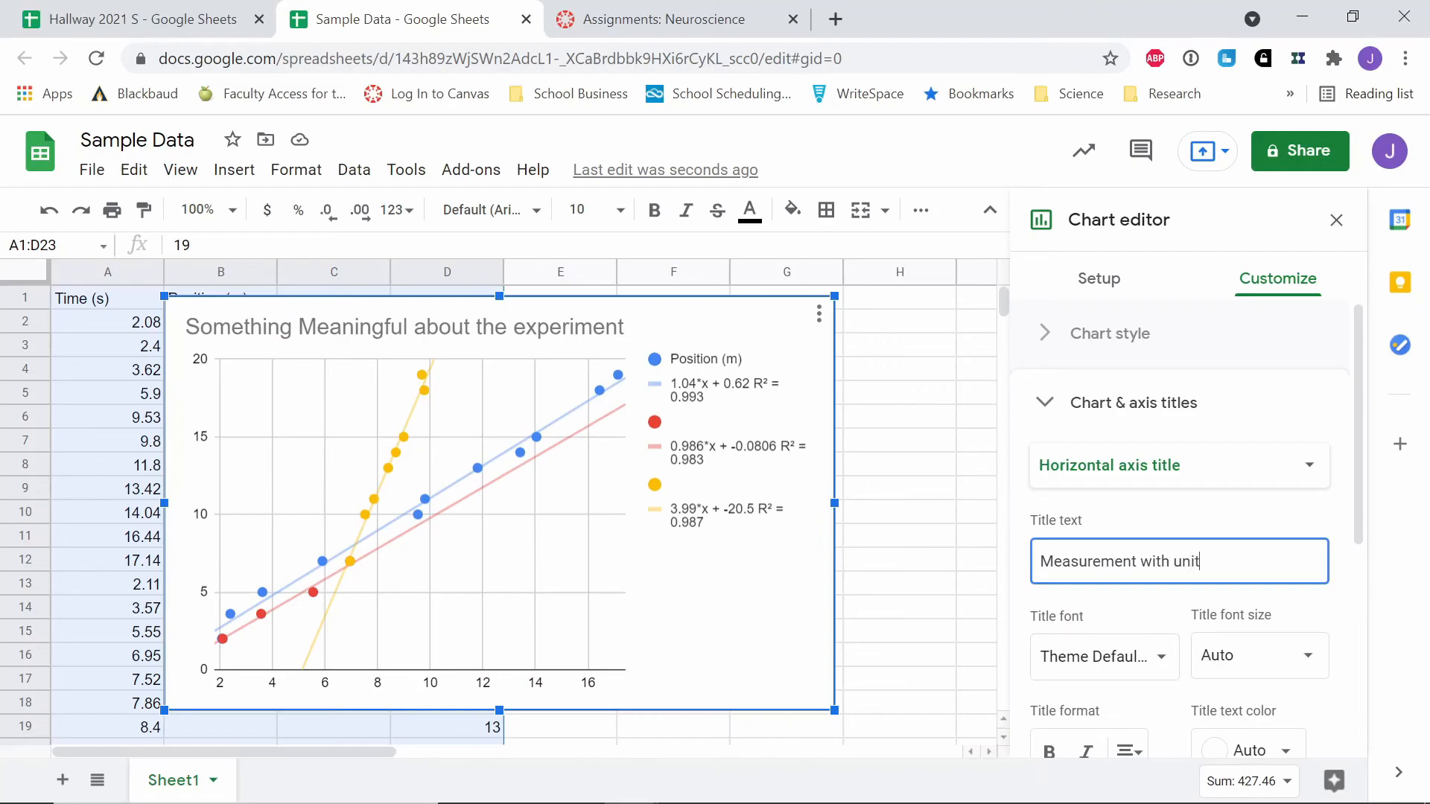
Step: Give the vertical axis a title beginning with "Measurement with un"
left_click(1132, 468)
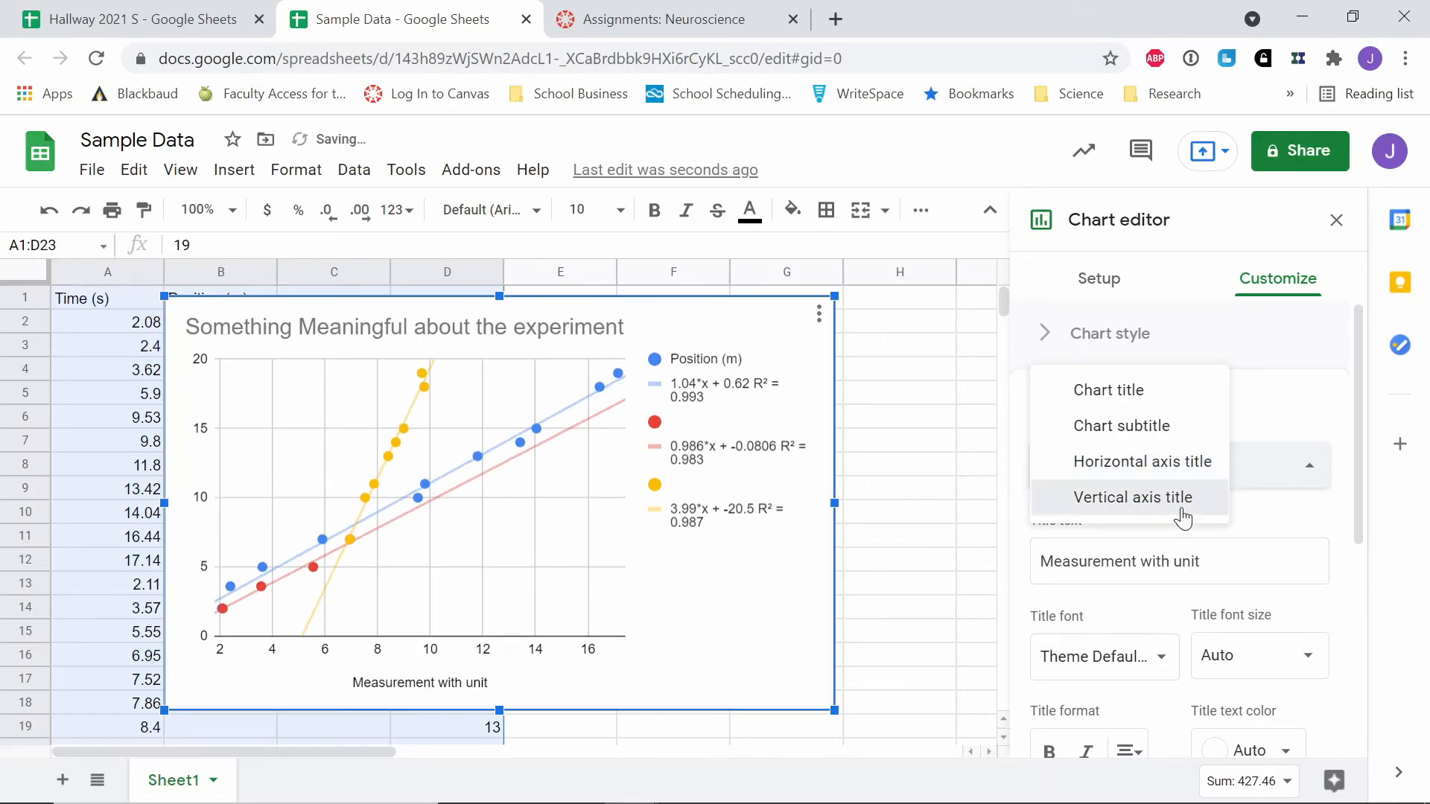
left_click(1096, 497)
left_click(1117, 561)
type("Measure")
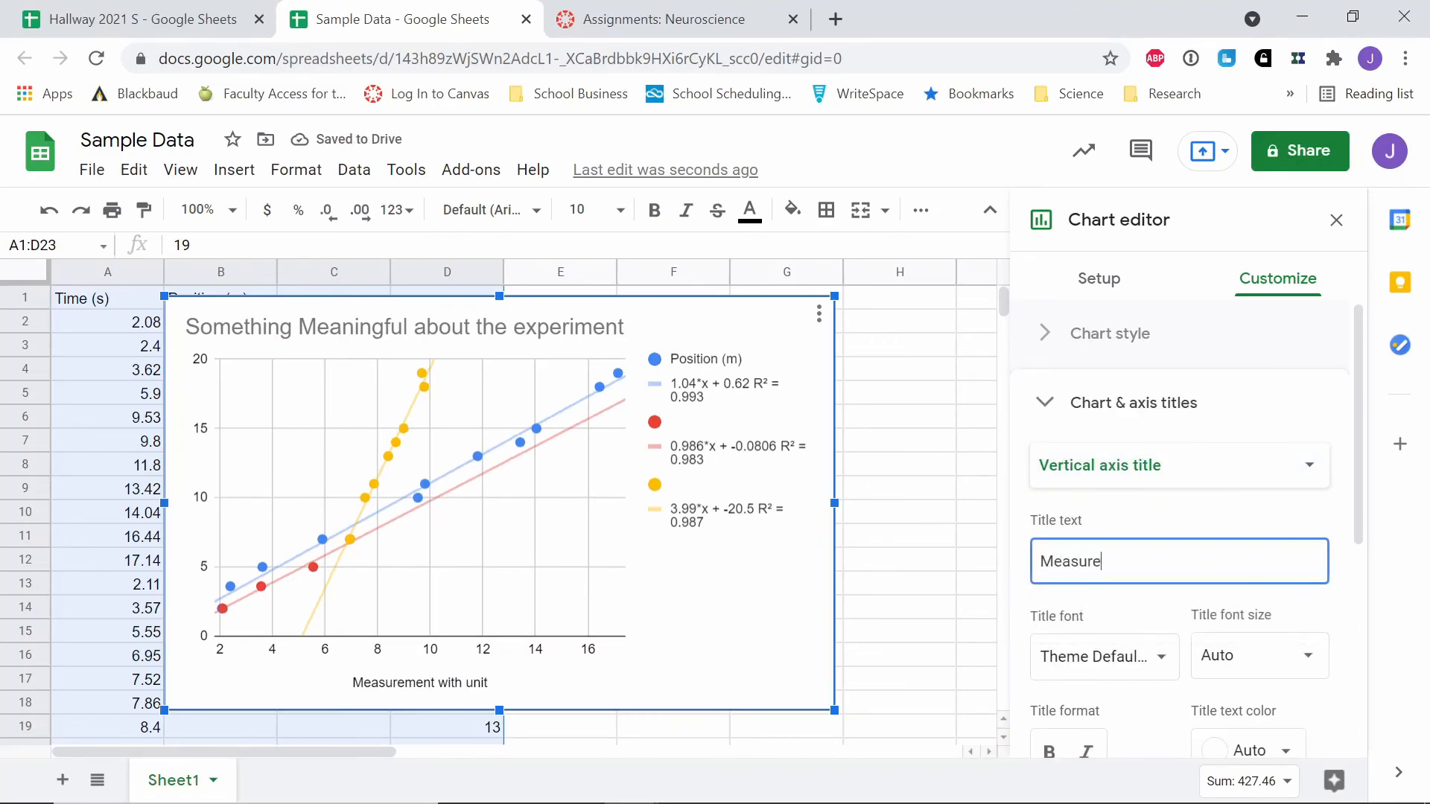
type("ment with un")
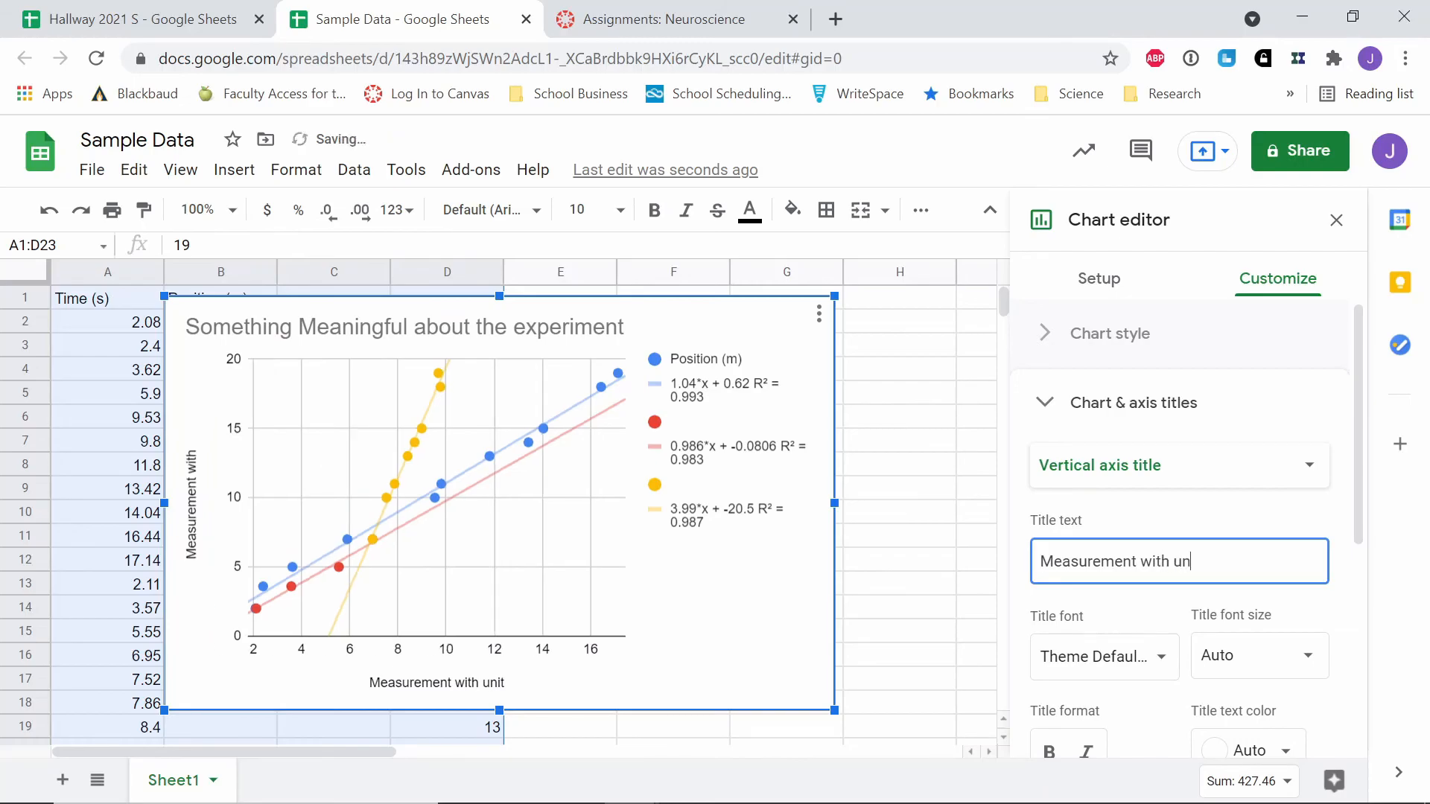